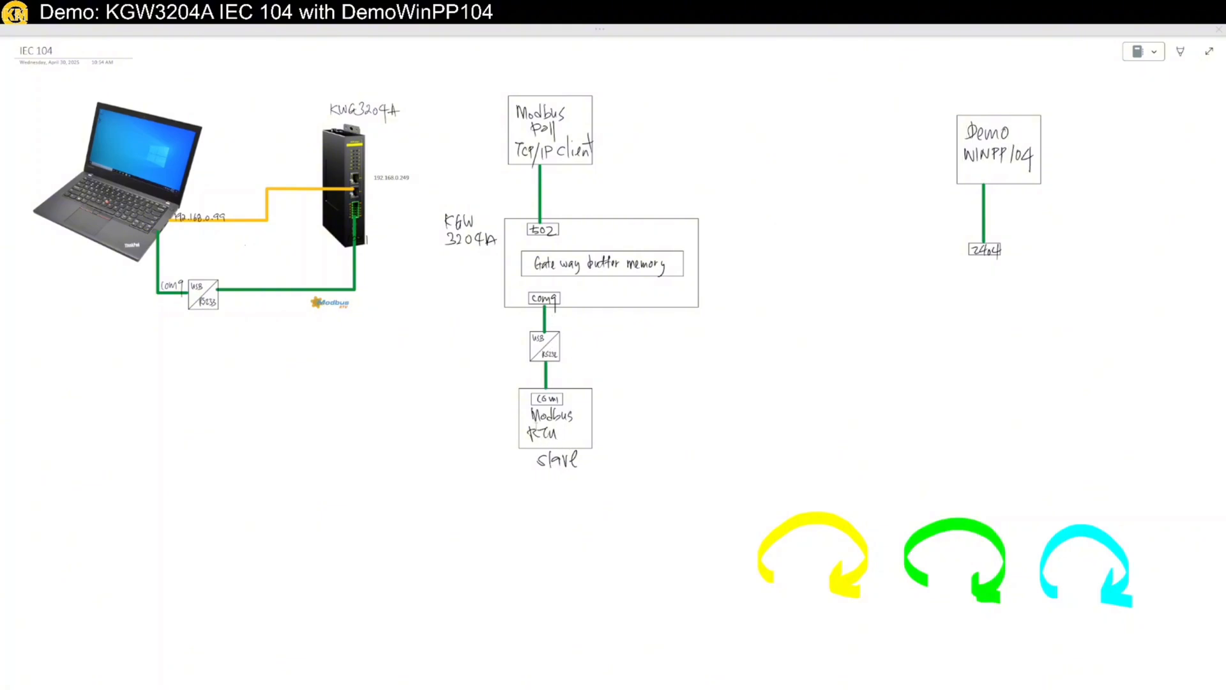
# Drop the yellow arrow over the USB/RS232 slave link and the green arrow over the port 502 line
pyautogui.click(827, 531)
pyautogui.moveTo(828, 531); pyautogui.dragTo(560, 322)
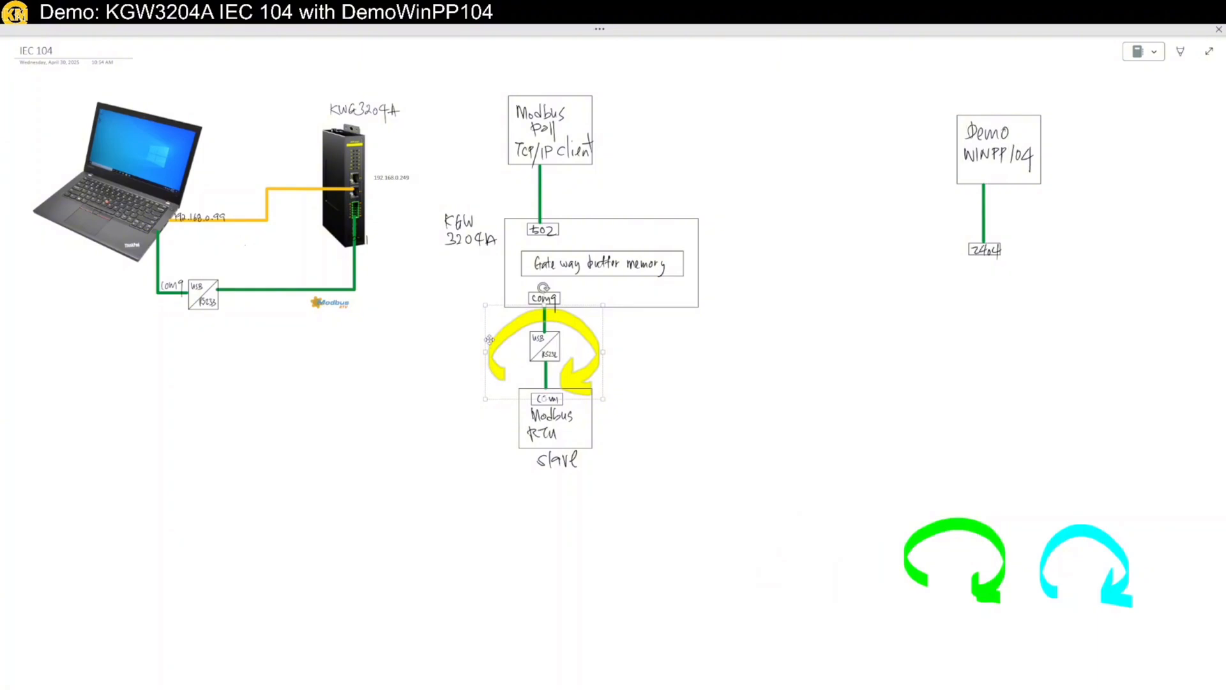
pyautogui.click(657, 442)
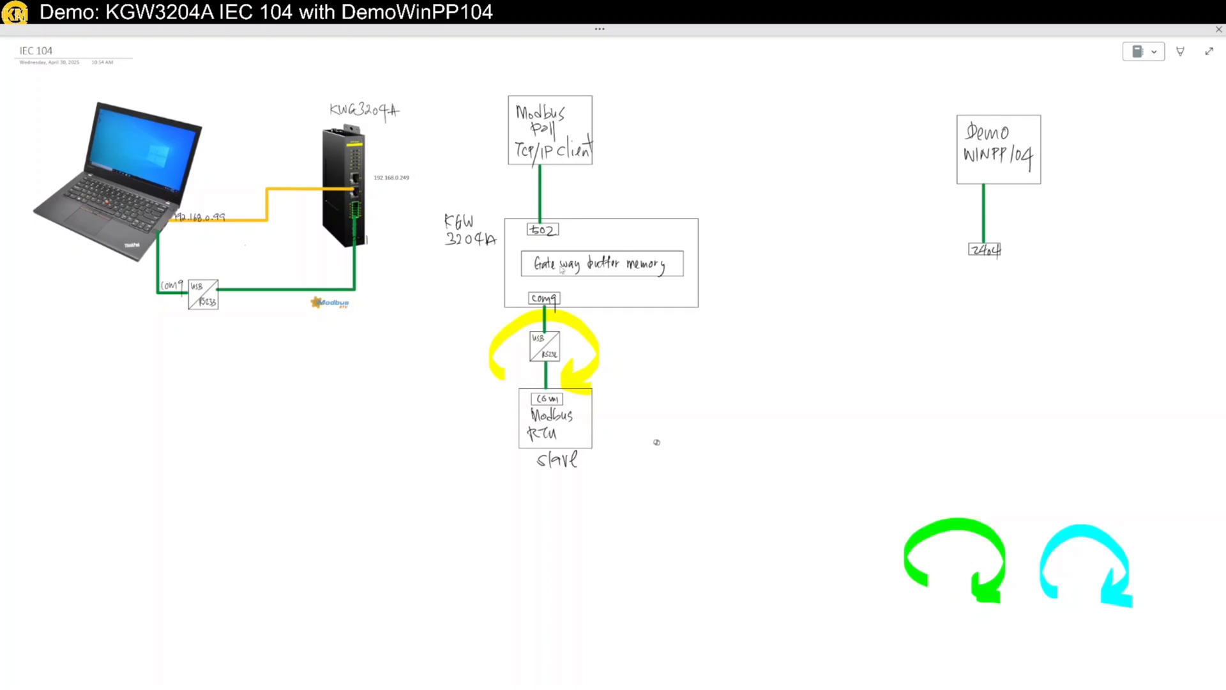
pyautogui.click(956, 529)
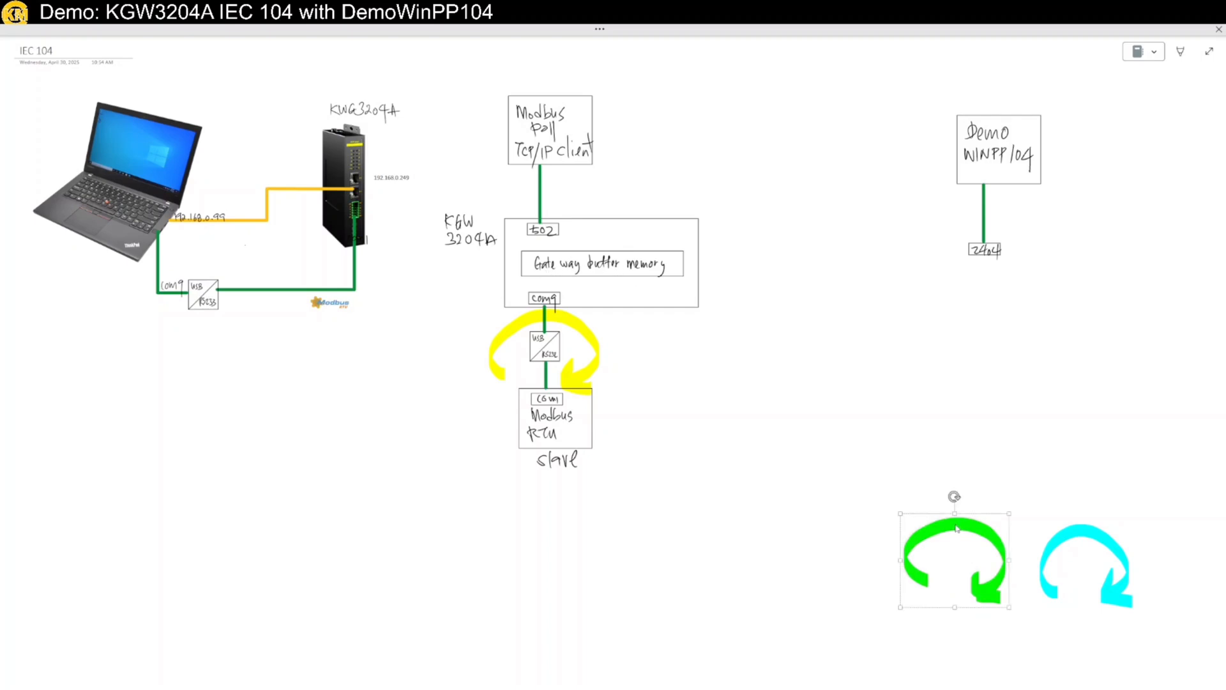
pyautogui.moveTo(956, 529); pyautogui.dragTo(546, 178)
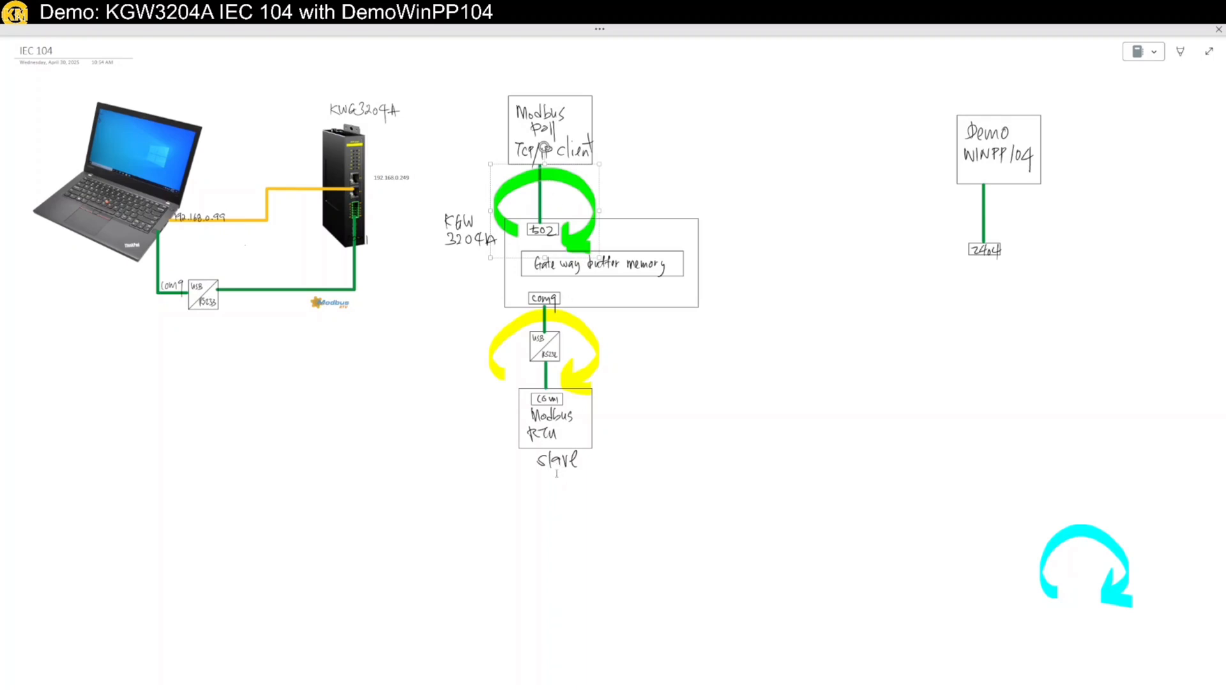
pyautogui.click(572, 550)
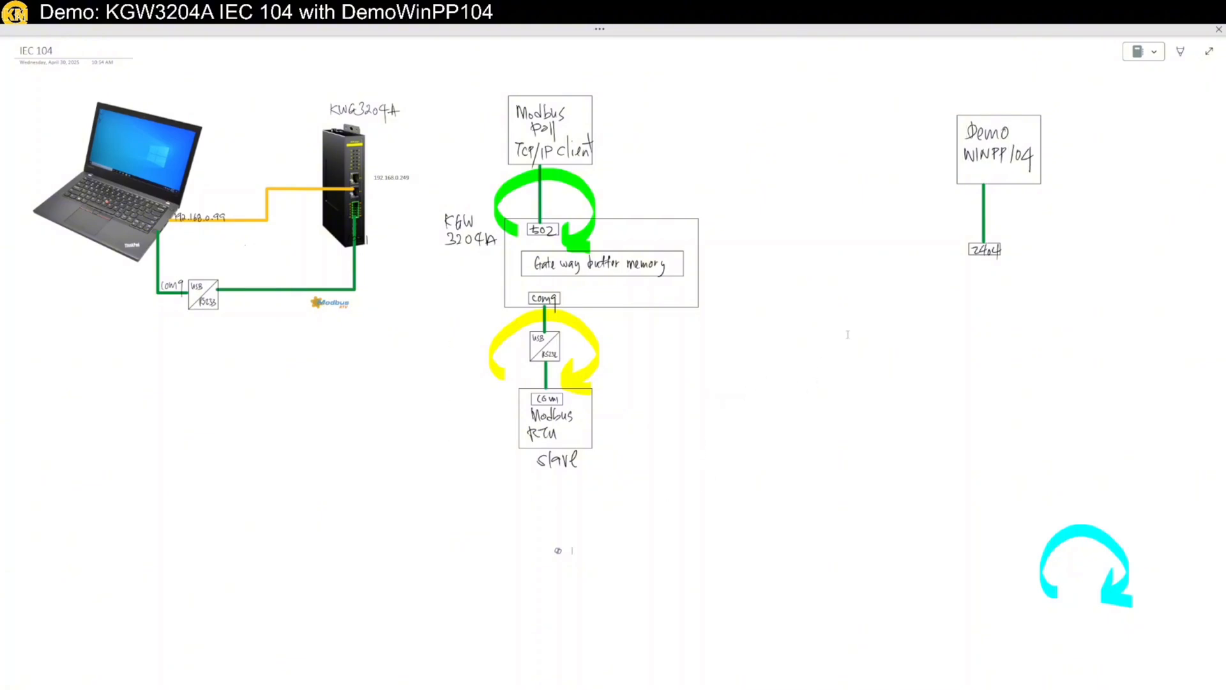
# Move the Demo WinPP104 box with its 2404 port onto the gateway box
pyautogui.moveTo(897, 90)
pyautogui.mouseDown()
pyautogui.moveTo(1062, 275)
pyautogui.moveTo(1117, 294)
pyautogui.mouseUp()
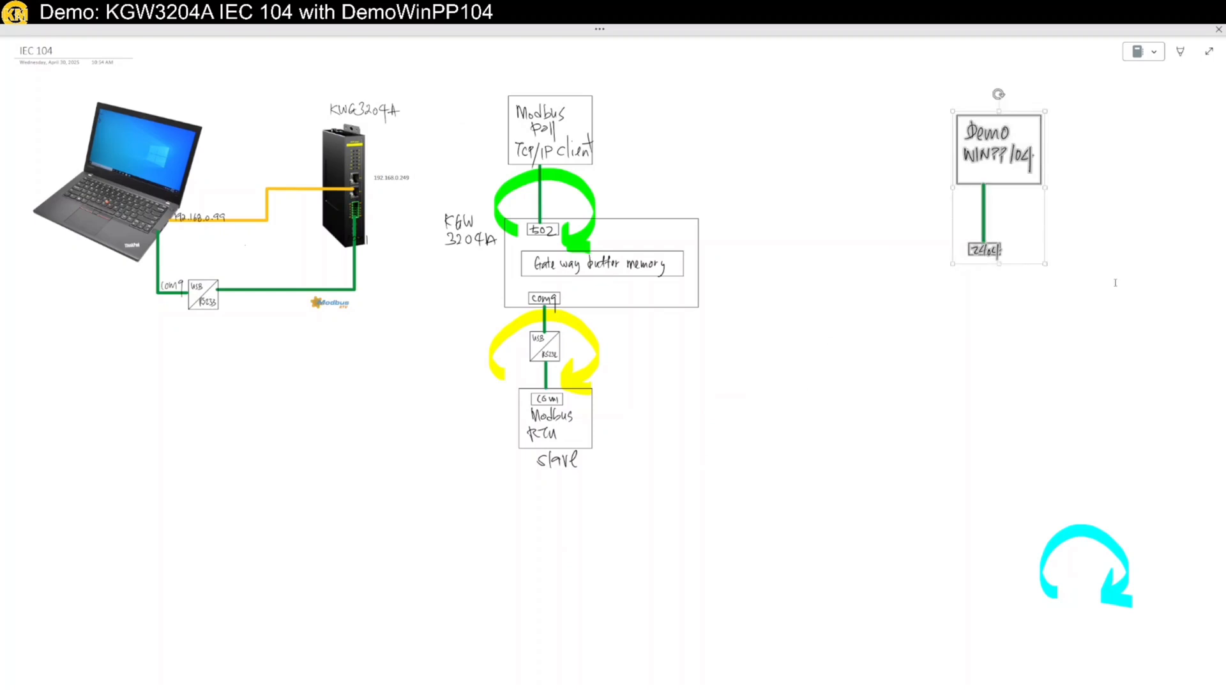
pyautogui.moveTo(1015, 185); pyautogui.dragTo(674, 163)
pyautogui.click(775, 186)
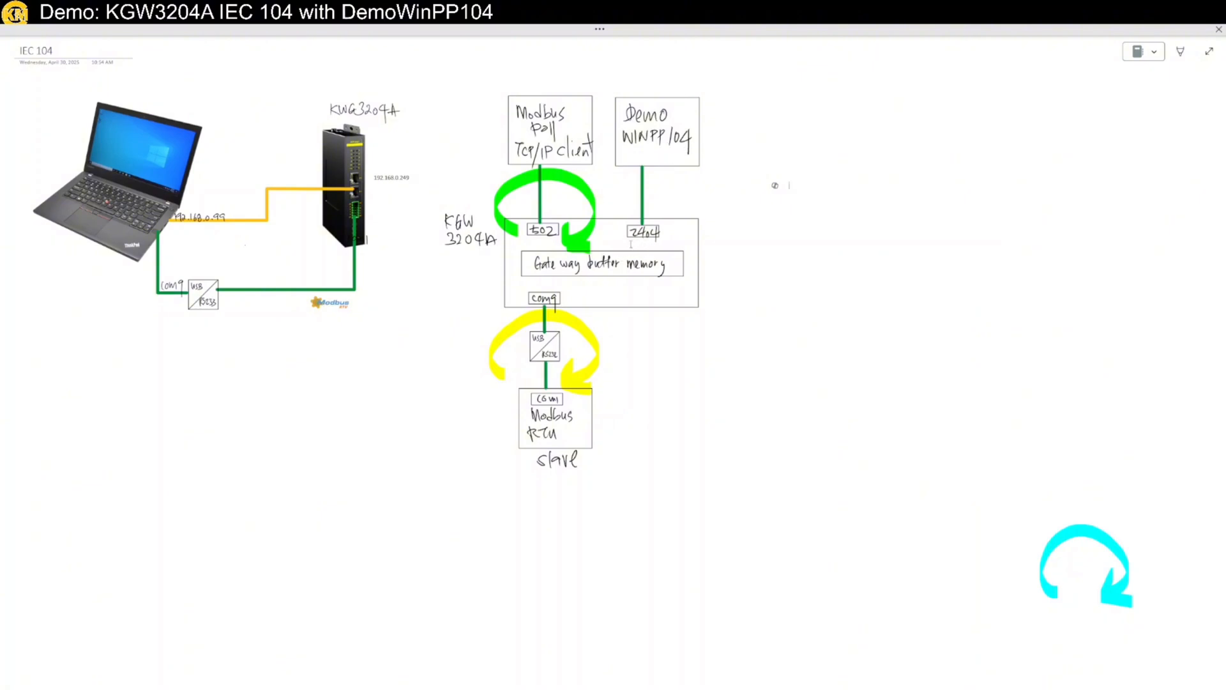
# Place the cyan arrow over the 2404 link and move the notes window aside
pyautogui.click(1085, 537)
pyautogui.moveTo(1088, 534); pyautogui.dragTo(664, 181)
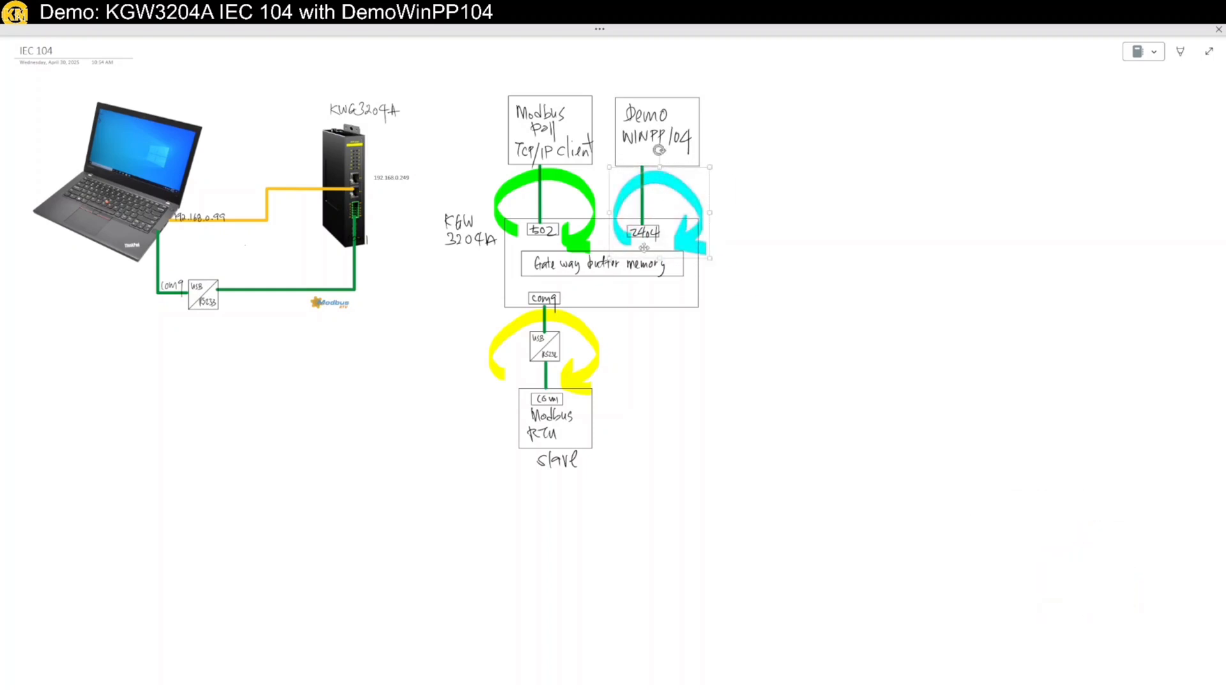
pyautogui.click(884, 362)
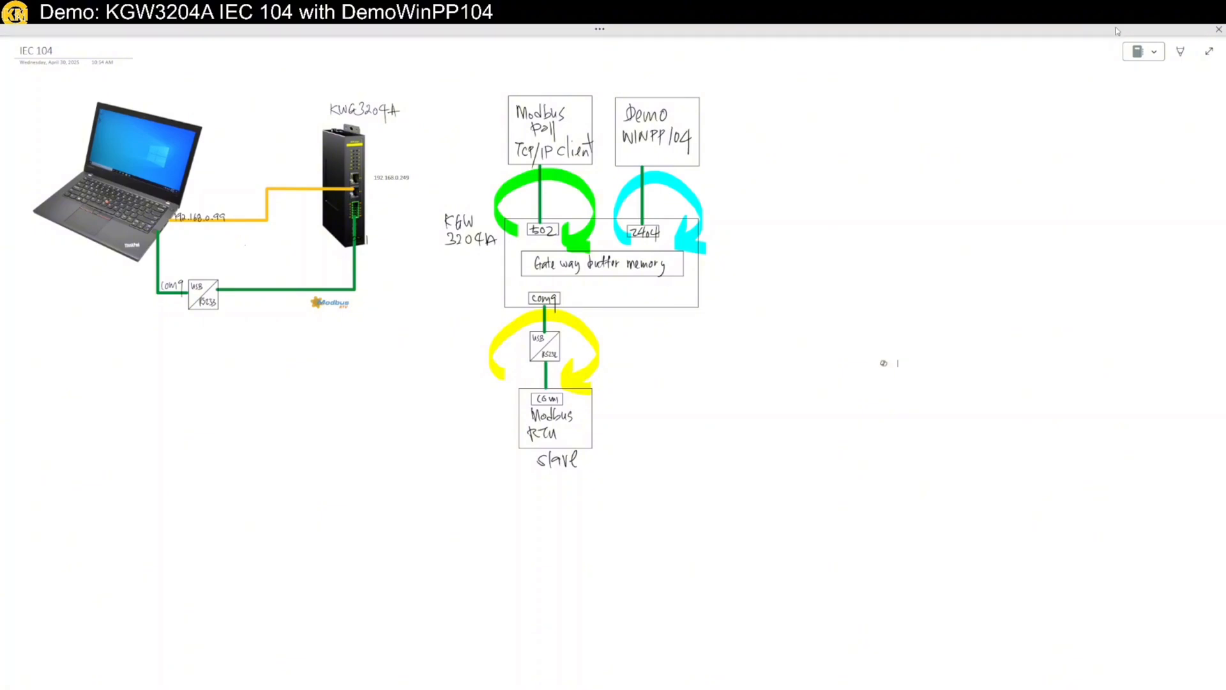
pyautogui.moveTo(1111, 32); pyautogui.dragTo(0, 94)
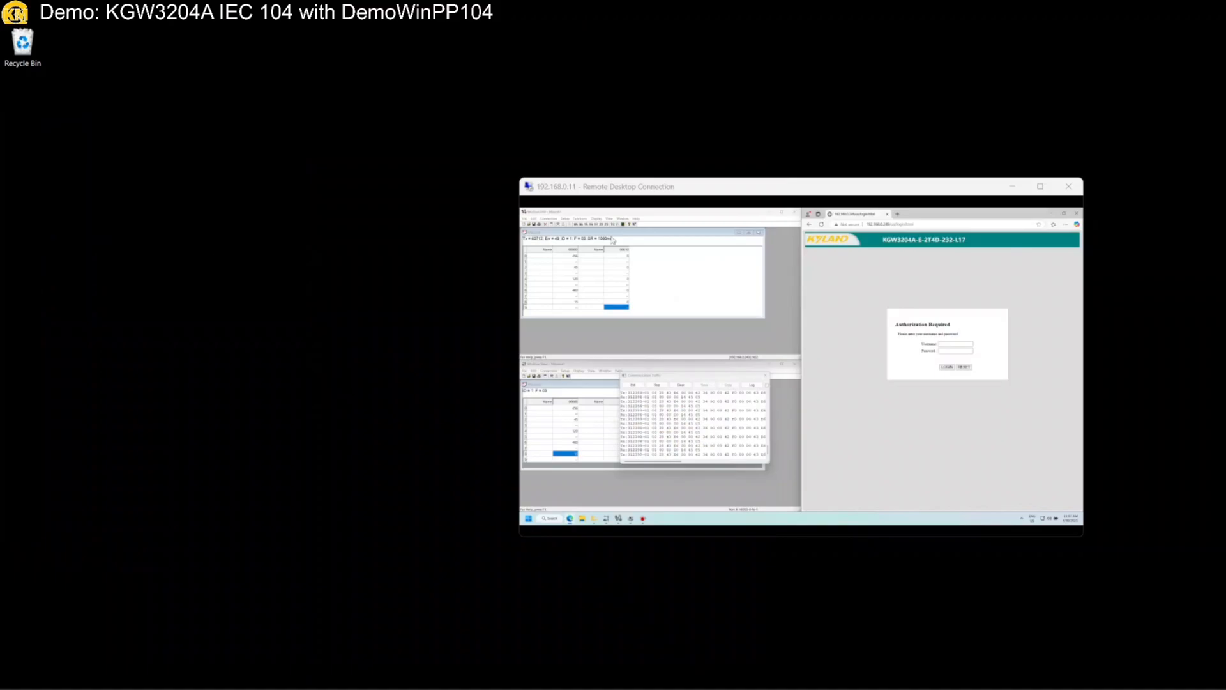
# Maximize the remote session and arrange Modbus Poll, Slave, login page and traffic log side by side
pyautogui.doubleClick(639, 190)
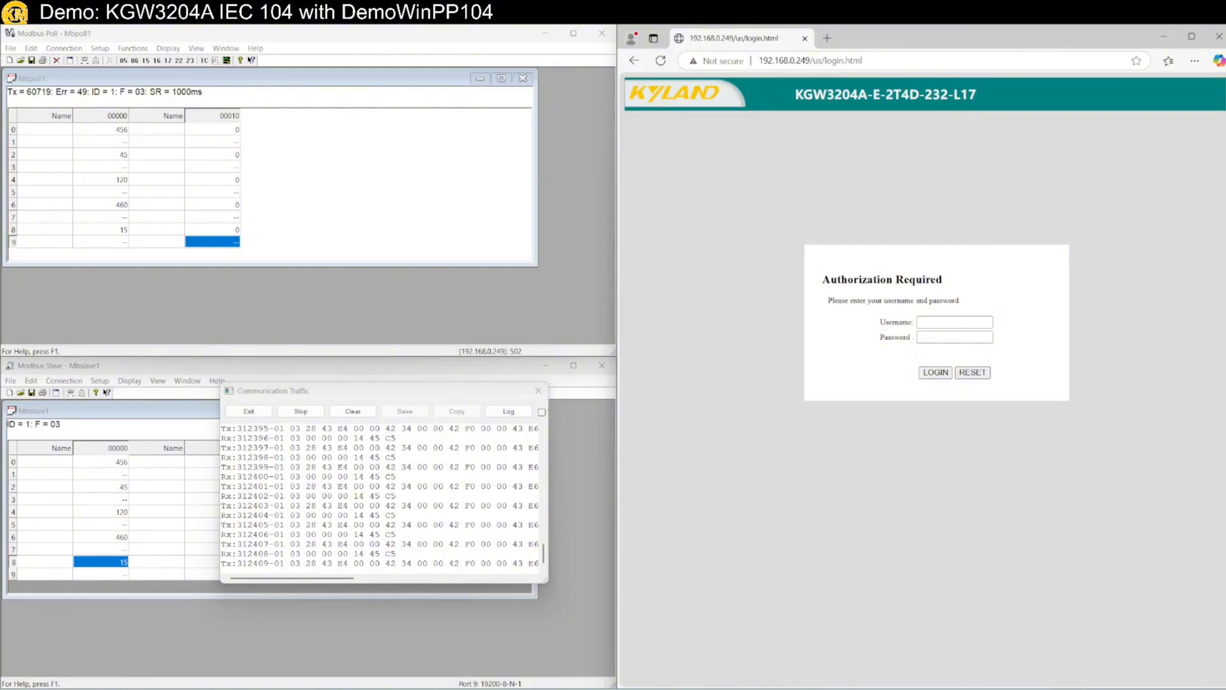
pyautogui.moveTo(0, 102); pyautogui.dragTo(1225, 254)
pyautogui.click(968, 356)
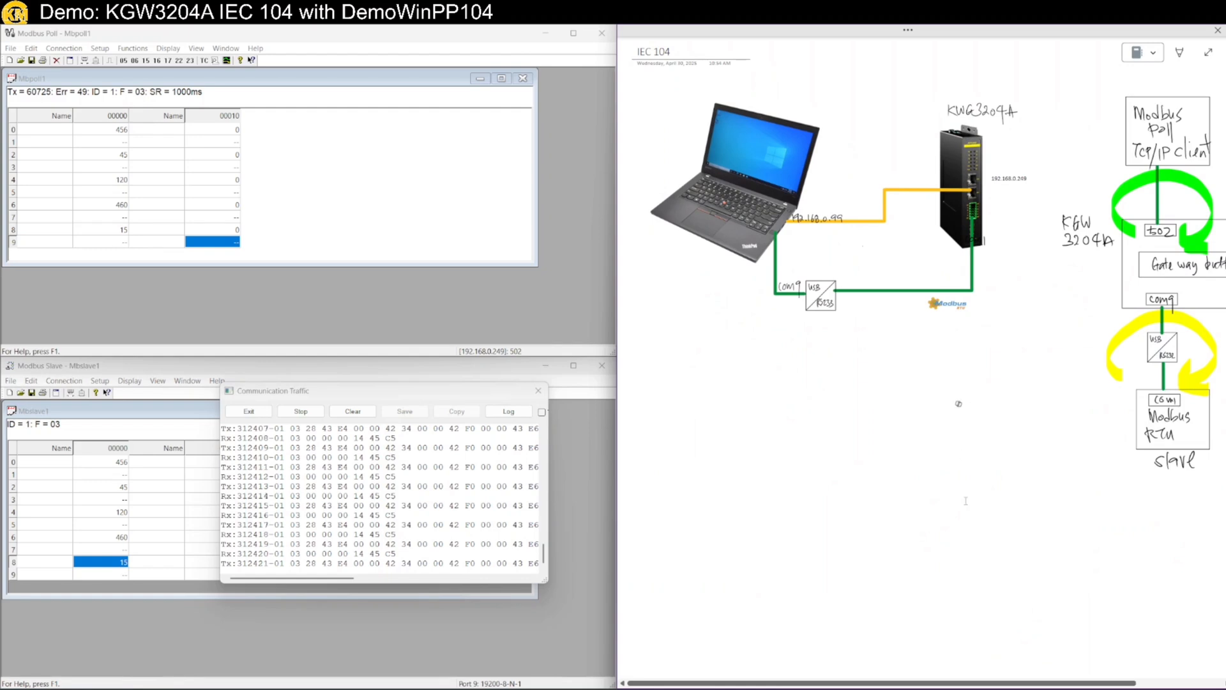
pyautogui.hscroll(5, 1130, 452)
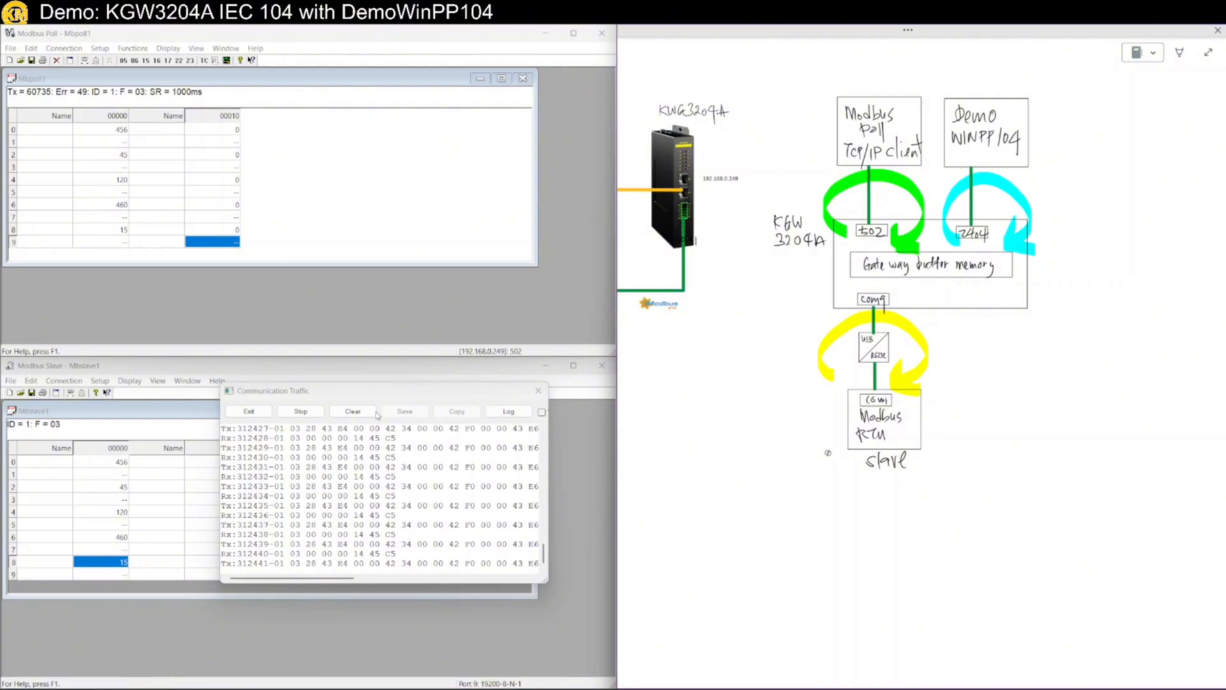
pyautogui.hotkey('alt', 'Tab')
pyautogui.click(438, 532)
pyautogui.moveTo(391, 397); pyautogui.dragTo(464, 563)
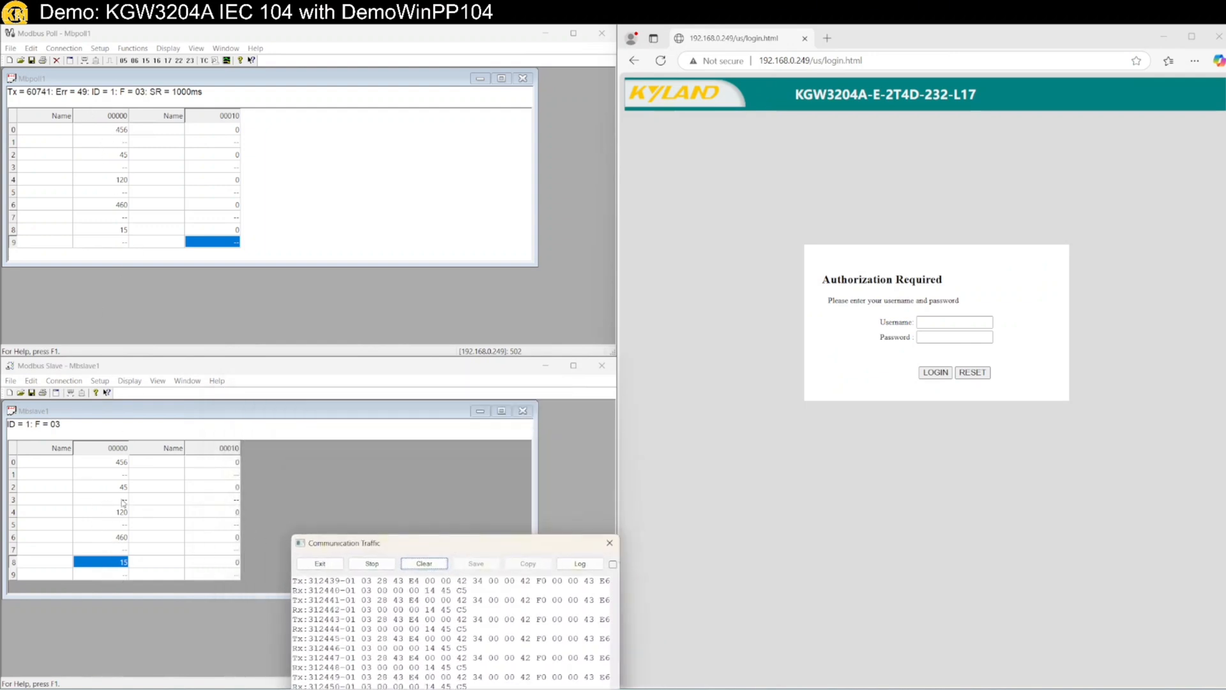
# Set the Modbus Slave register block to a 32-bit float byte order format
pyautogui.doubleClick(124, 461)
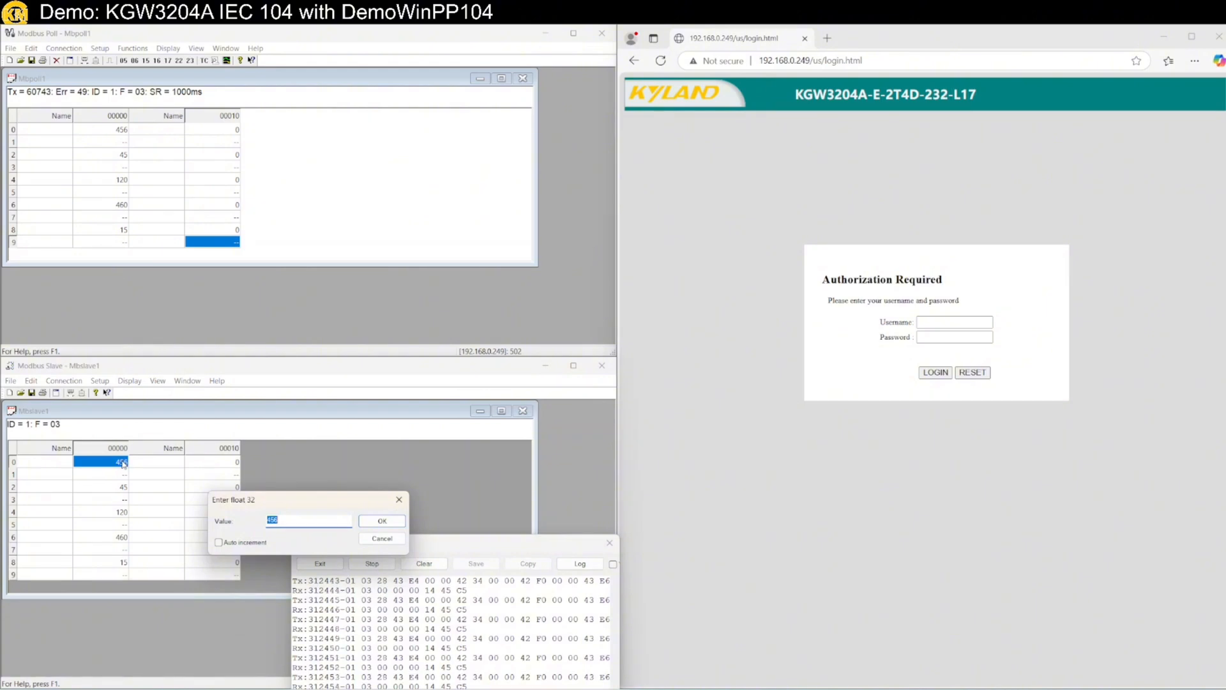
pyautogui.click(384, 539)
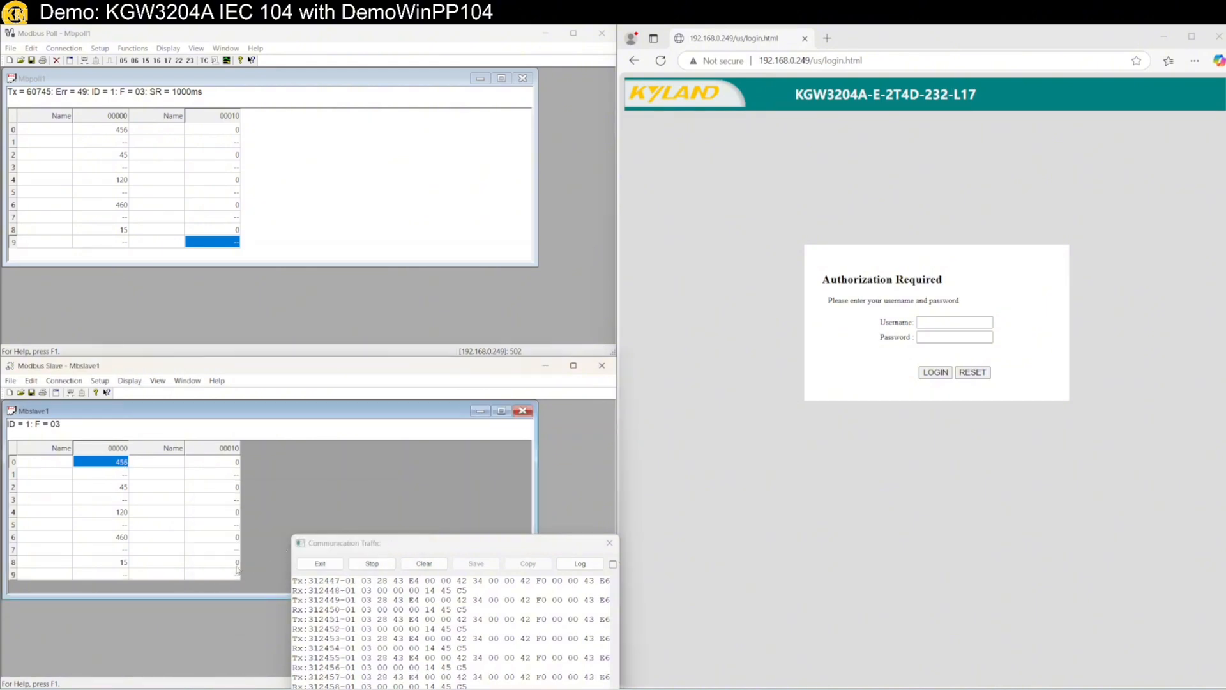
pyautogui.keyDown('shift'); pyautogui.click(218, 577); pyautogui.keyUp('shift')
pyautogui.rightClick(241, 448)
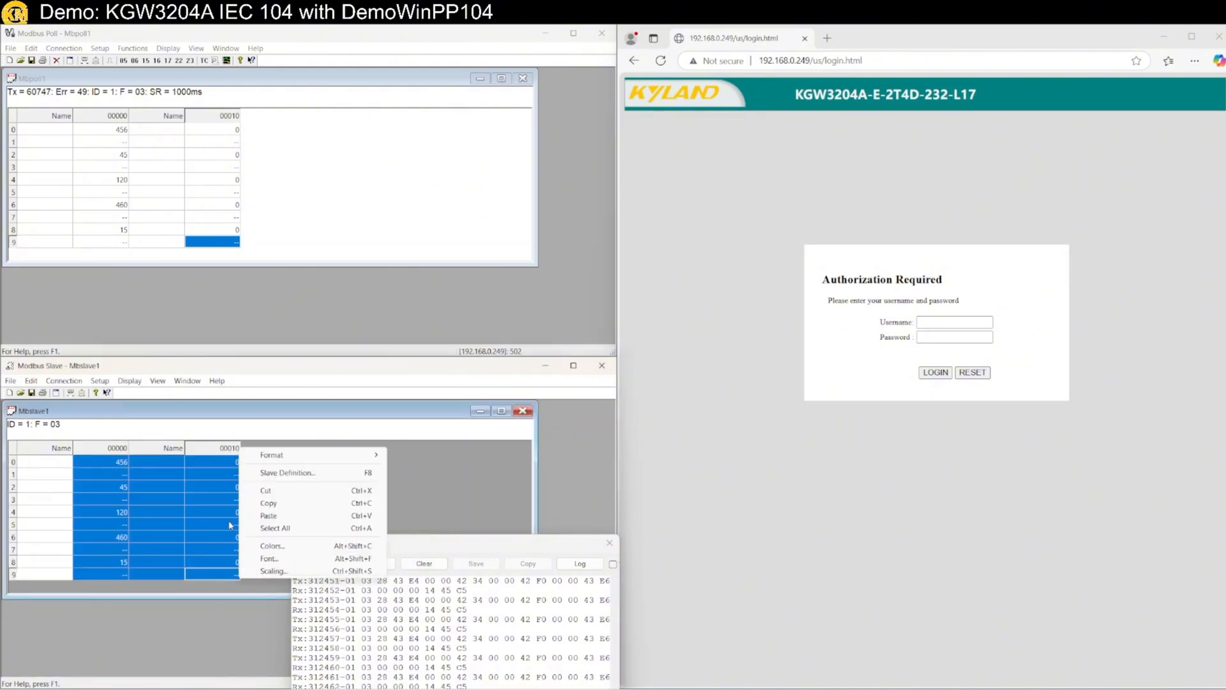
pyautogui.moveTo(303, 461)
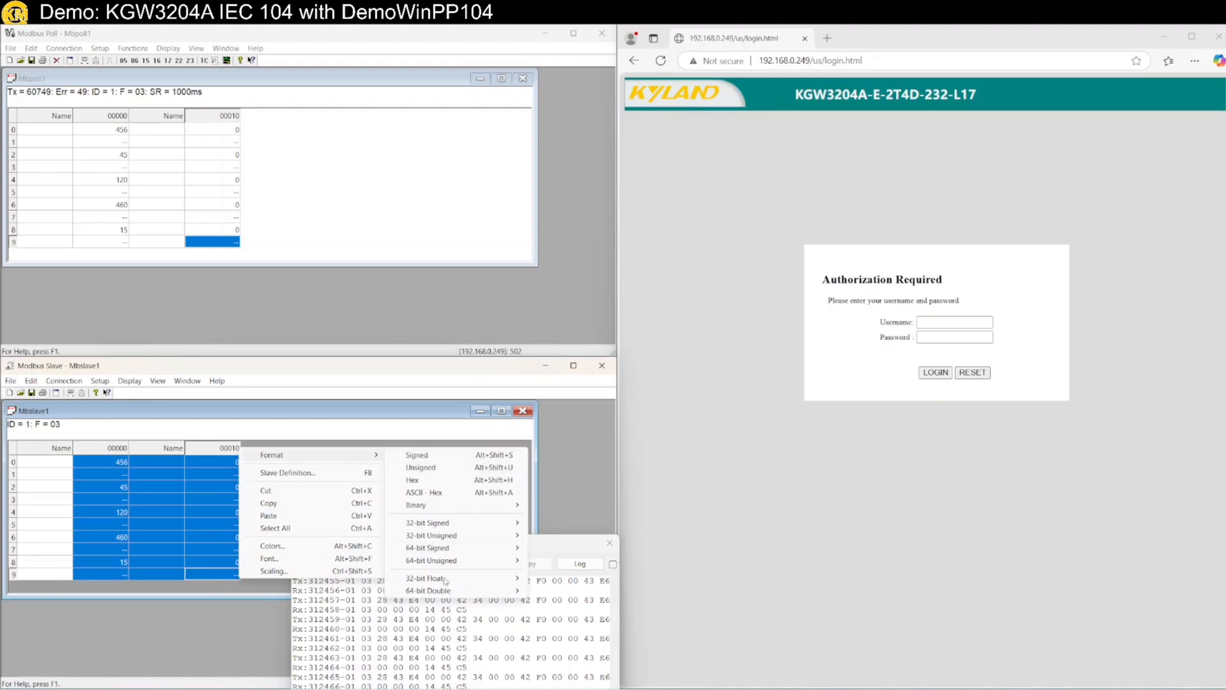
pyautogui.moveTo(428, 580)
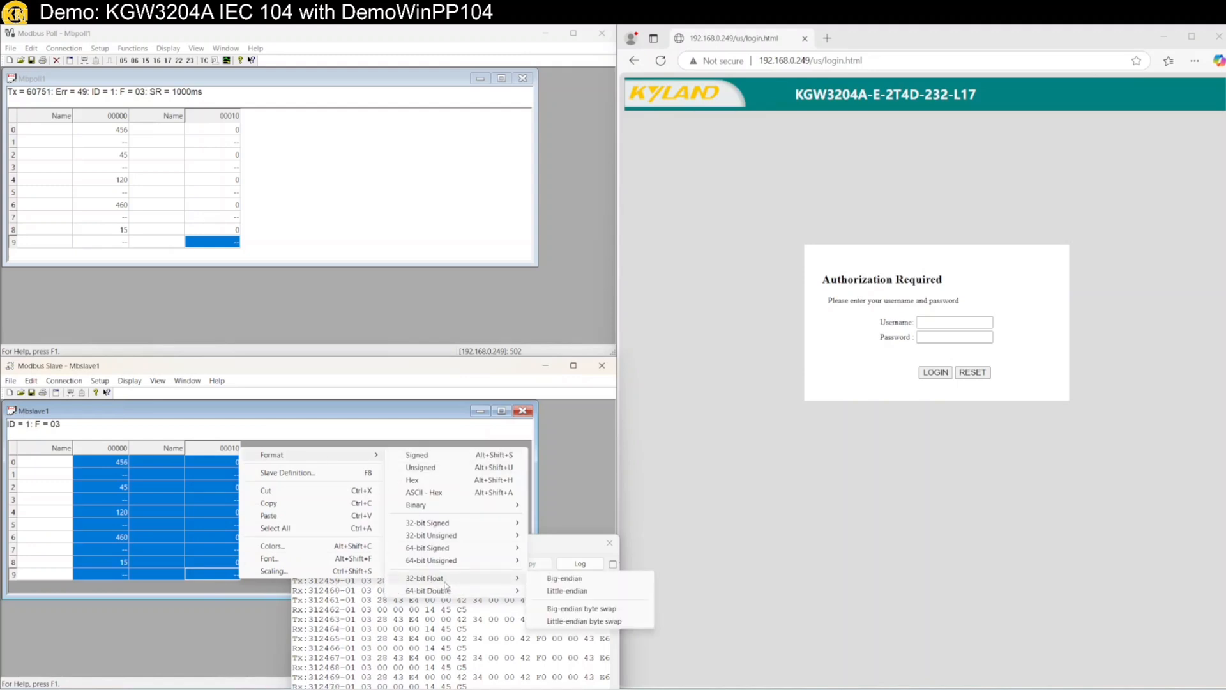
pyautogui.click(567, 590)
pyautogui.click(173, 549)
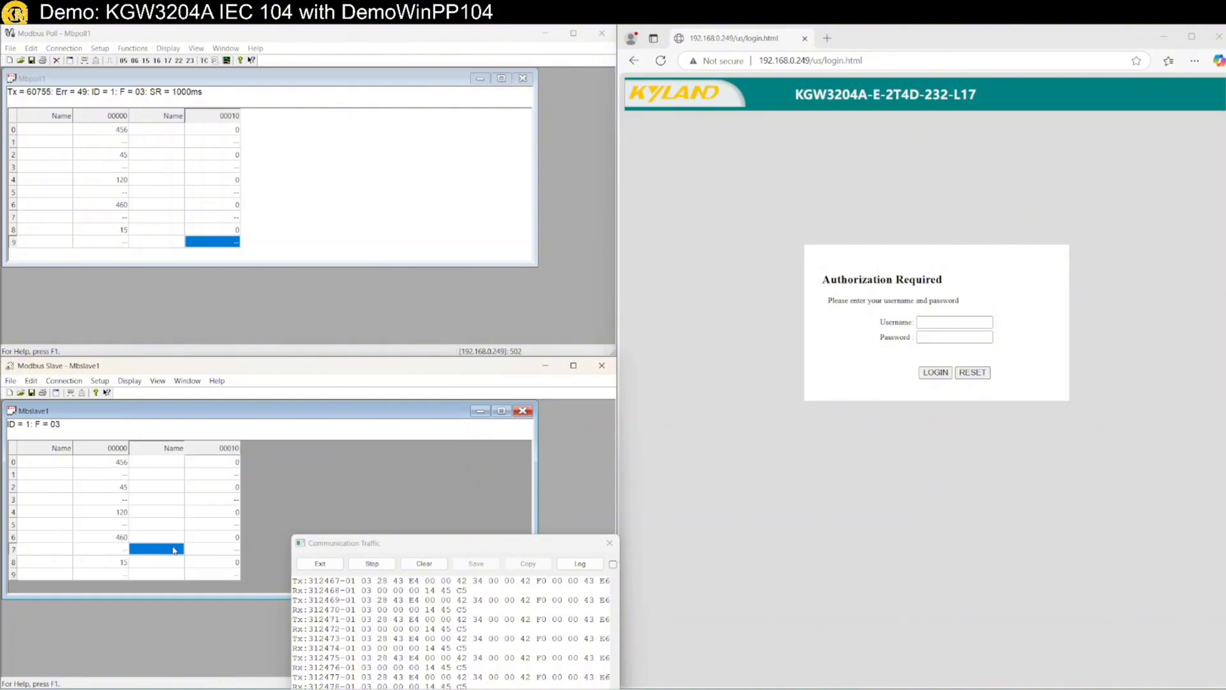
# Enter 123.456 into register 0 so Modbus Poll reads the same value
pyautogui.click(101, 460)
pyautogui.doubleClick(107, 466)
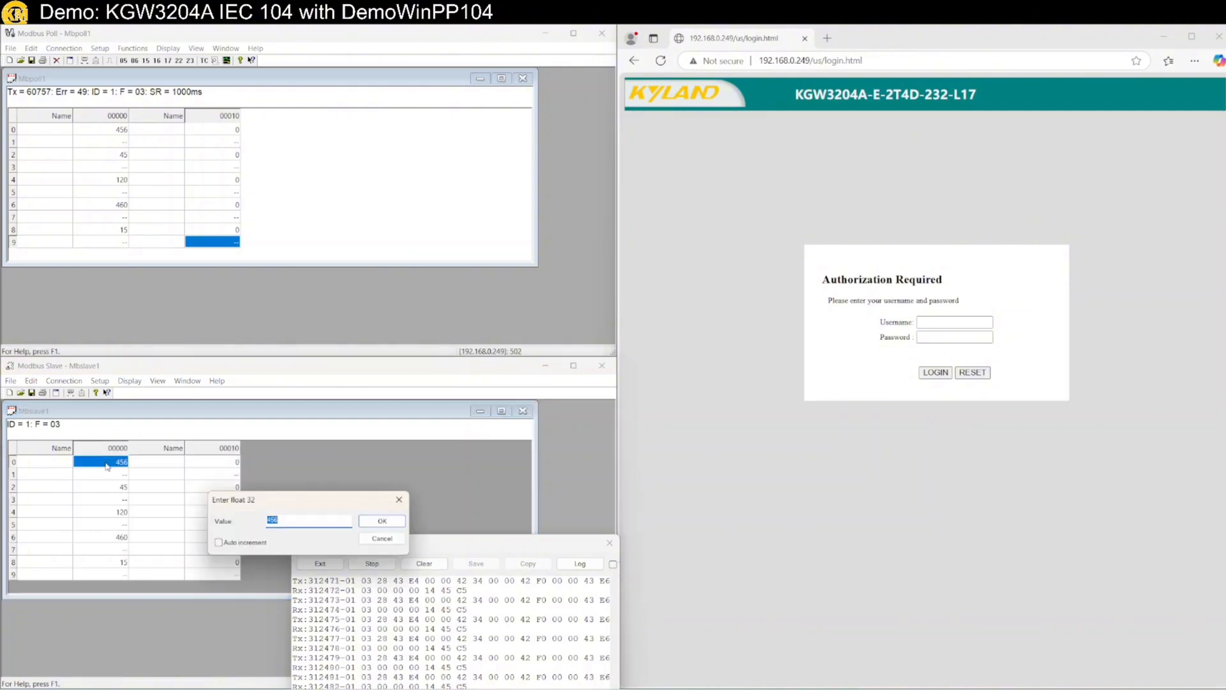
pyautogui.write('123')
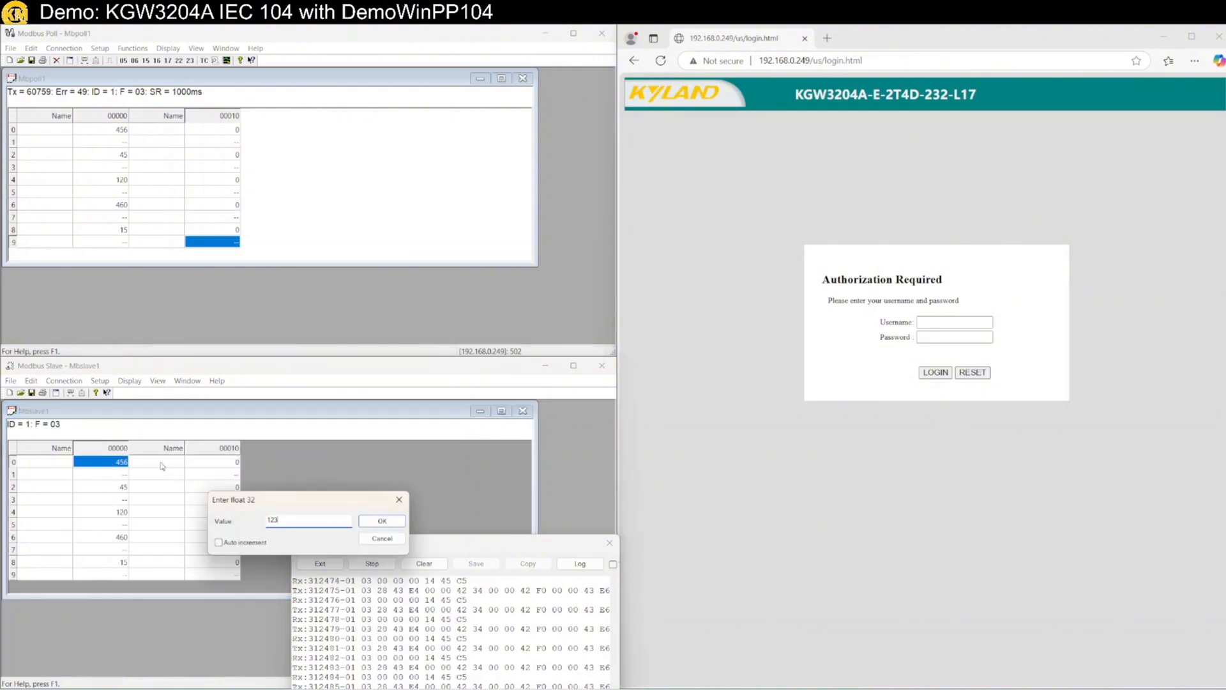
pyautogui.write('.456')
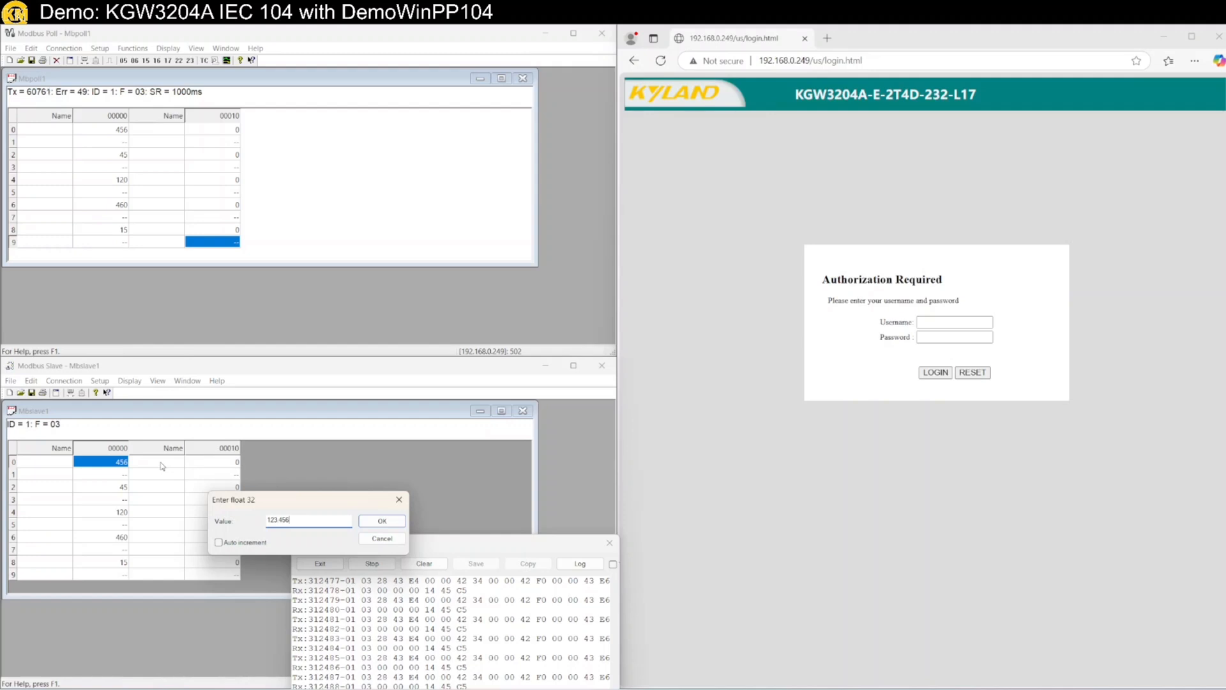
pyautogui.press('Return')
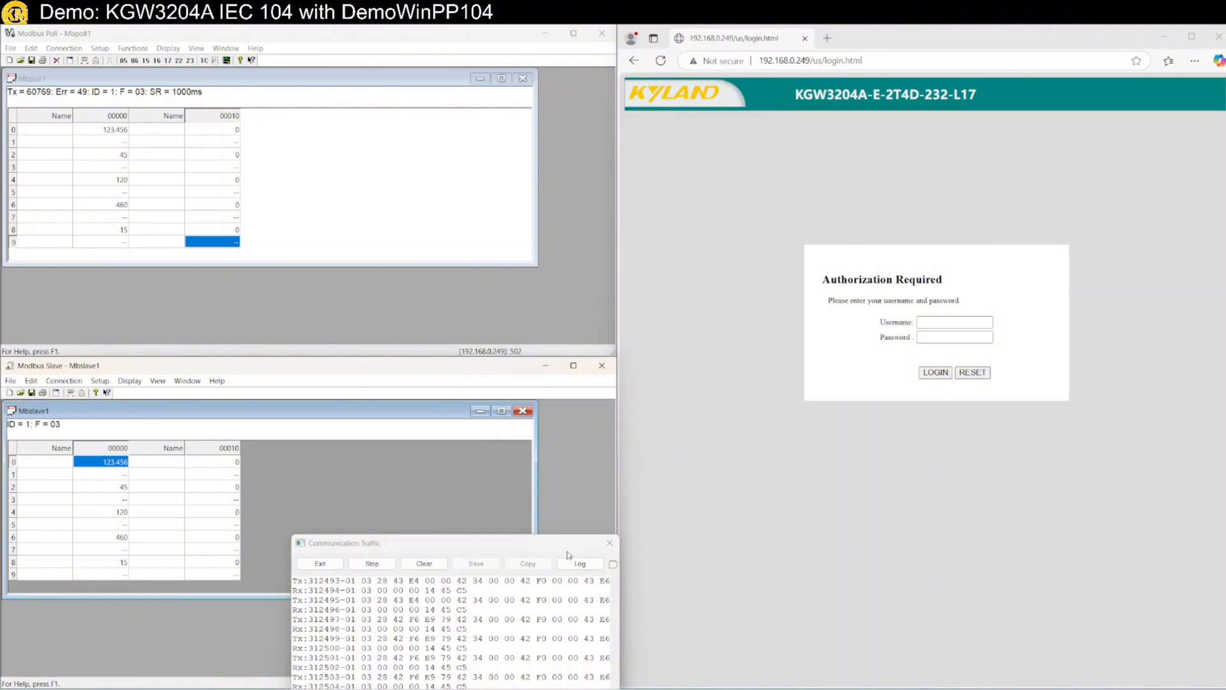
pyautogui.moveTo(856, 29)
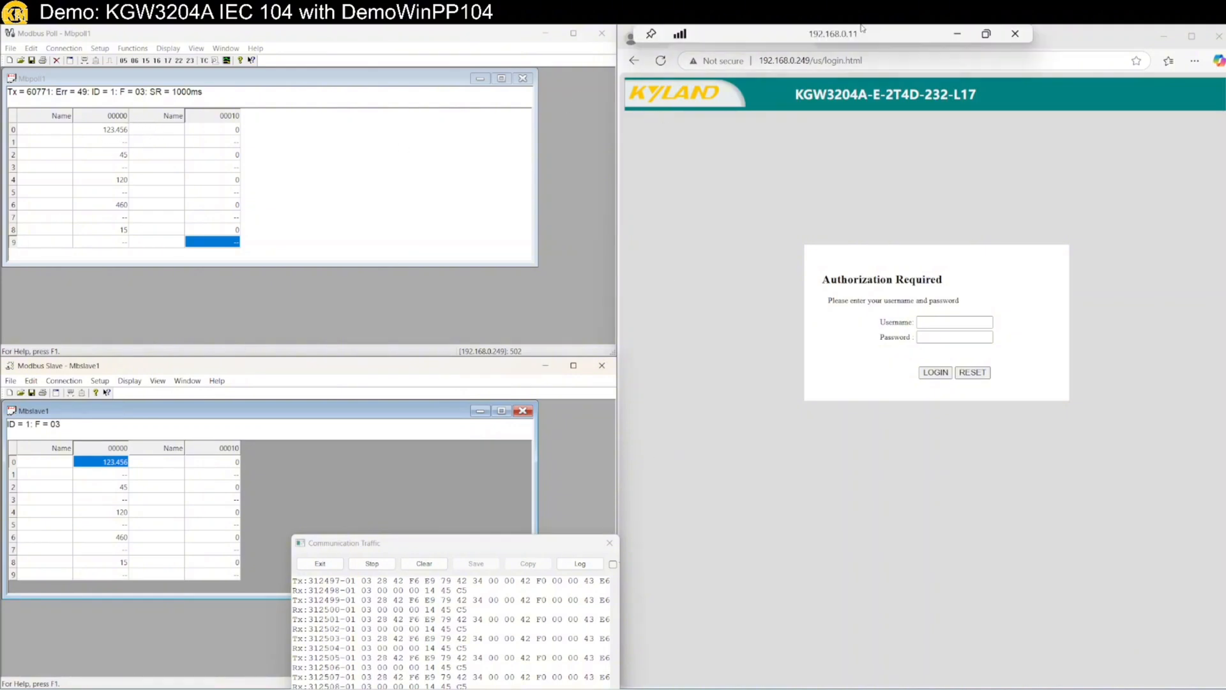
pyautogui.click(986, 34)
pyautogui.click(1029, 571)
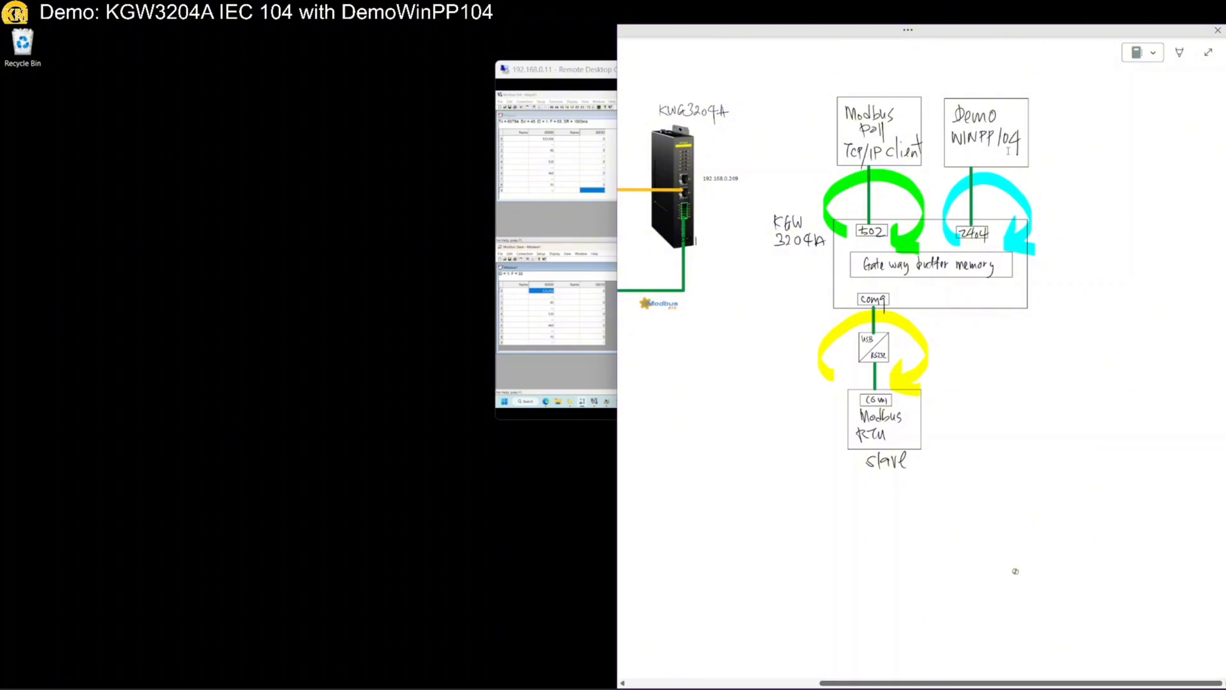
pyautogui.moveTo(1143, 30); pyautogui.dragTo(920, 209)
pyautogui.doubleClick(834, 71)
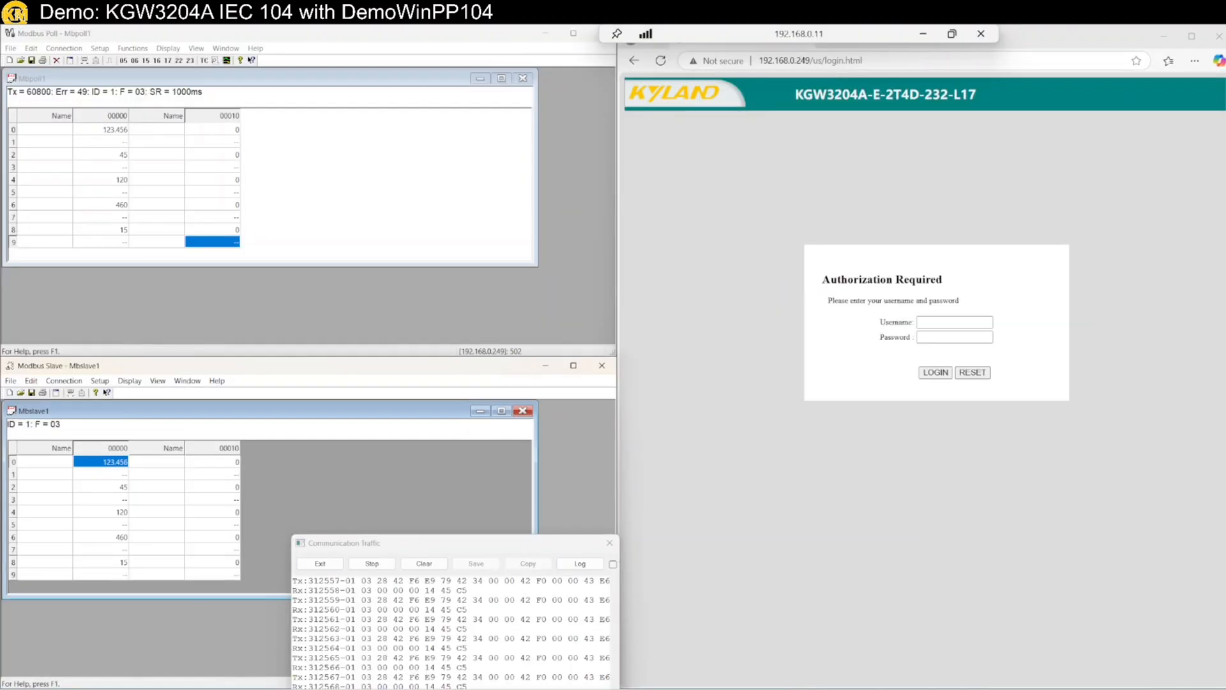
pyautogui.click(613, 688)
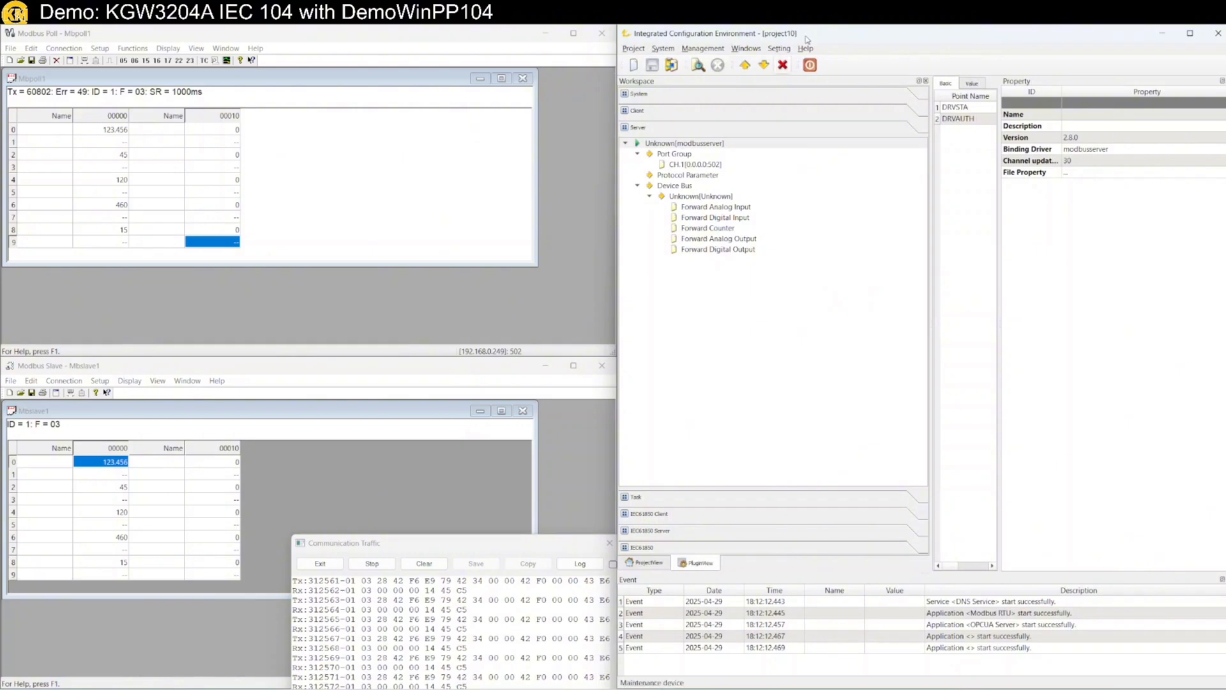
# Maximize the configuration window and collapse the Modbus server's Device Bus branch
pyautogui.moveTo(785, 40); pyautogui.dragTo(434, 139)
pyautogui.doubleClick(434, 140)
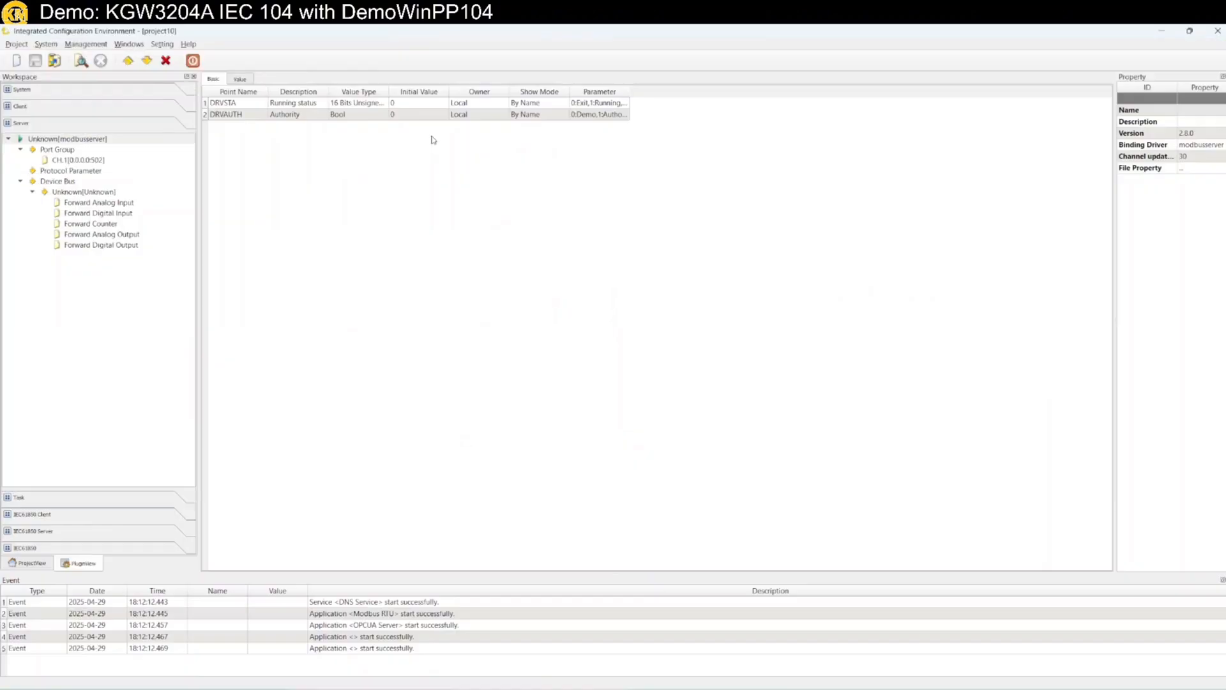
pyautogui.click(21, 182)
# Connect to the gateway in the client view and check live AI values on CH.1[COM1]
pyautogui.click(19, 109)
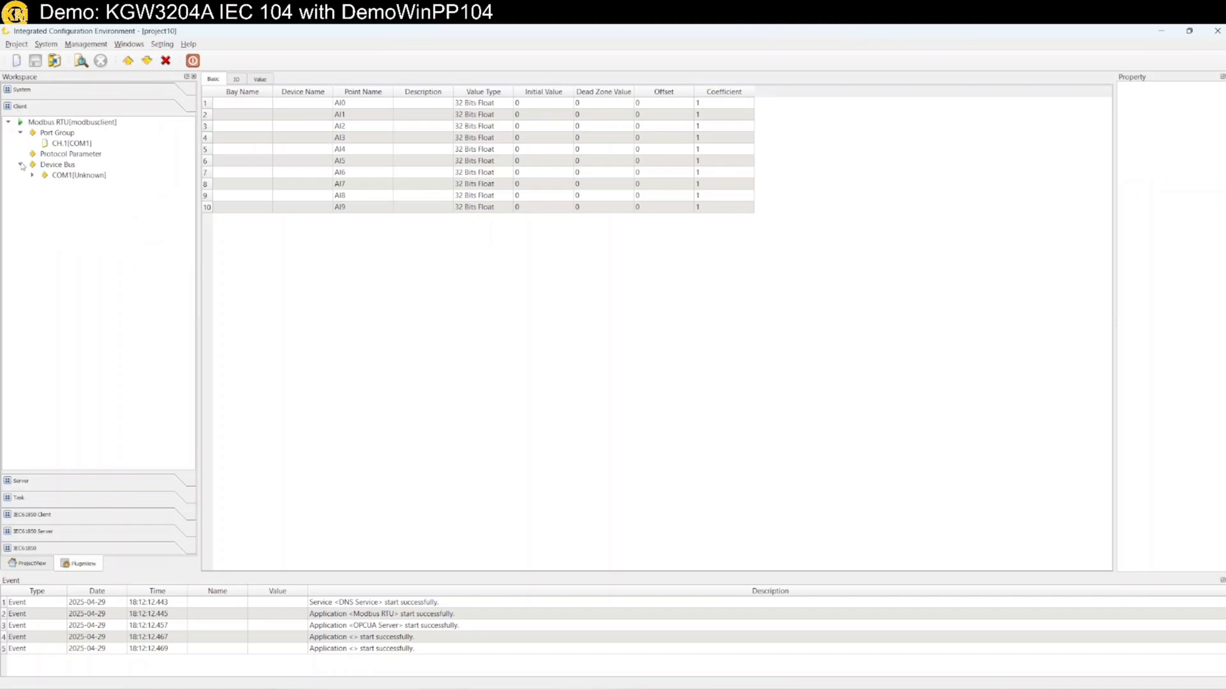
pyautogui.click(81, 62)
pyautogui.click(594, 385)
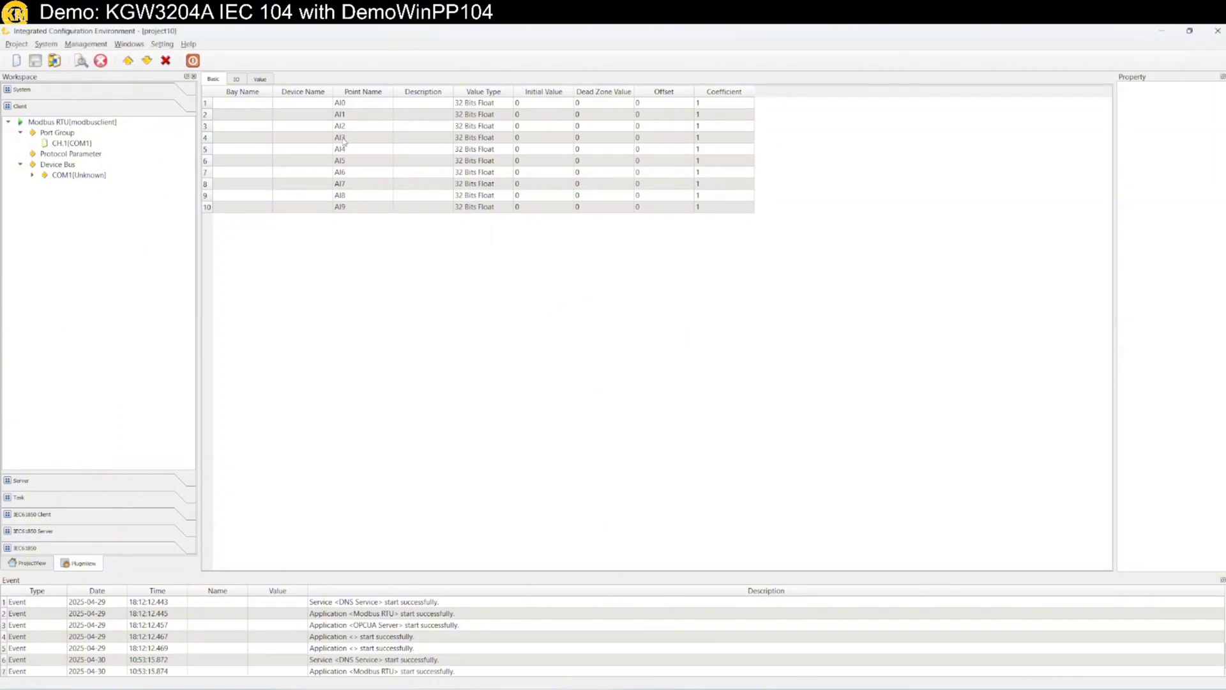
pyautogui.click(260, 80)
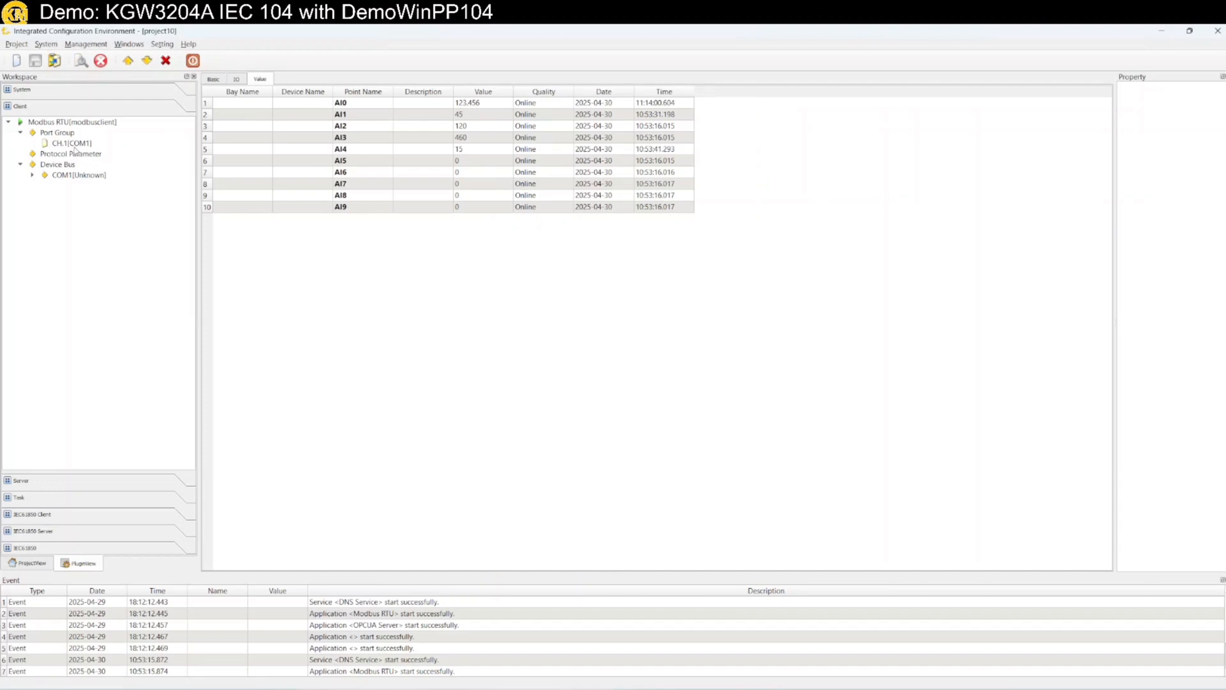
pyautogui.click(73, 146)
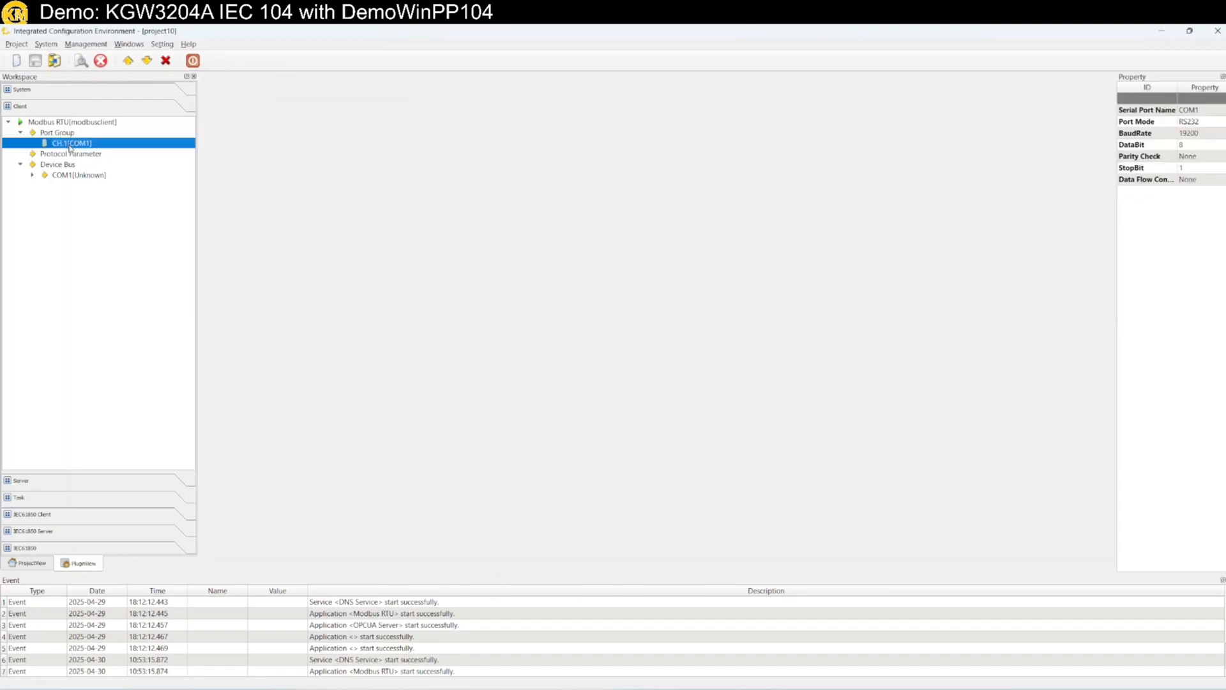
# Return to the server configuration with the Modbus server's Device Bus expanded
pyautogui.click(31, 110)
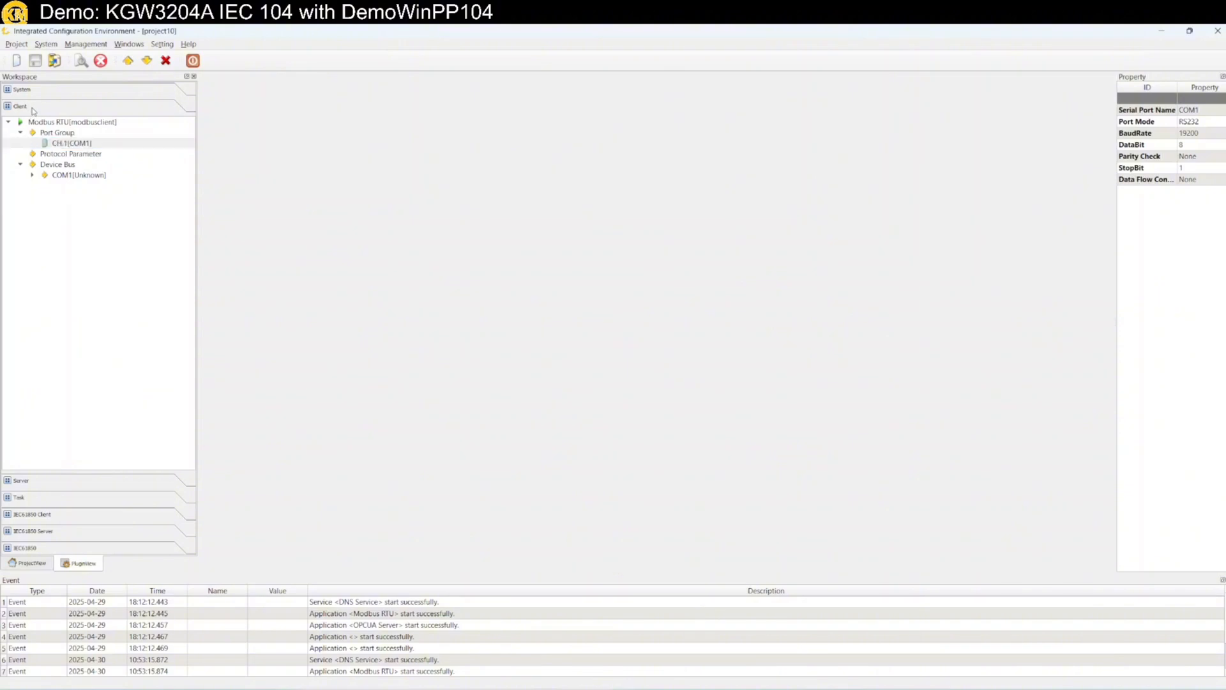
pyautogui.click(76, 483)
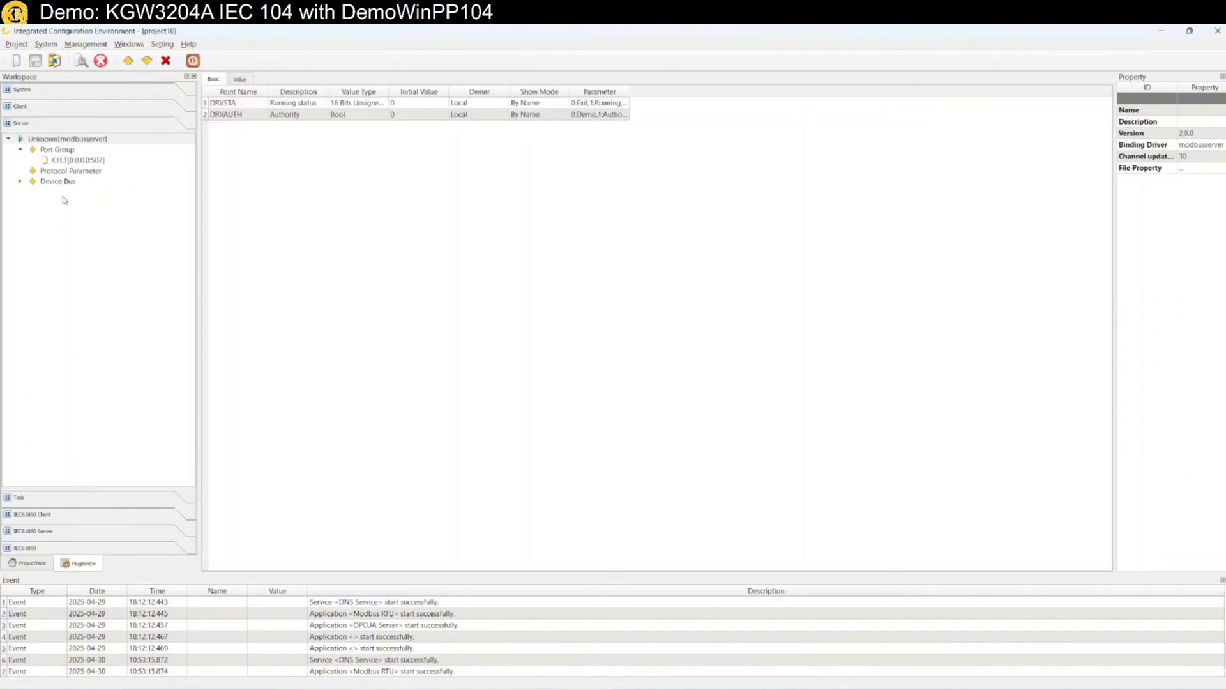
pyautogui.click(21, 182)
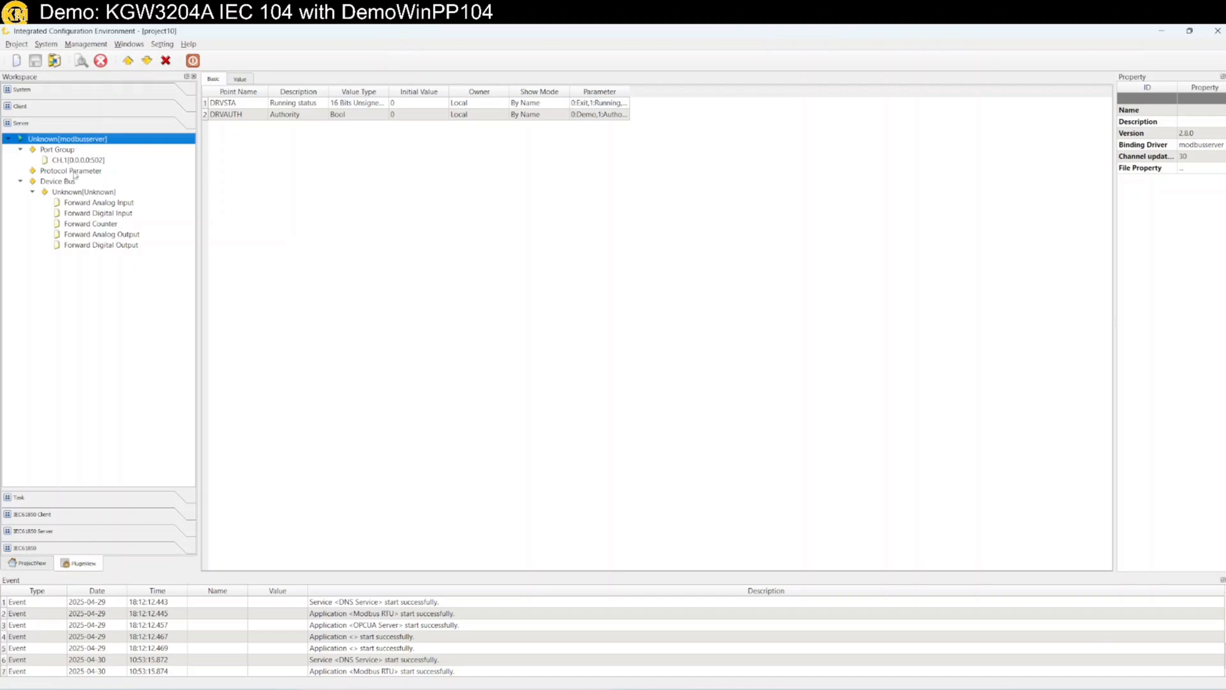
# Create a new server from the IEC 60870-5-104 driver and select the iec104server node
pyautogui.rightClick(71, 331)
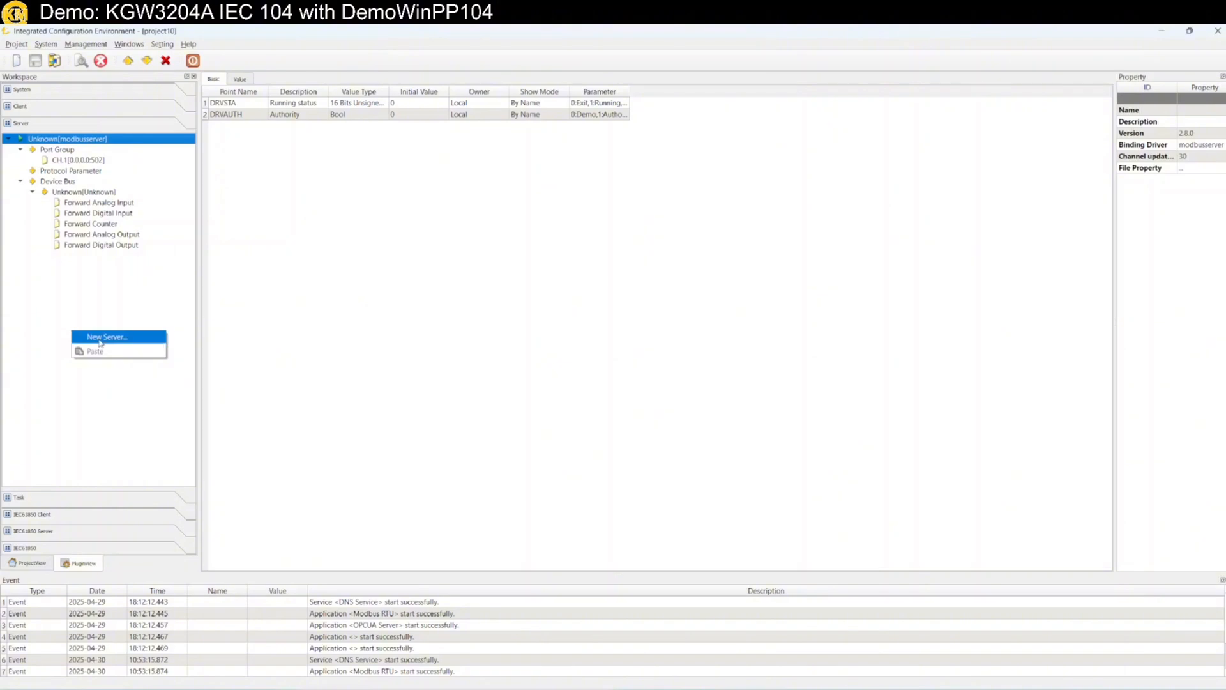
pyautogui.click(100, 339)
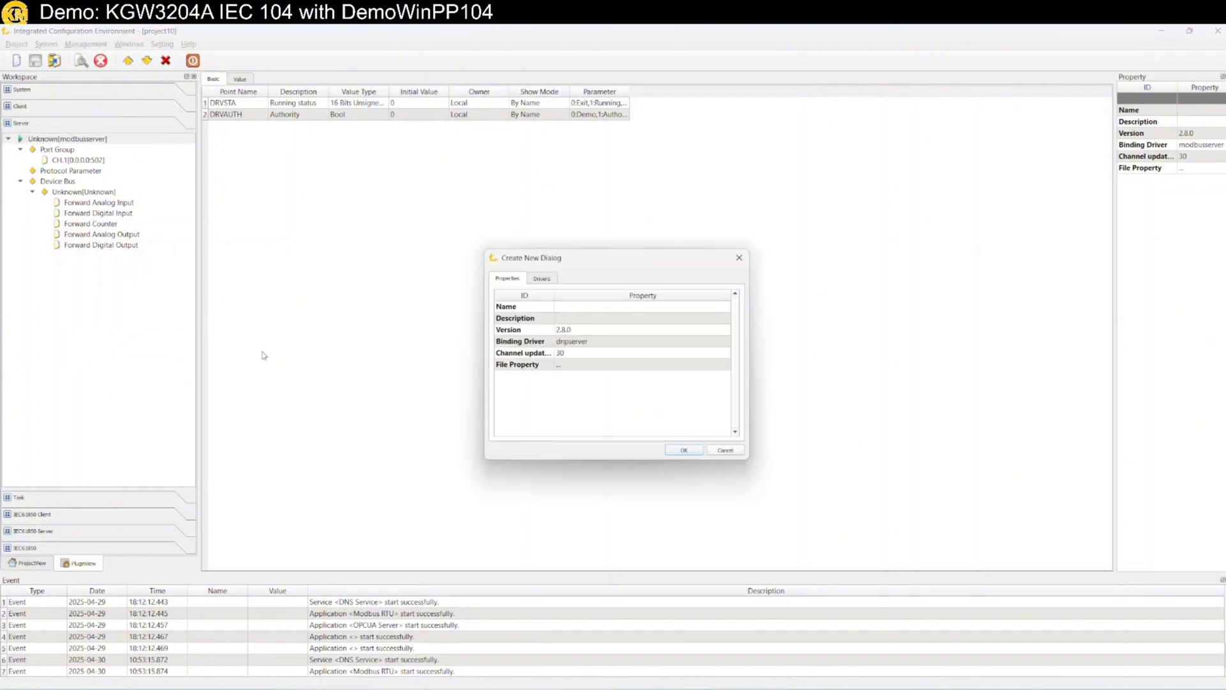
pyautogui.click(542, 279)
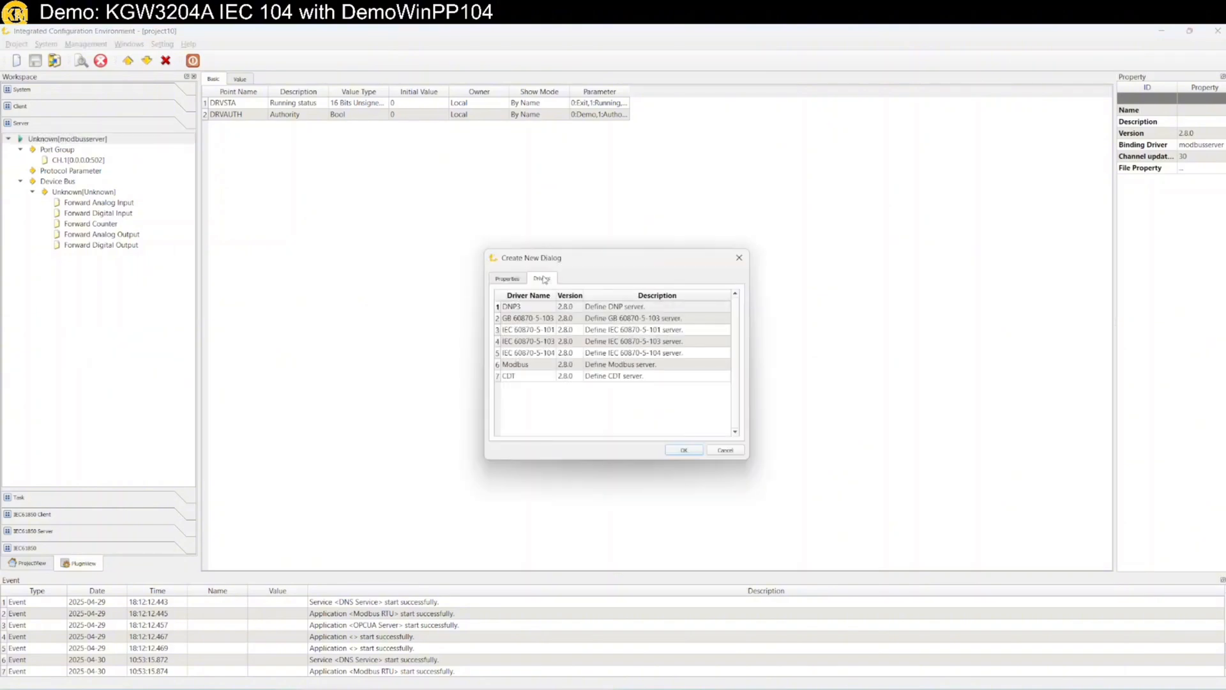
pyautogui.click(630, 355)
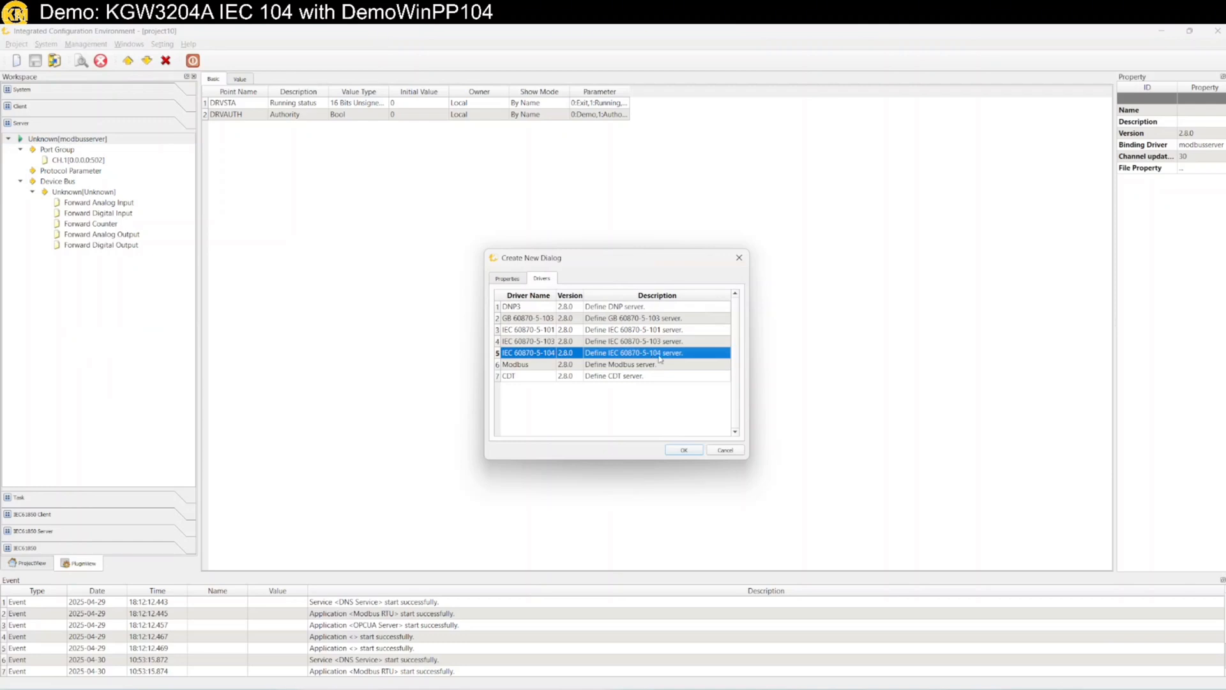
pyautogui.click(684, 451)
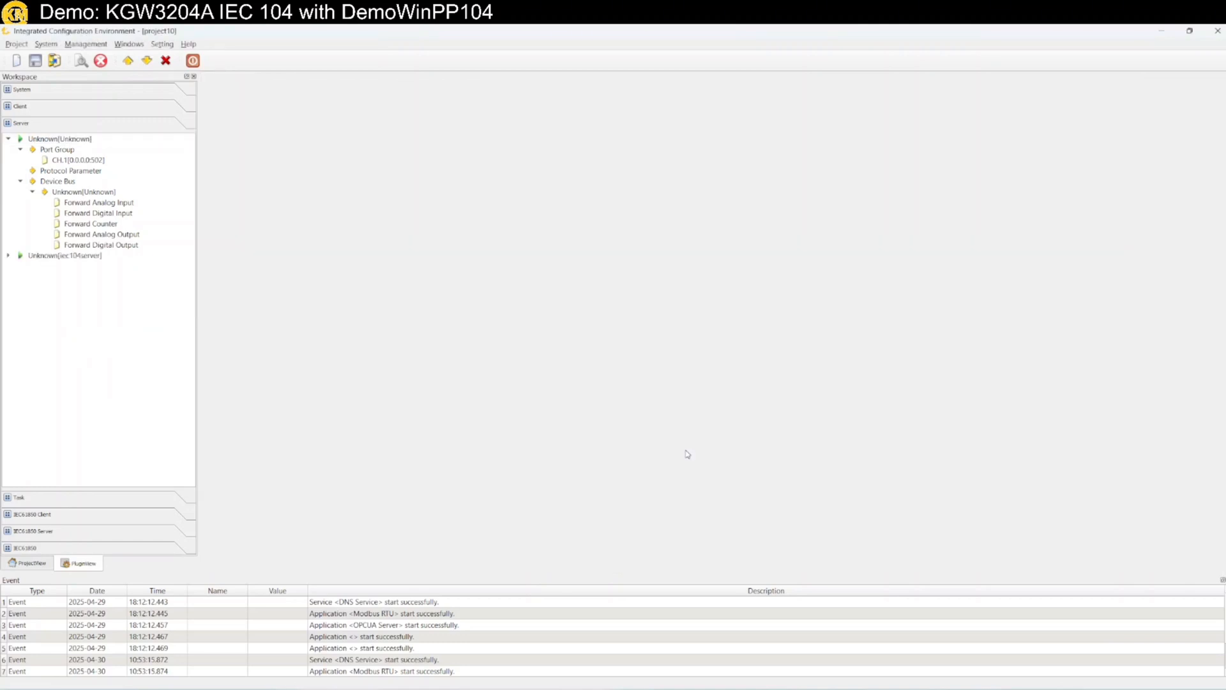
pyautogui.click(8, 256)
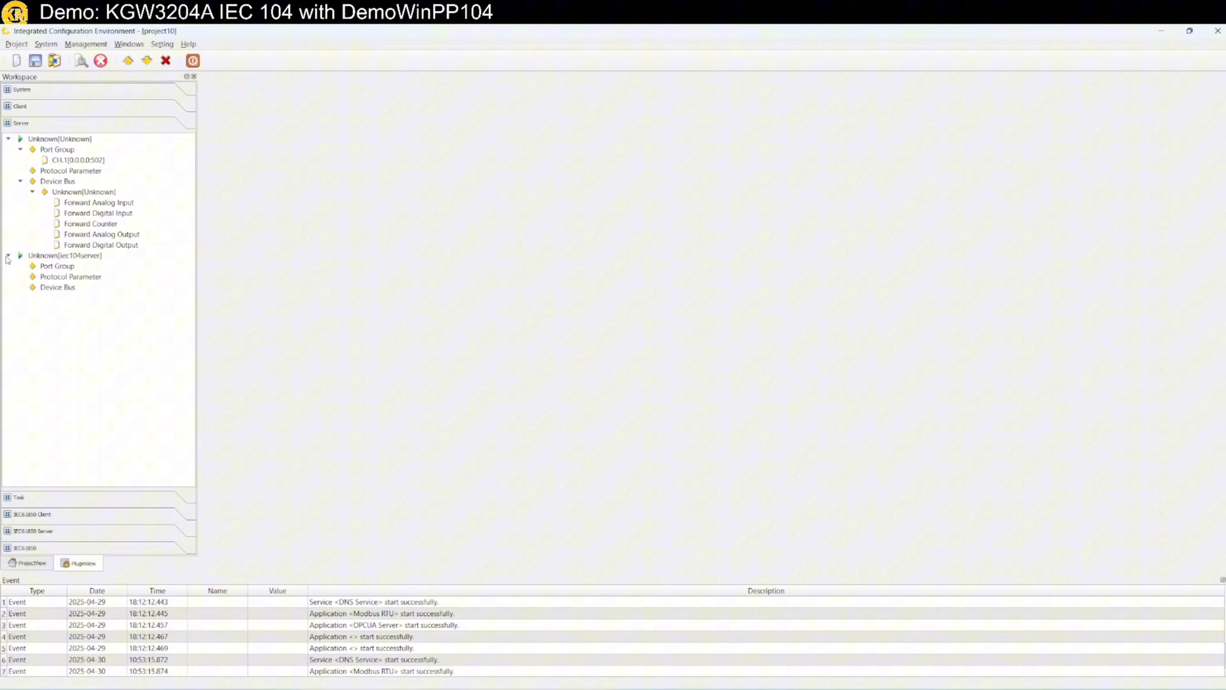
# Expand iec104server and add a new channel to its Port Group
pyautogui.doubleClick(43, 256)
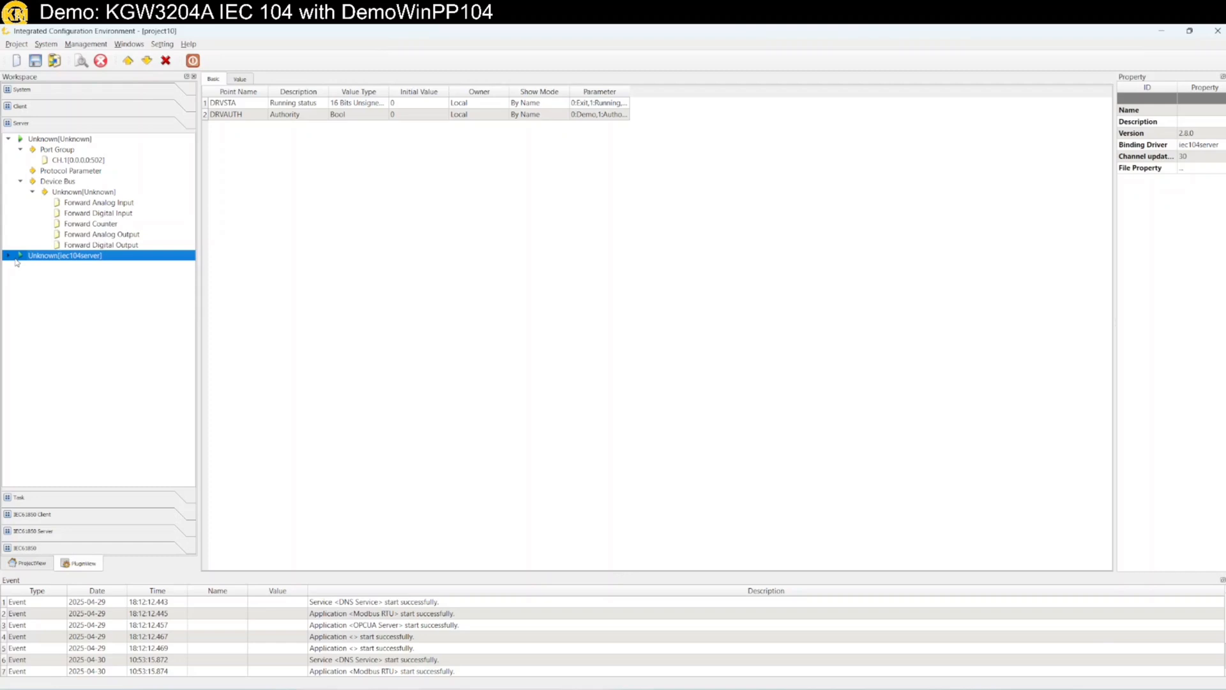
pyautogui.click(9, 257)
pyautogui.click(51, 267)
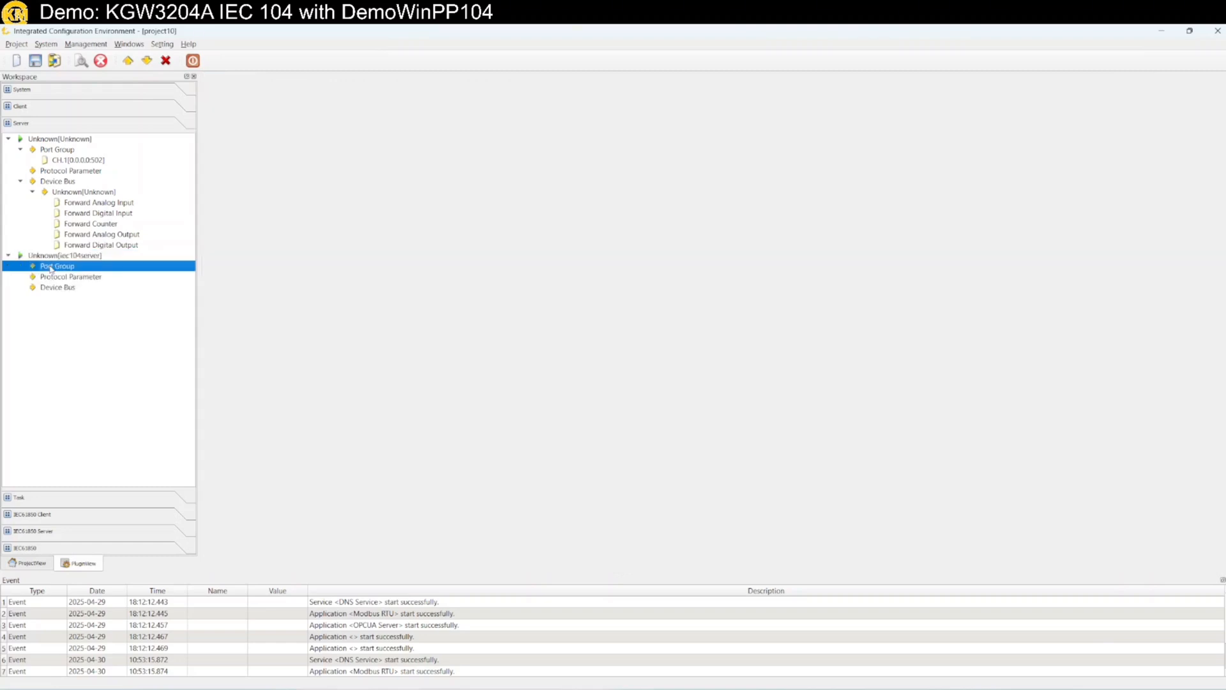
pyautogui.rightClick(51, 268)
pyautogui.click(69, 273)
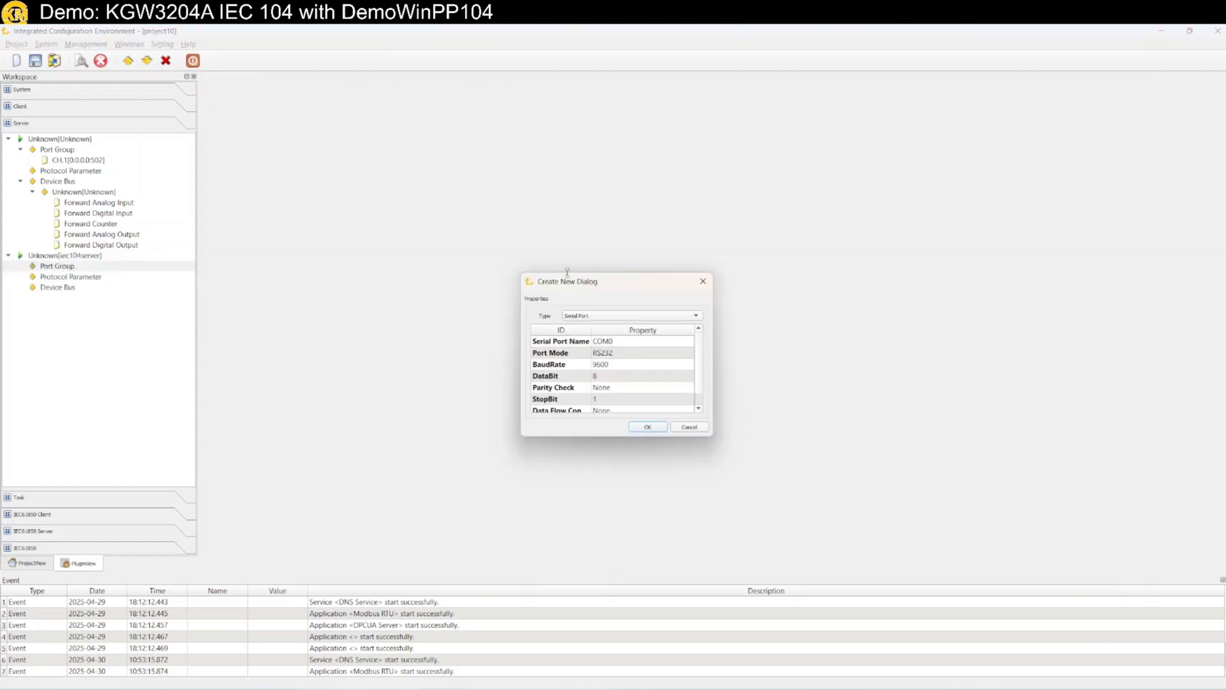
# Make the channel a Network Port in TCP Server mode on port 2404
pyautogui.moveTo(567, 271); pyautogui.dragTo(402, 271)
pyautogui.click(437, 313)
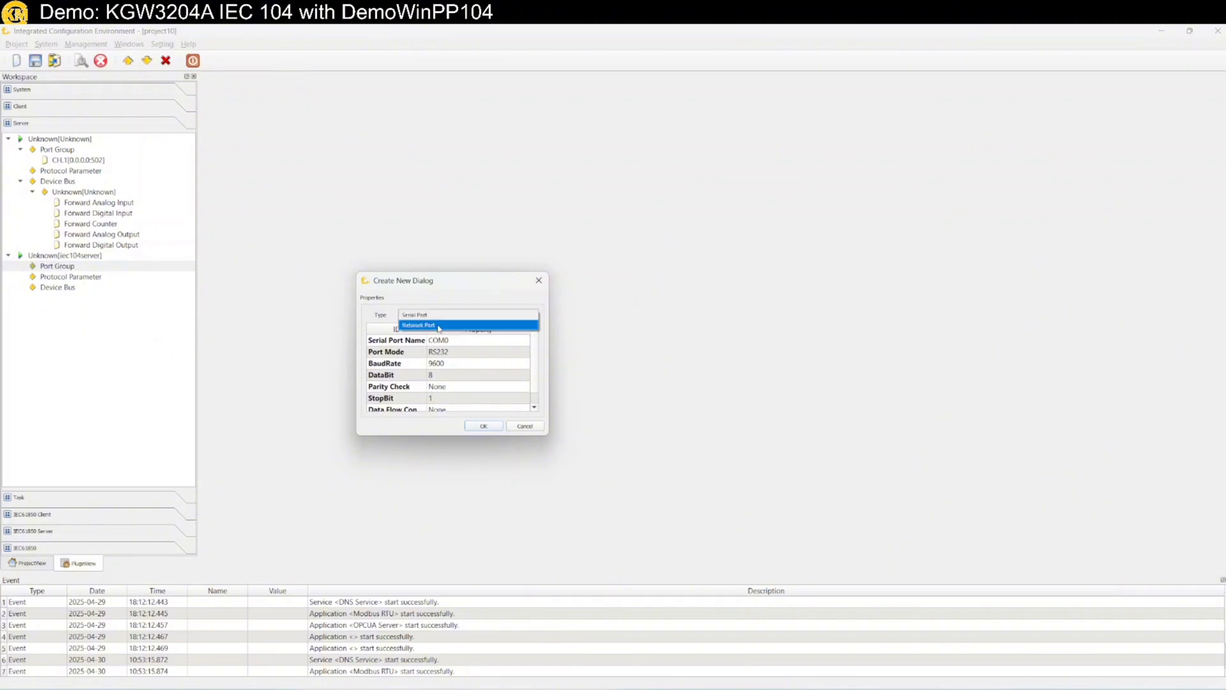
pyautogui.click(439, 327)
pyautogui.click(441, 342)
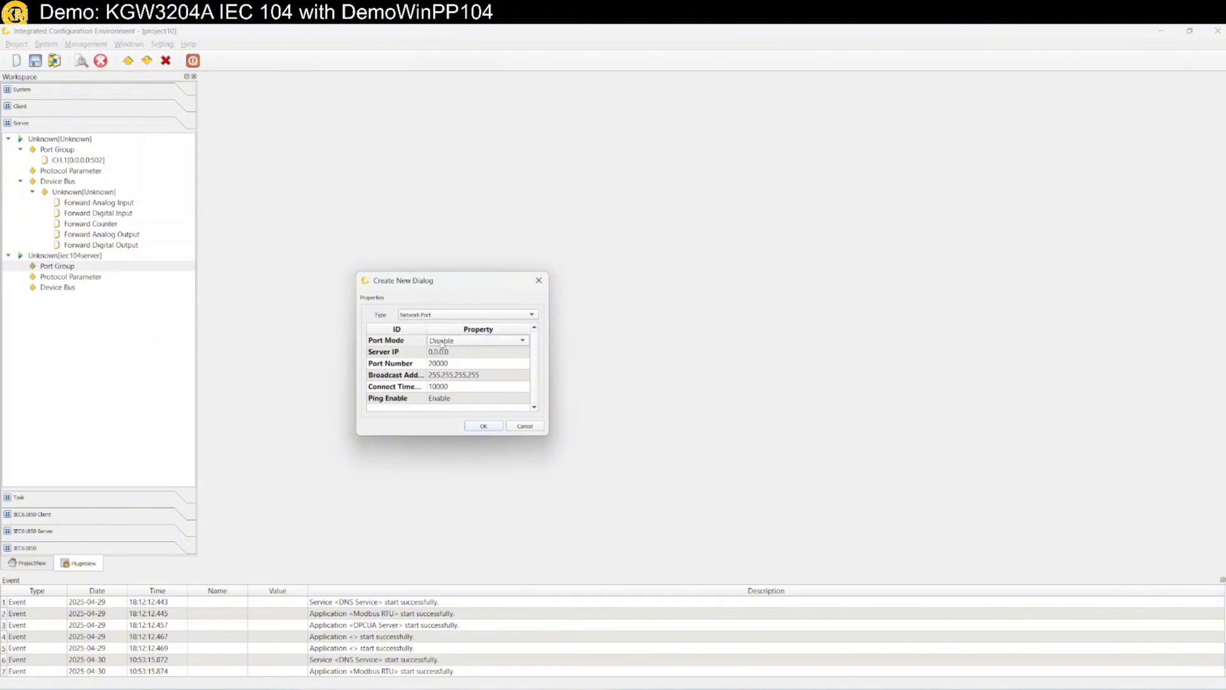
pyautogui.click(442, 343)
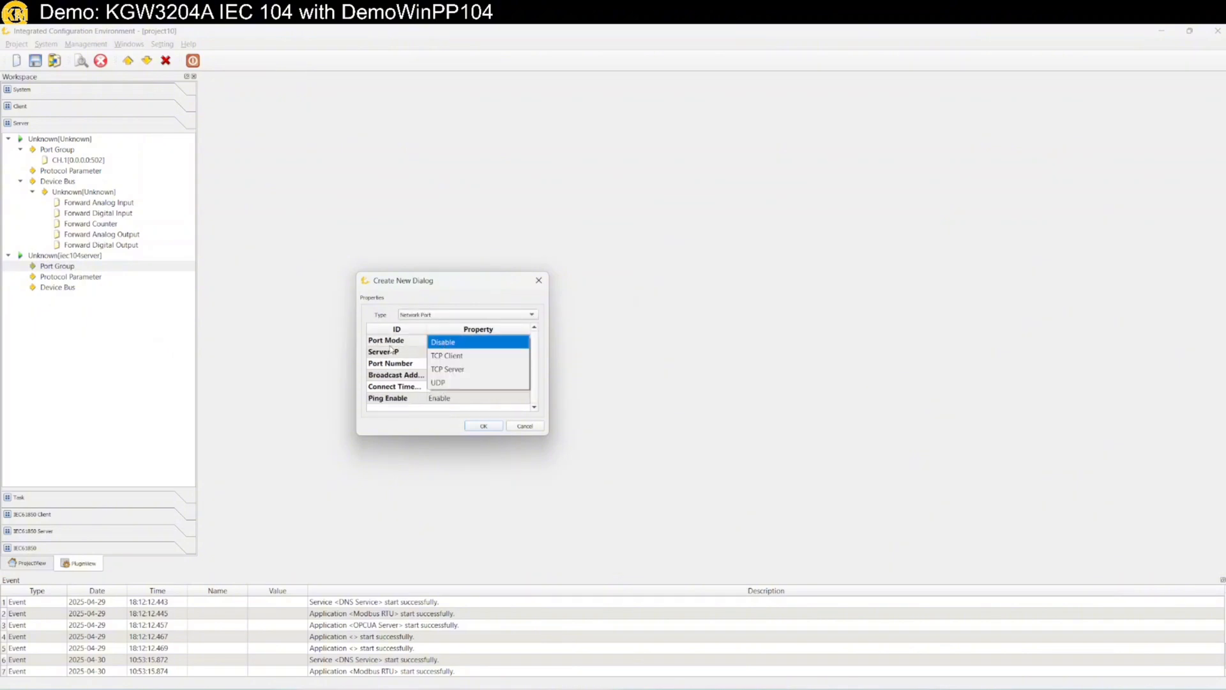
pyautogui.click(460, 372)
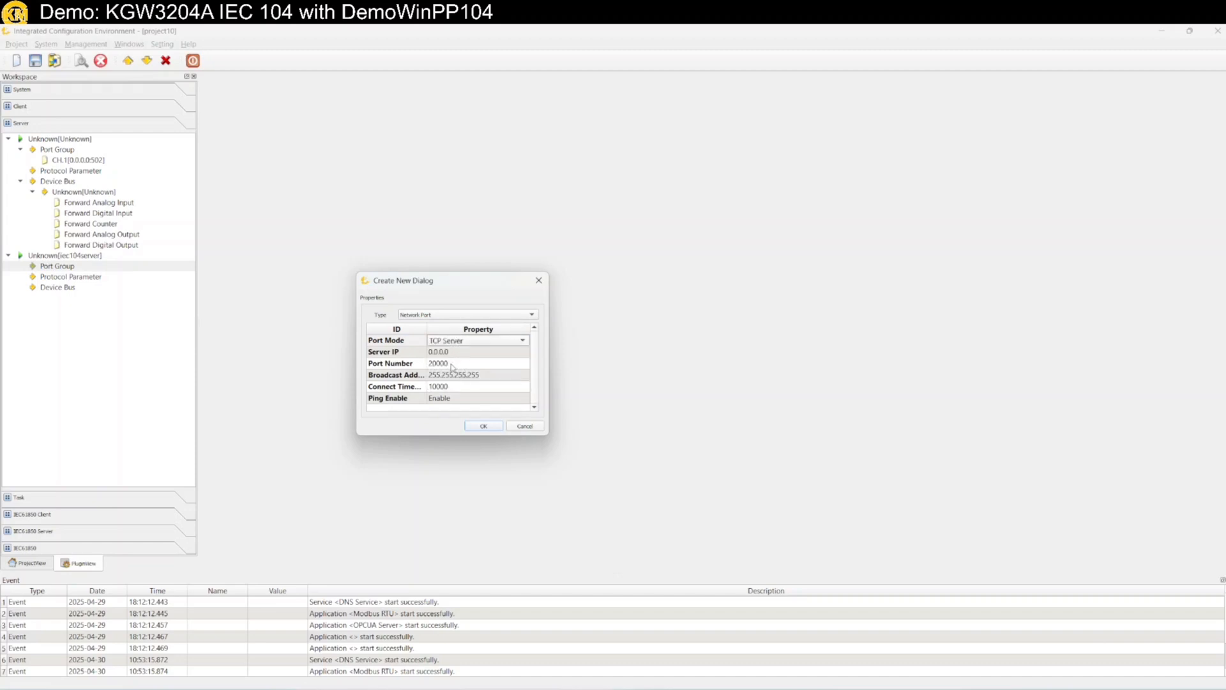
pyautogui.click(451, 364)
pyautogui.write('2404')
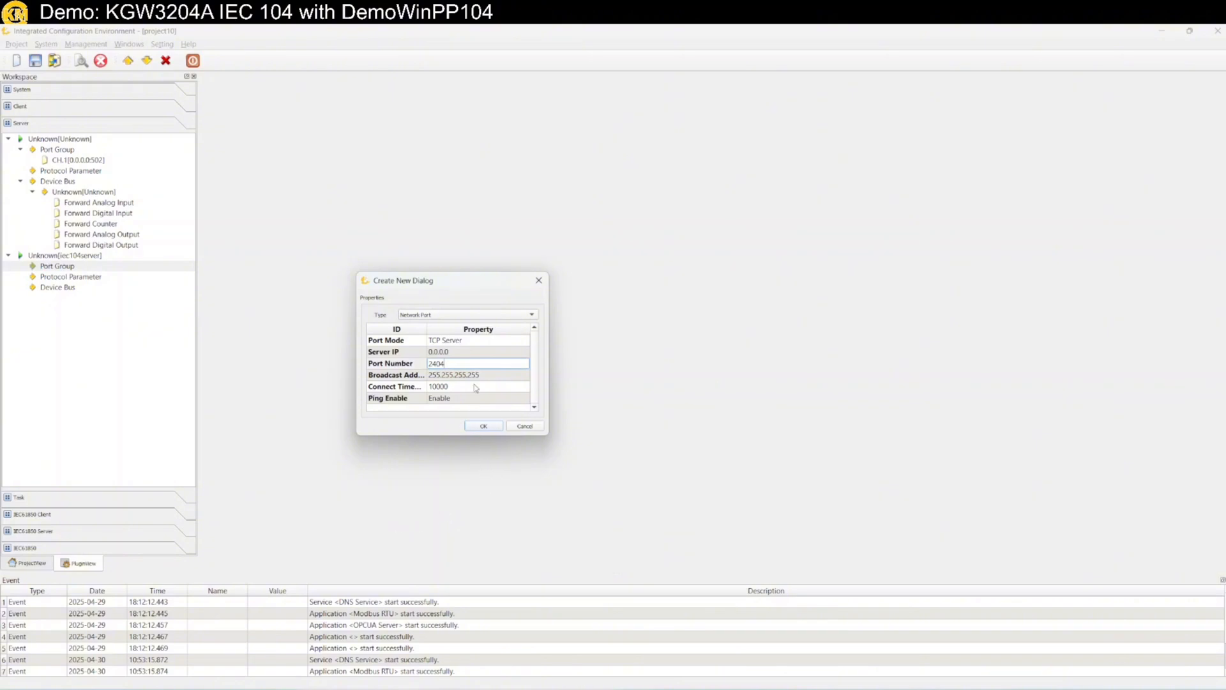
pyautogui.click(480, 426)
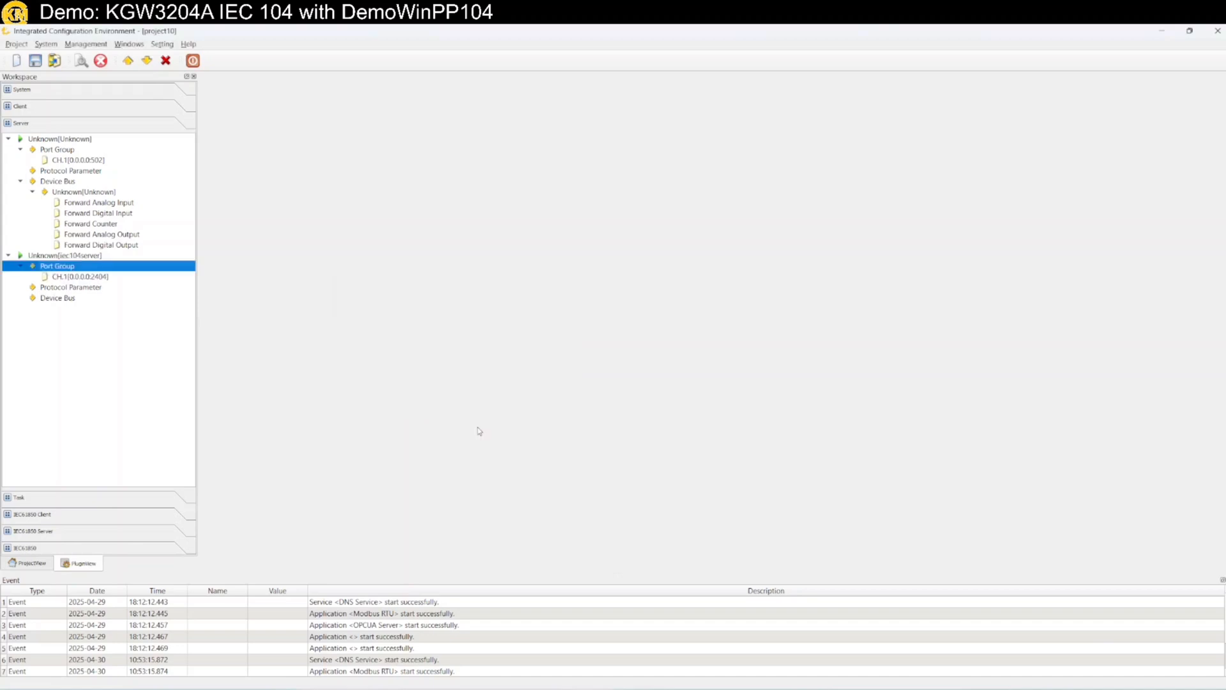
# Create a new IED under iec104server's Device Bus and open its Forward Analog Input list
pyautogui.click(74, 290)
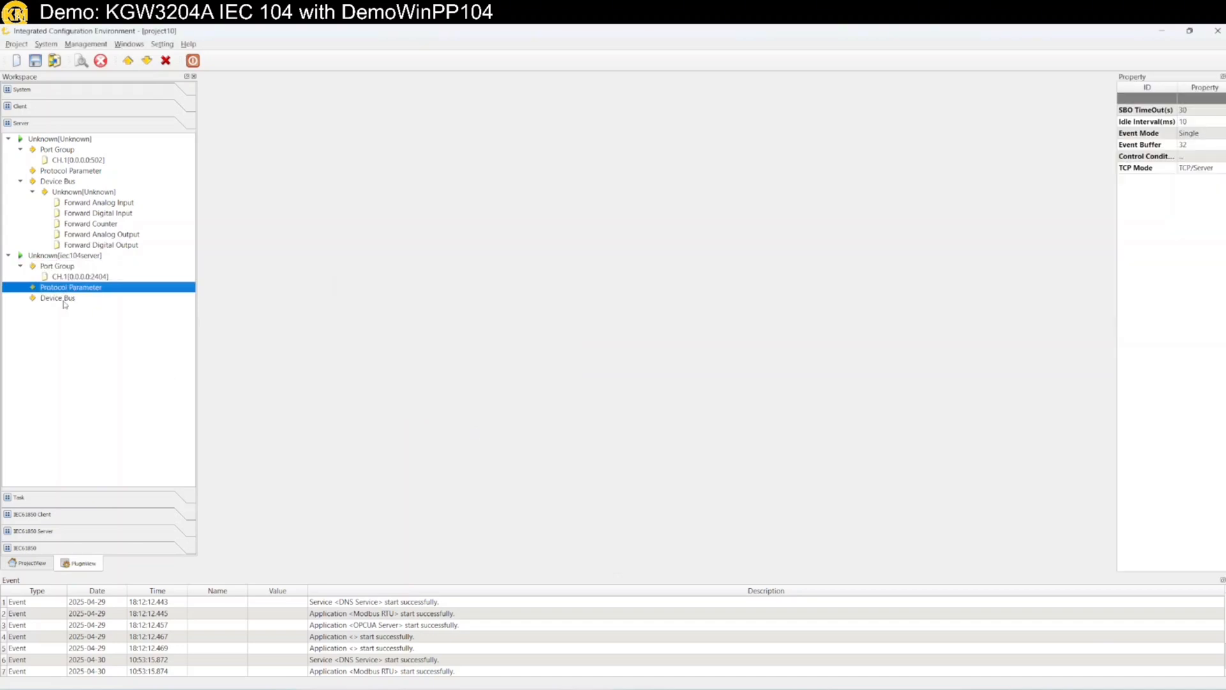
pyautogui.click(64, 301)
pyautogui.click(75, 289)
pyautogui.click(61, 301)
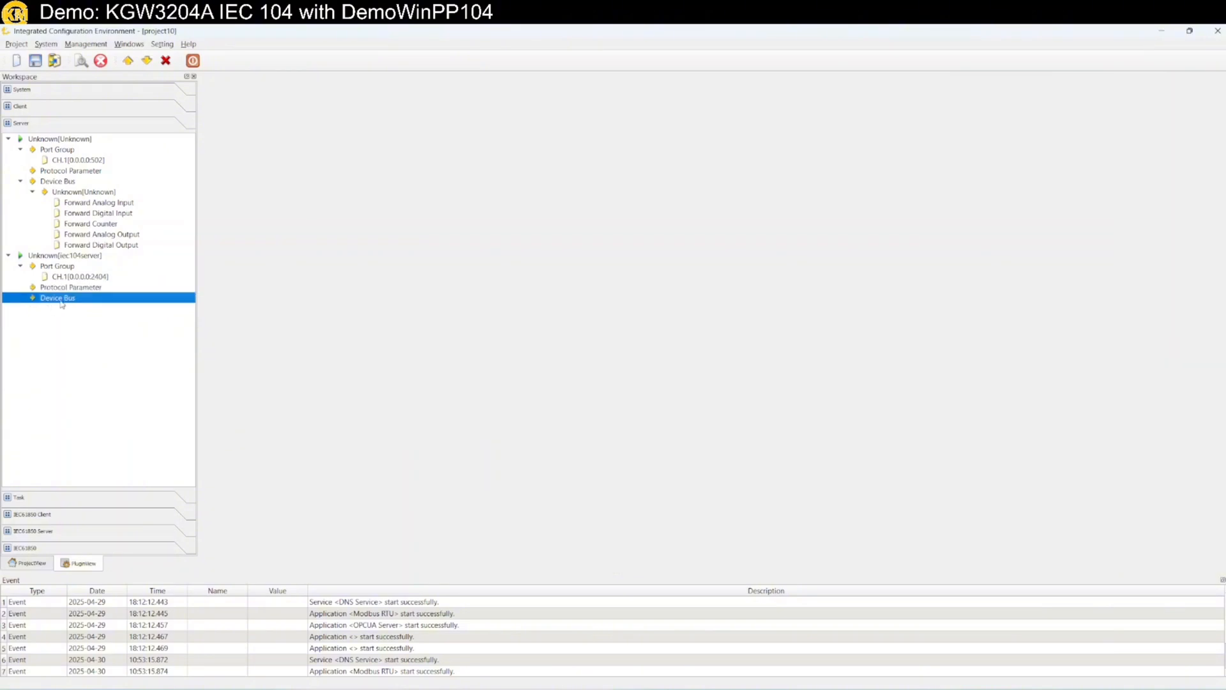
pyautogui.rightClick(61, 304)
pyautogui.click(85, 308)
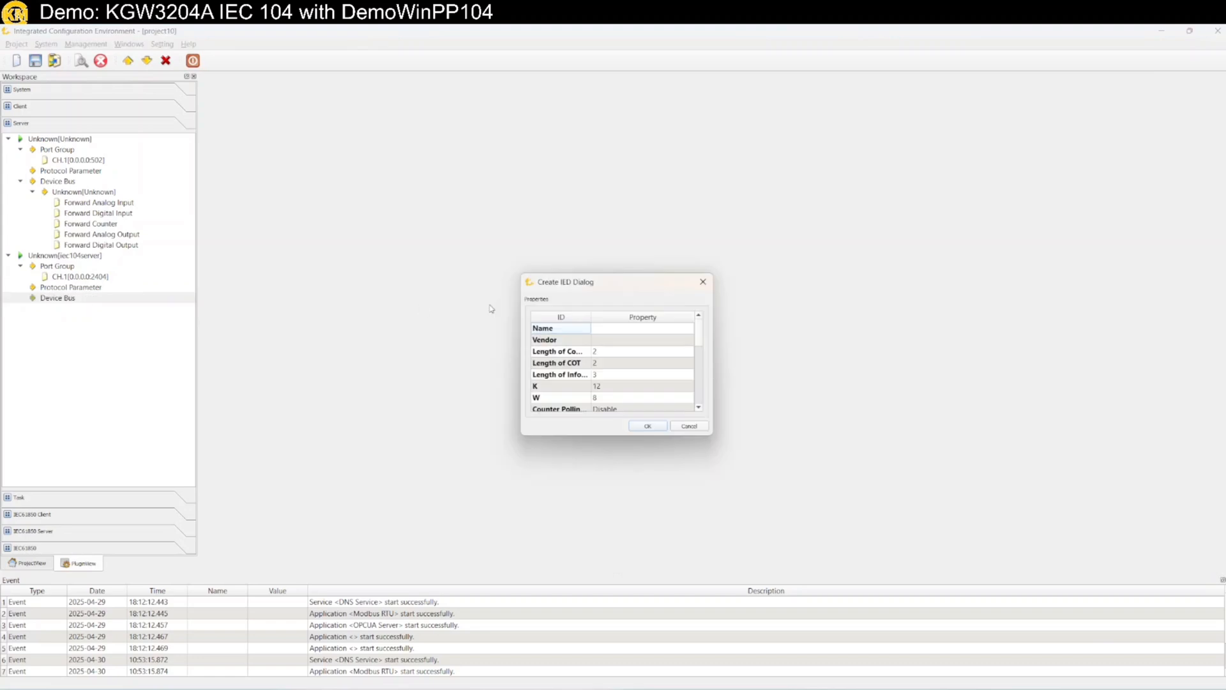
pyautogui.moveTo(575, 286); pyautogui.dragTo(318, 301)
pyautogui.click(382, 426)
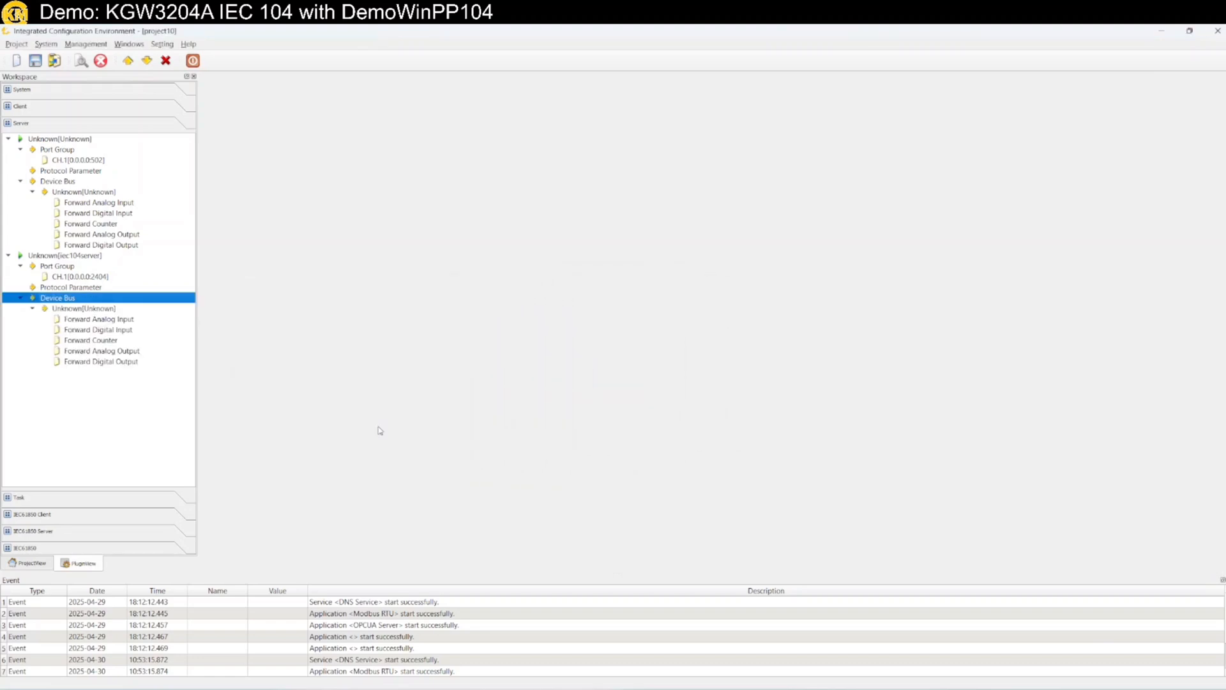
pyautogui.click(98, 321)
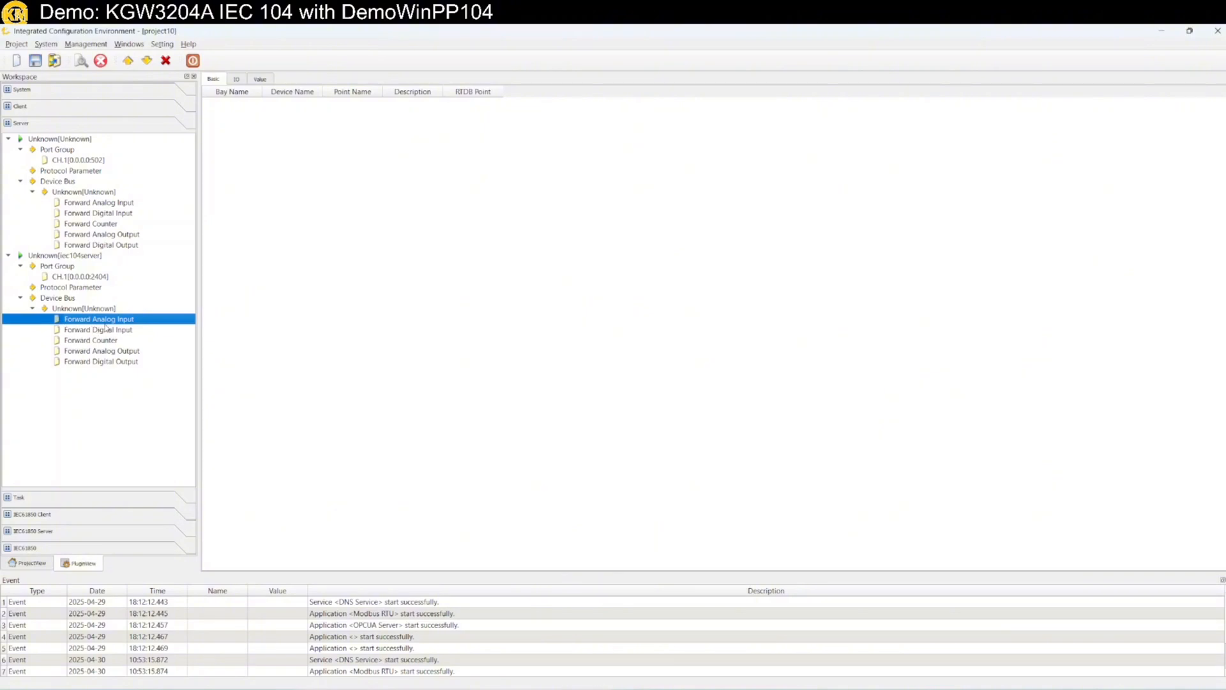
# Start a new forwarded point and browse to Client > Modbus RTU > COM1 analog points
pyautogui.rightClick(134, 321)
pyautogui.click(165, 328)
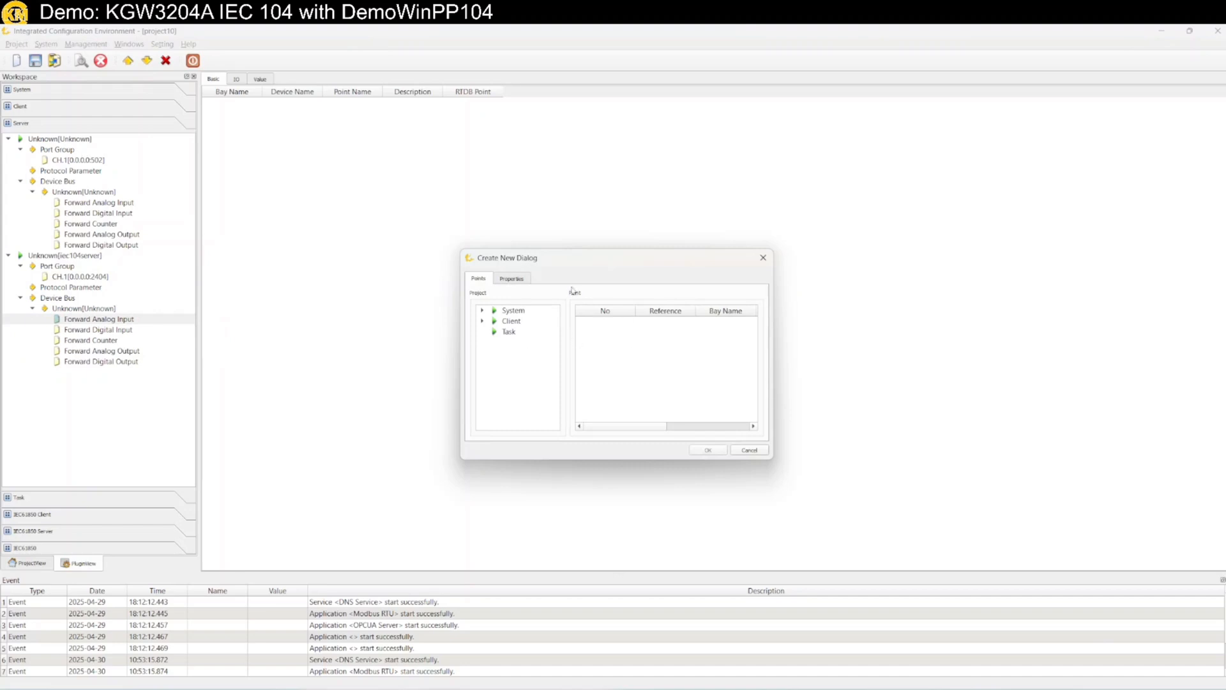
pyautogui.click(512, 279)
pyautogui.click(479, 281)
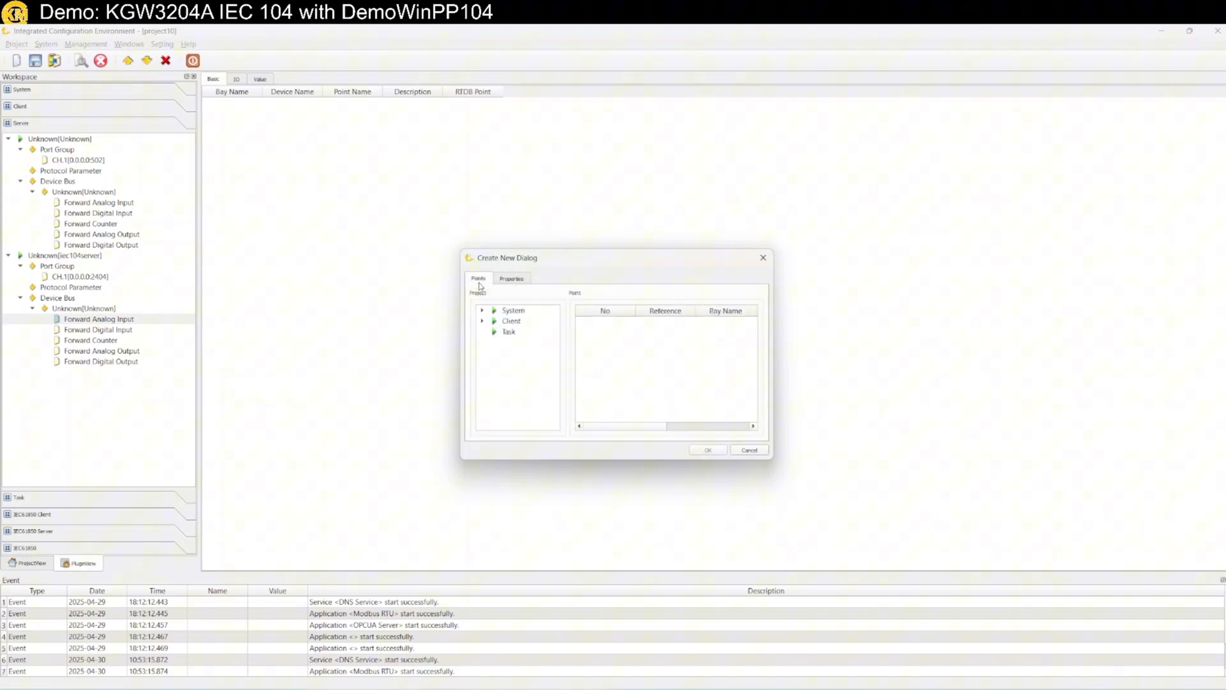
pyautogui.click(483, 321)
pyautogui.doubleClick(506, 331)
pyautogui.click(534, 343)
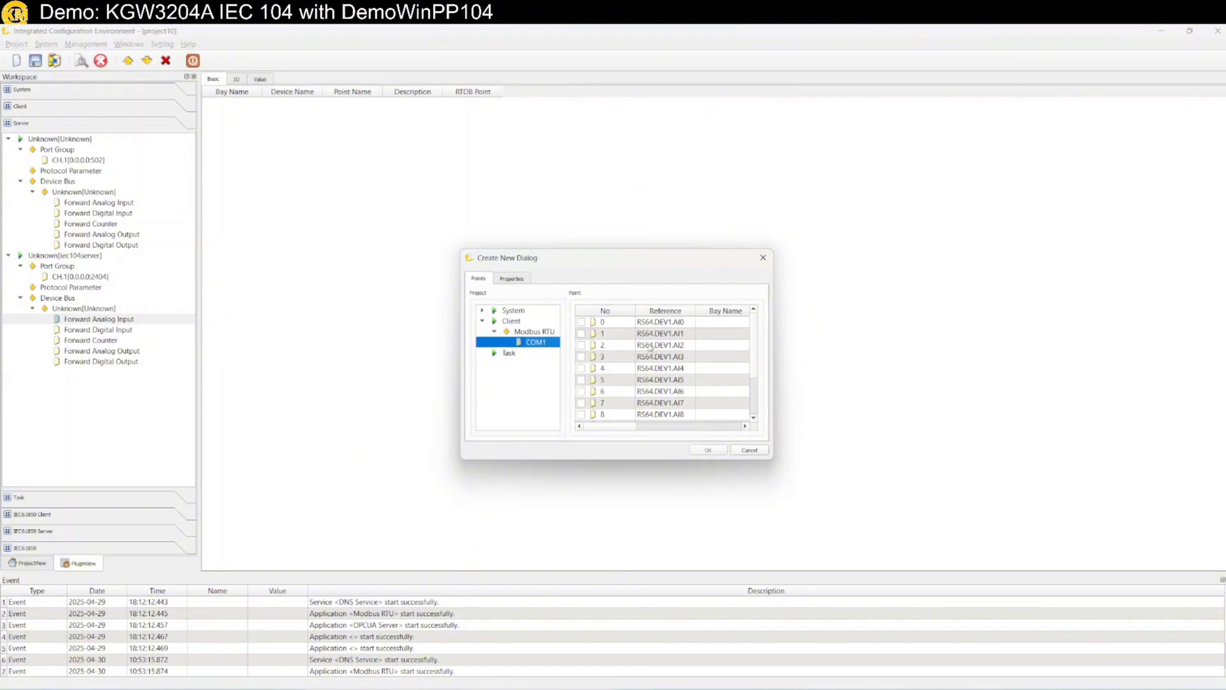
# Tick AI0 through AI9 and add them as forwarded analog points
pyautogui.click(582, 322)
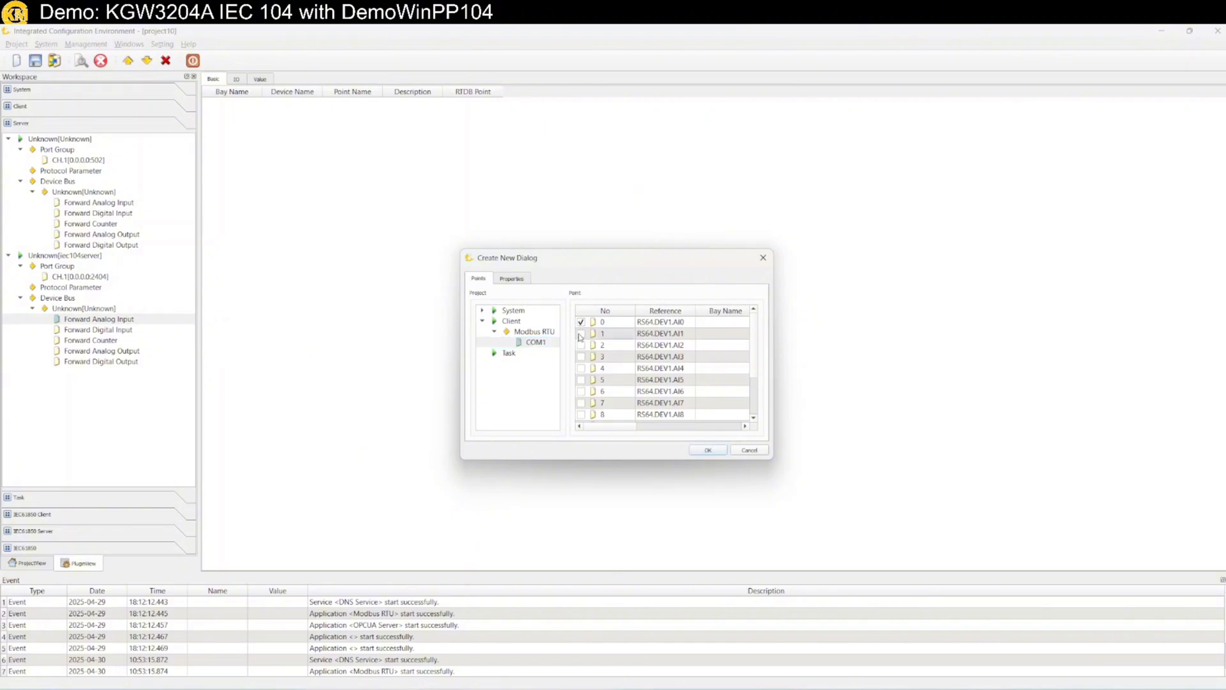
pyautogui.click(581, 334)
pyautogui.click(582, 345)
pyautogui.click(581, 357)
pyautogui.click(581, 368)
pyautogui.click(581, 380)
pyautogui.click(581, 391)
pyautogui.click(581, 403)
pyautogui.click(582, 414)
pyautogui.scroll(-2, 581, 416)
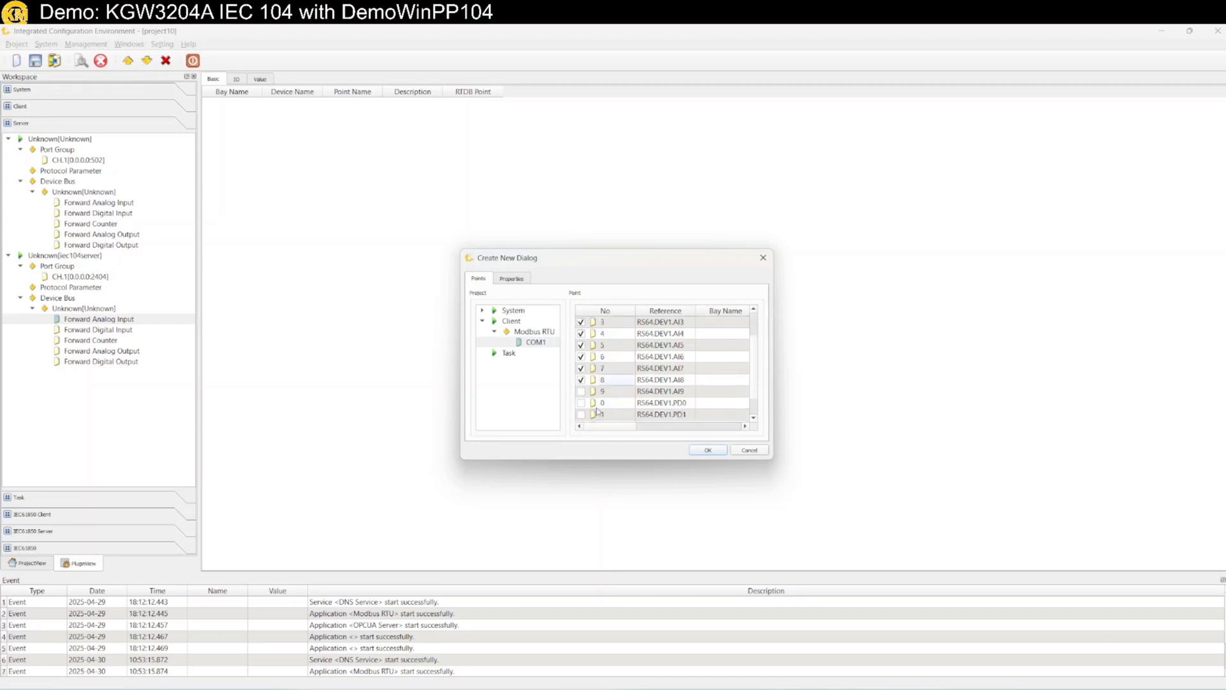
pyautogui.click(585, 370)
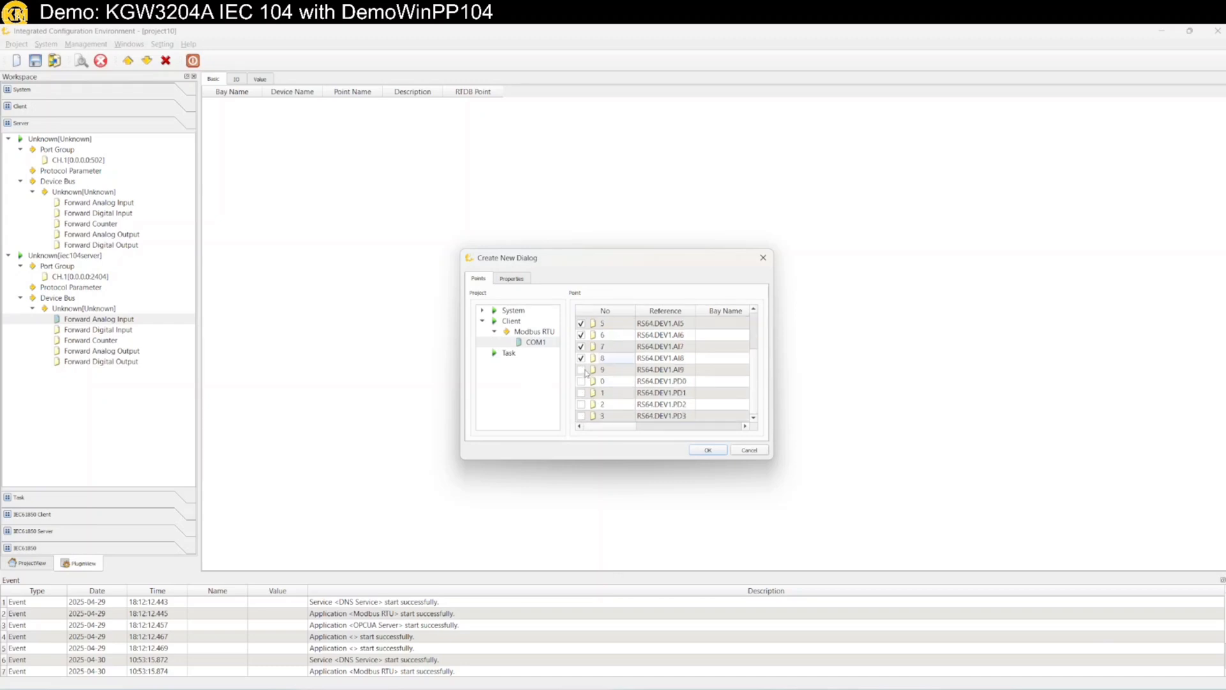
pyautogui.click(721, 453)
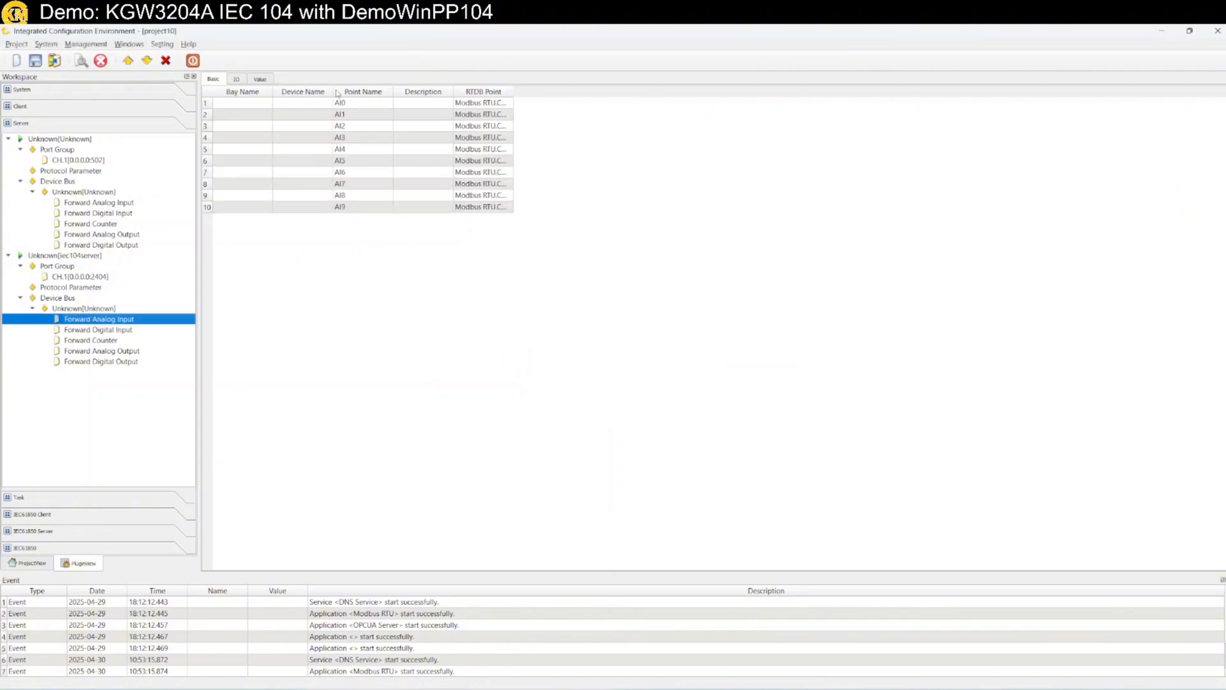
# Batch-number the ten points' Point Index from 1 to 10 with step 1
pyautogui.moveTo(273, 91); pyautogui.dragTo(396, 91)
pyautogui.click(236, 78)
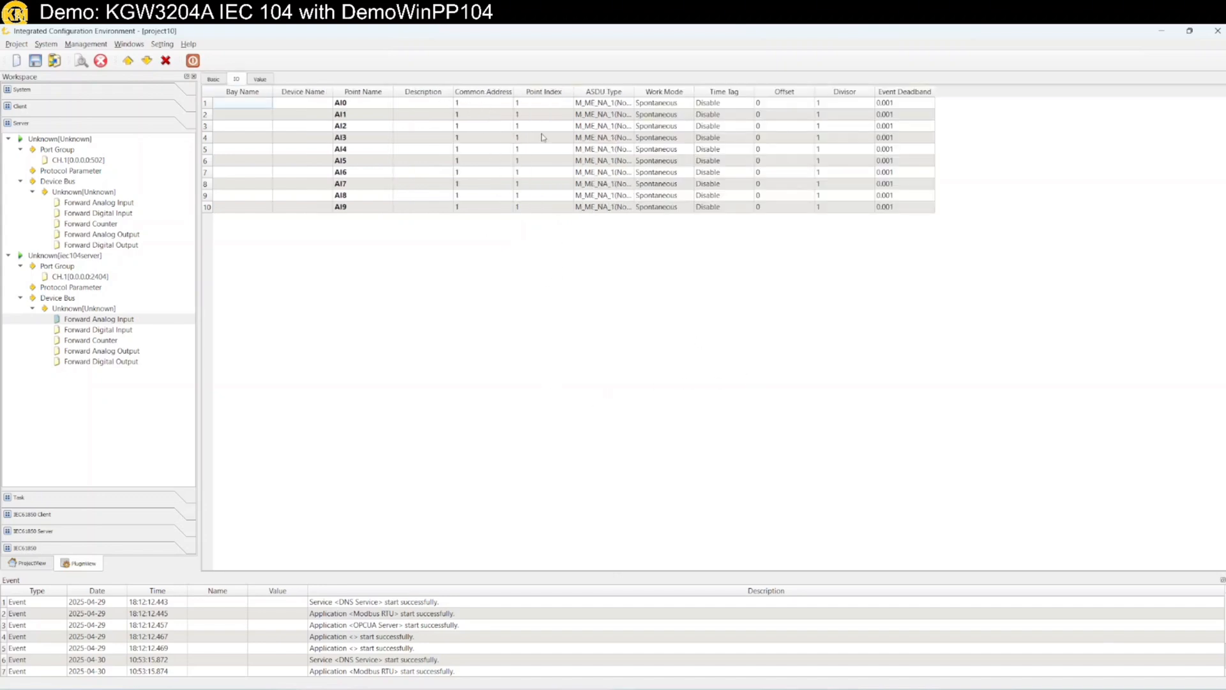
pyautogui.click(536, 105)
pyautogui.keyDown('shift'); pyautogui.click(541, 208); pyautogui.keyUp('shift')
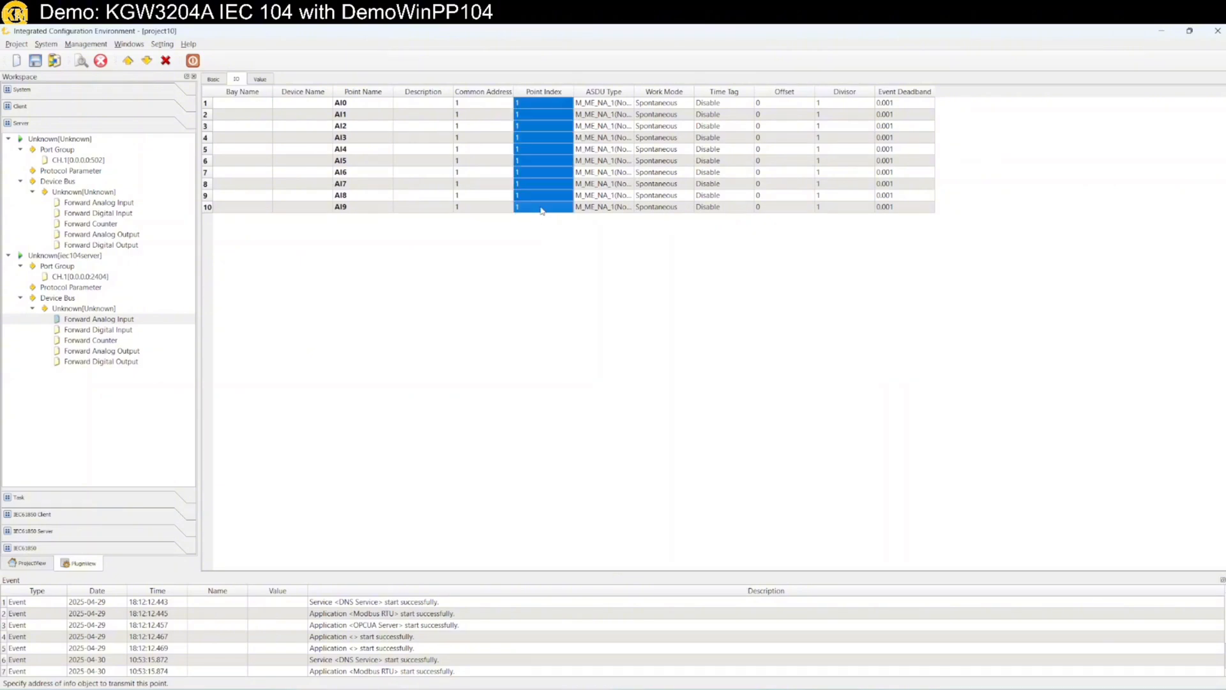
pyautogui.rightClick(541, 210)
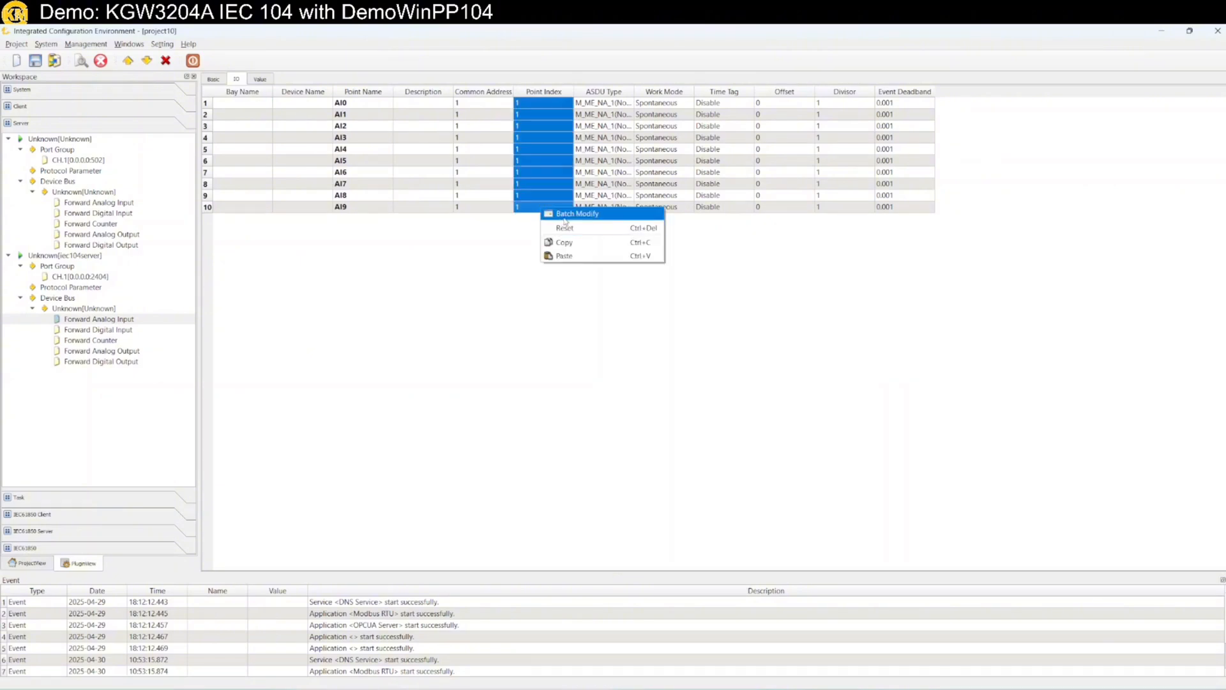
pyautogui.click(565, 215)
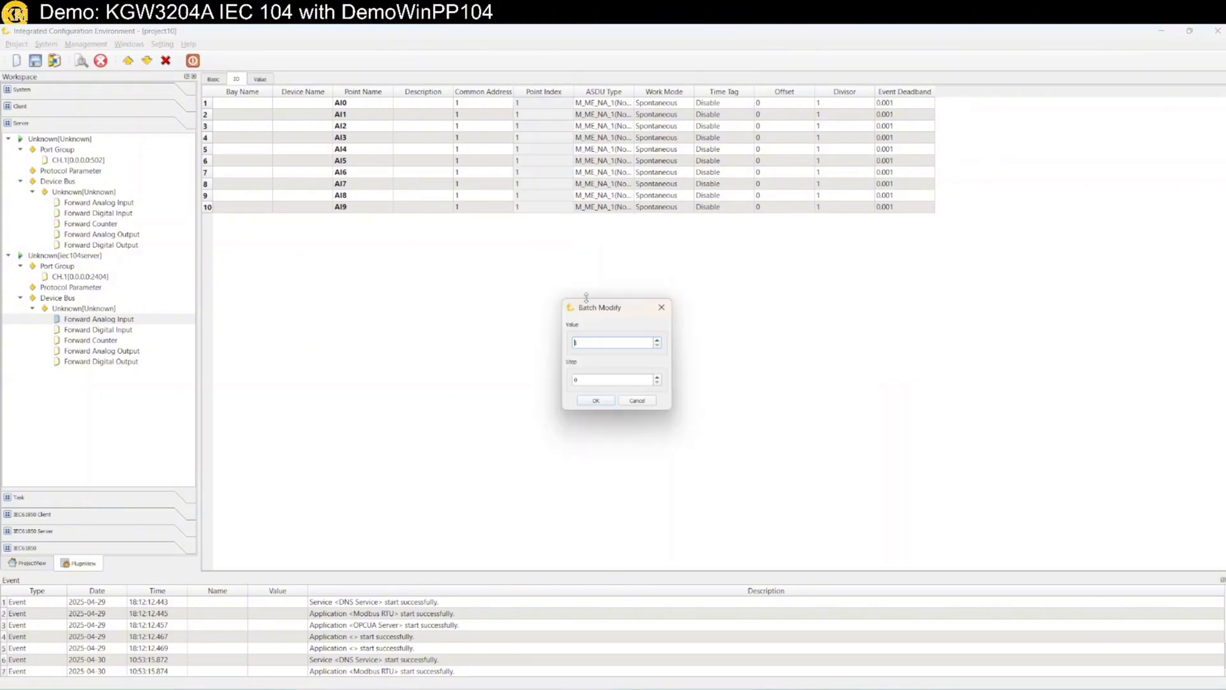
pyautogui.click(592, 381)
pyautogui.press('Return')
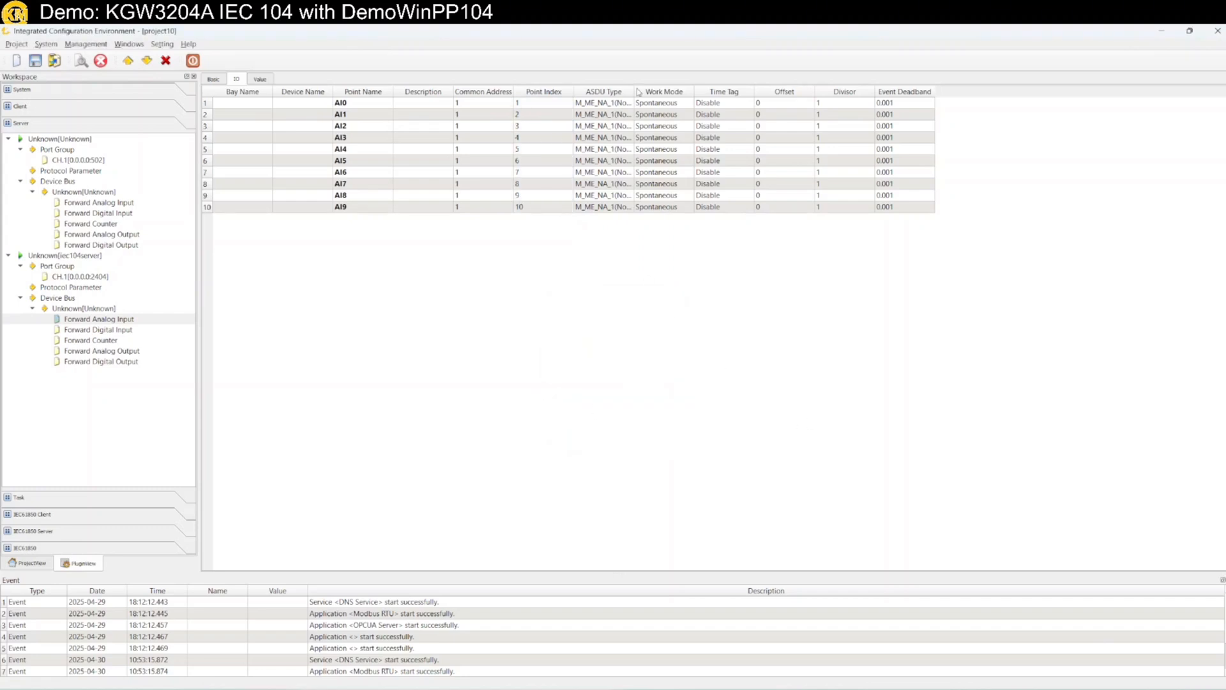
# Batch-set all ten ASDU types to M_ME_NC_1 (Short Floating Value)
pyautogui.moveTo(633, 94); pyautogui.dragTo(729, 95)
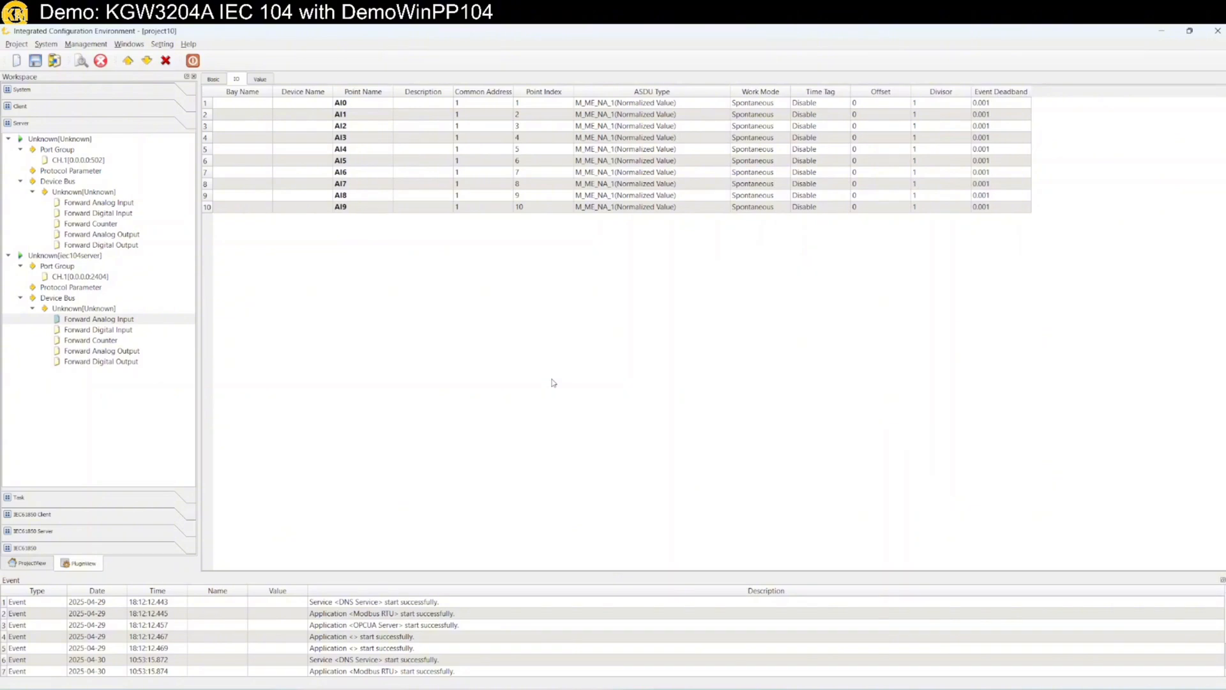
pyautogui.click(656, 105)
pyautogui.keyDown('shift'); pyautogui.click(662, 207); pyautogui.keyUp('shift')
pyautogui.rightClick(662, 210)
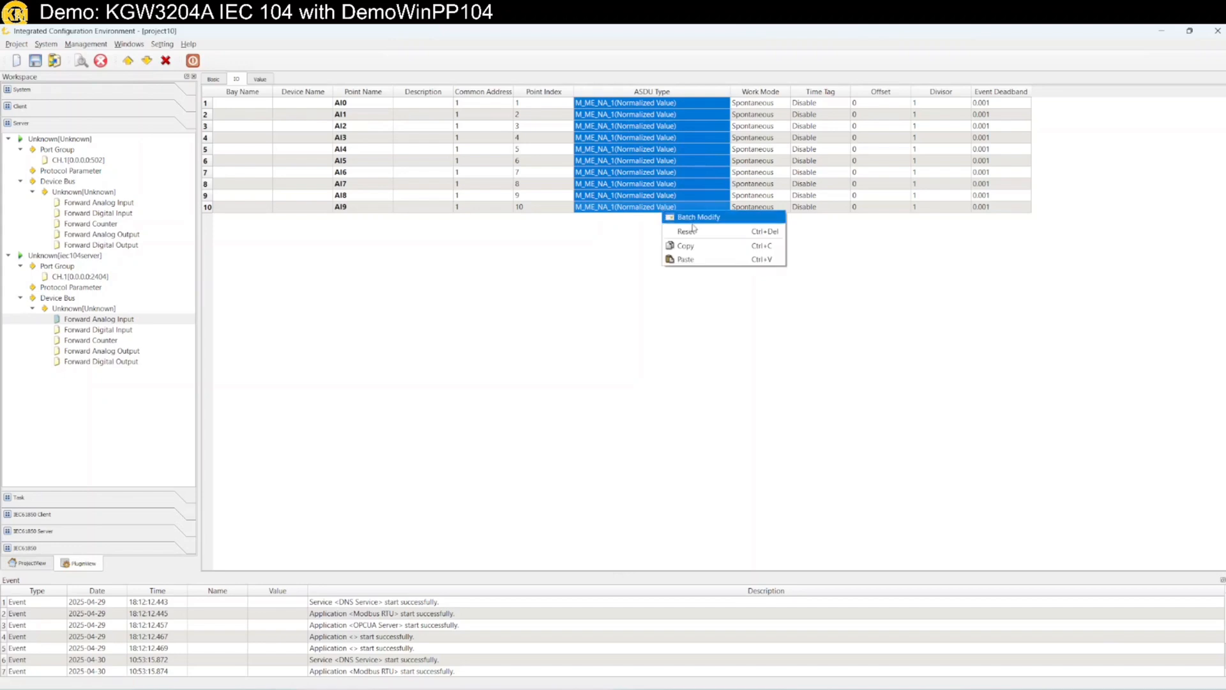
pyautogui.click(694, 222)
pyautogui.click(622, 361)
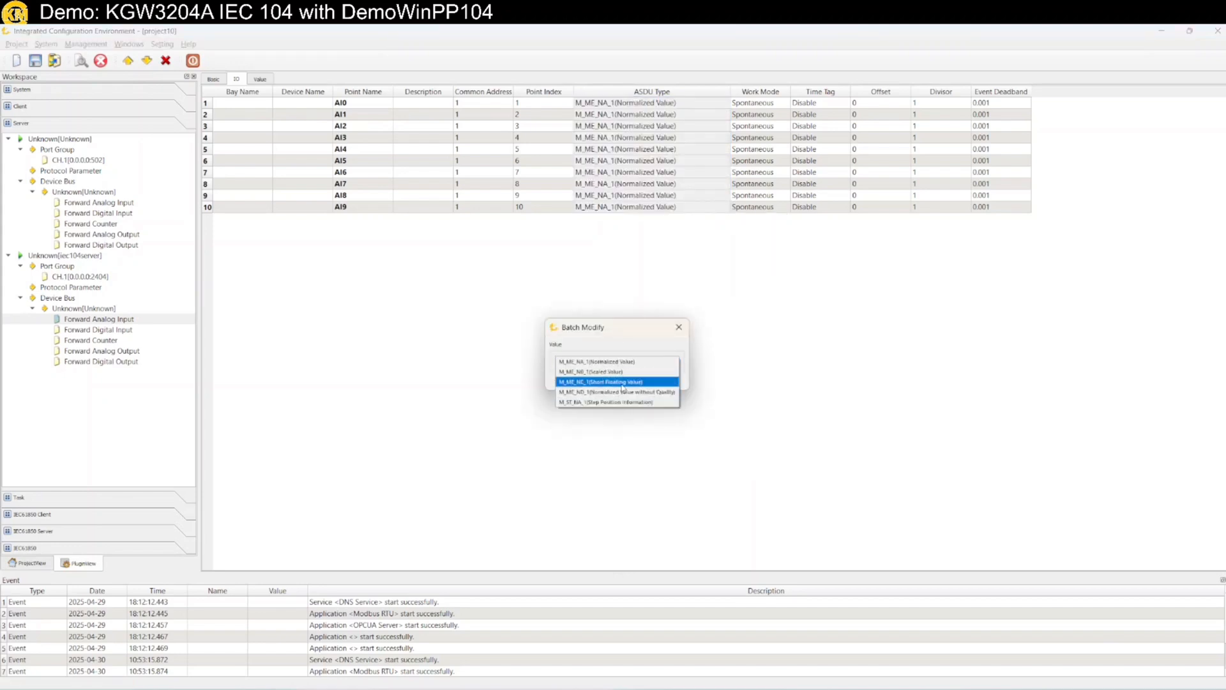
pyautogui.click(623, 382)
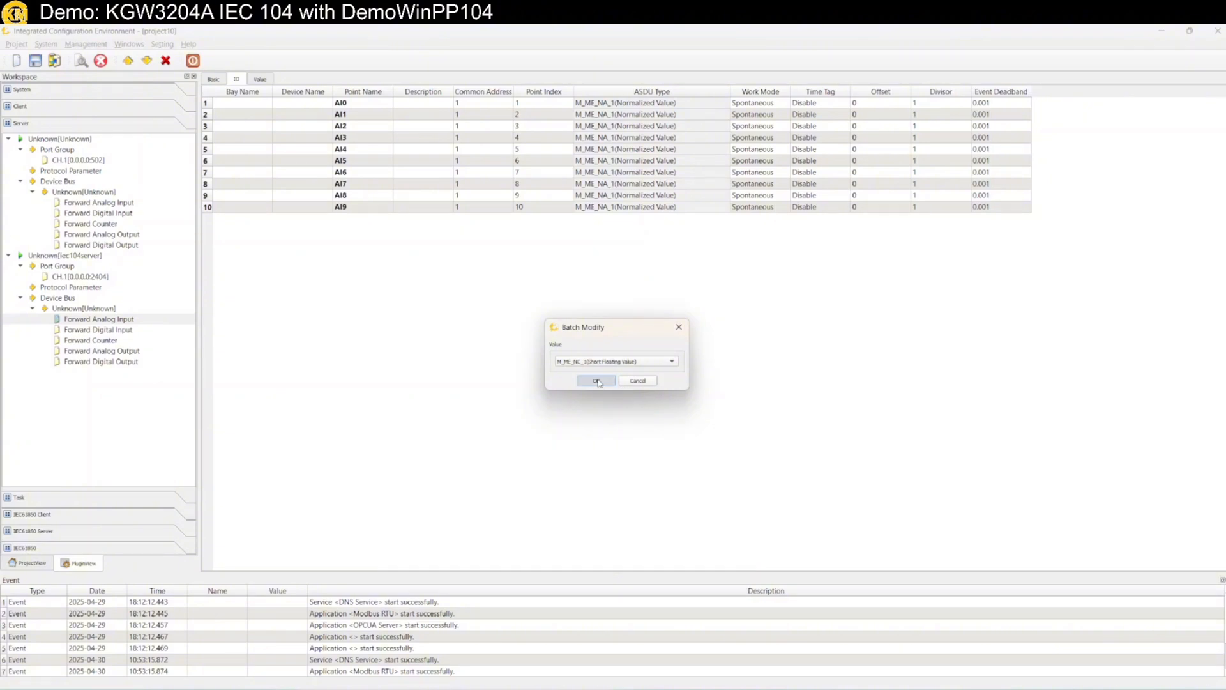
pyautogui.click(596, 381)
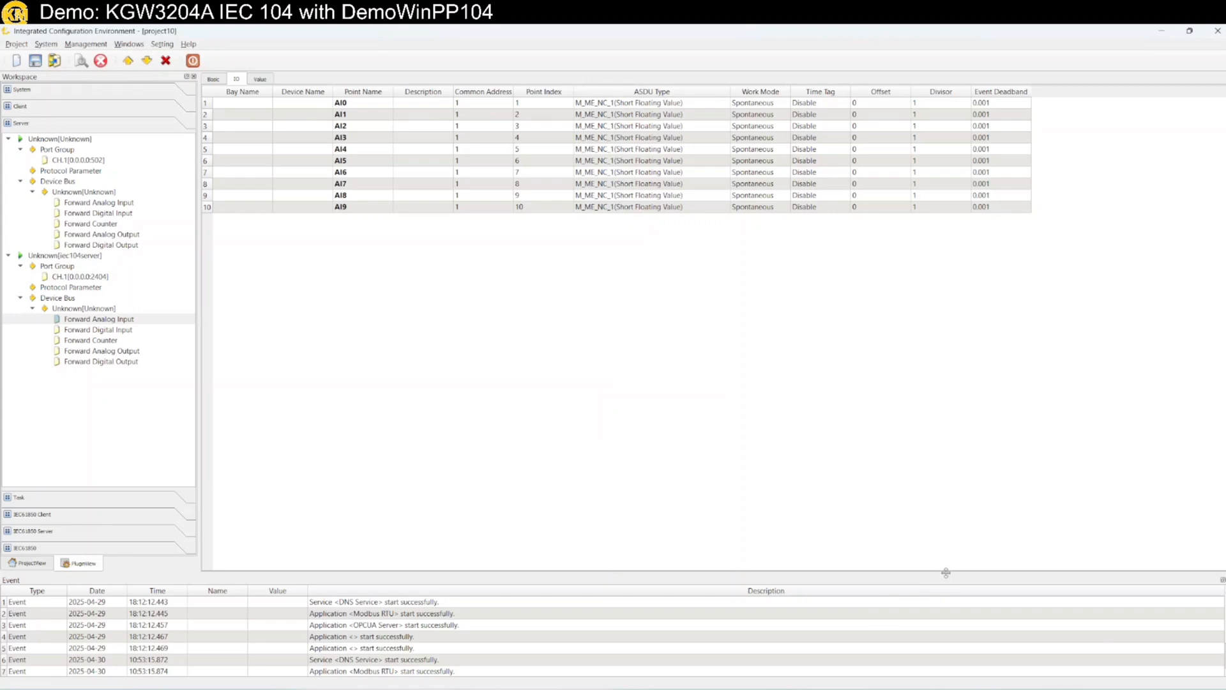
# Save the project and download project10 to the gateway, overwriting its existing project10 directory
pyautogui.click(37, 62)
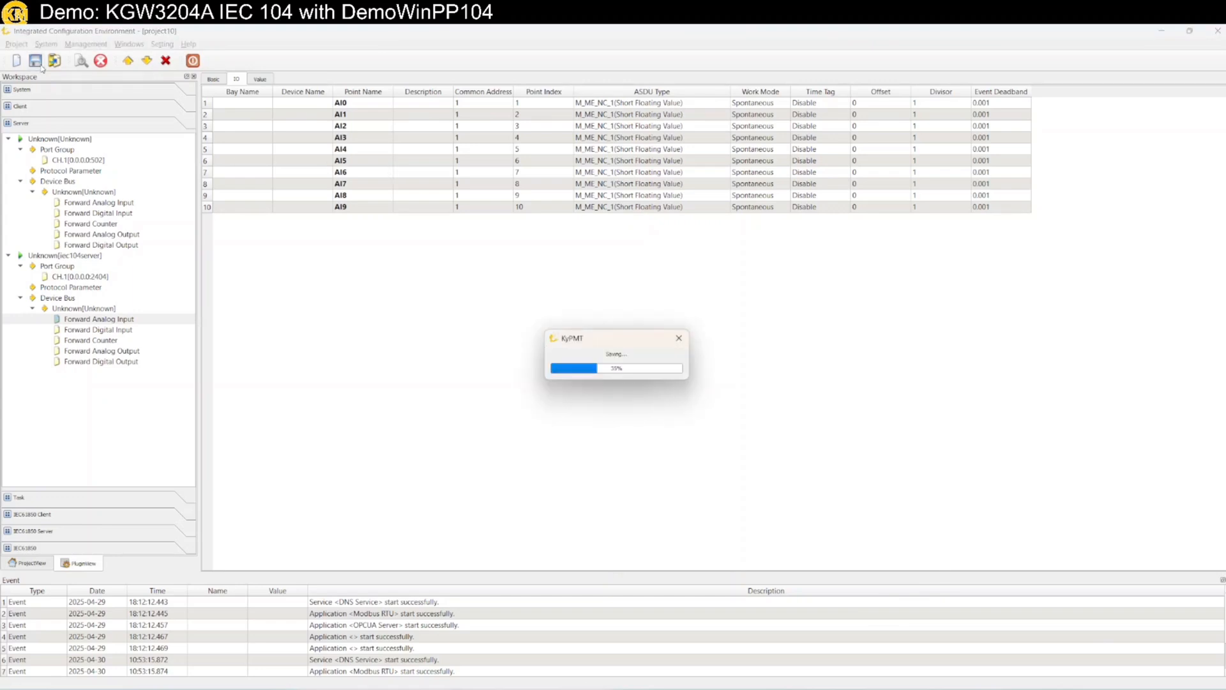
pyautogui.click(151, 62)
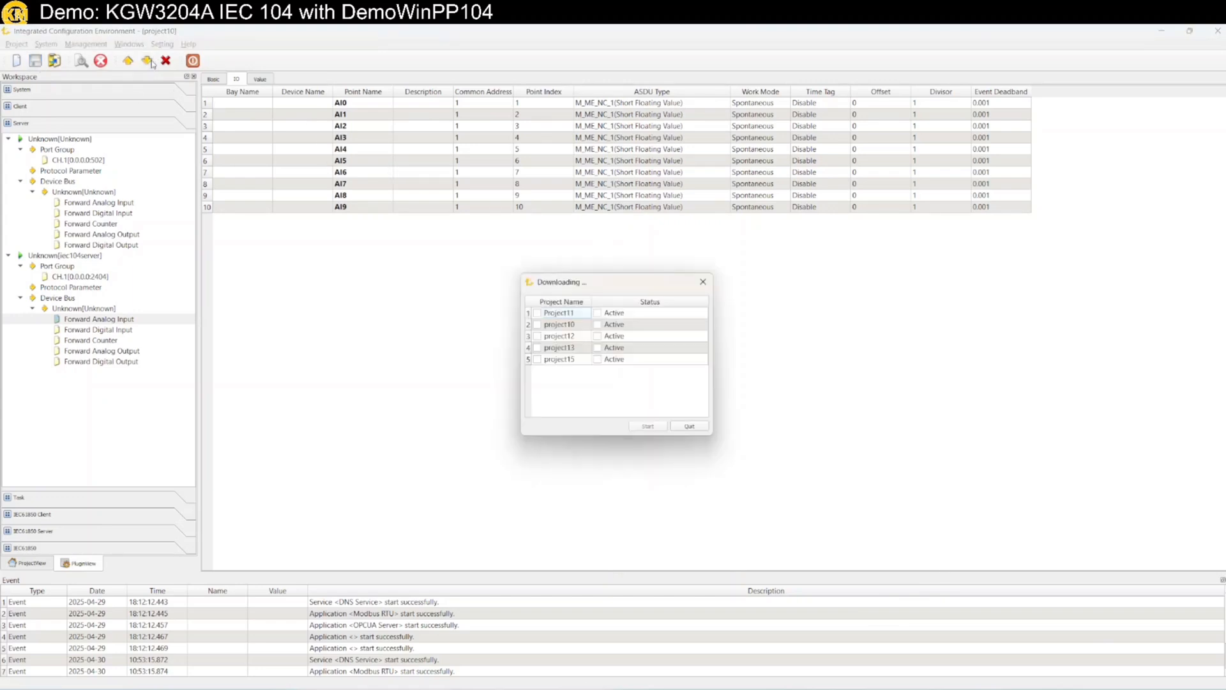
pyautogui.click(538, 325)
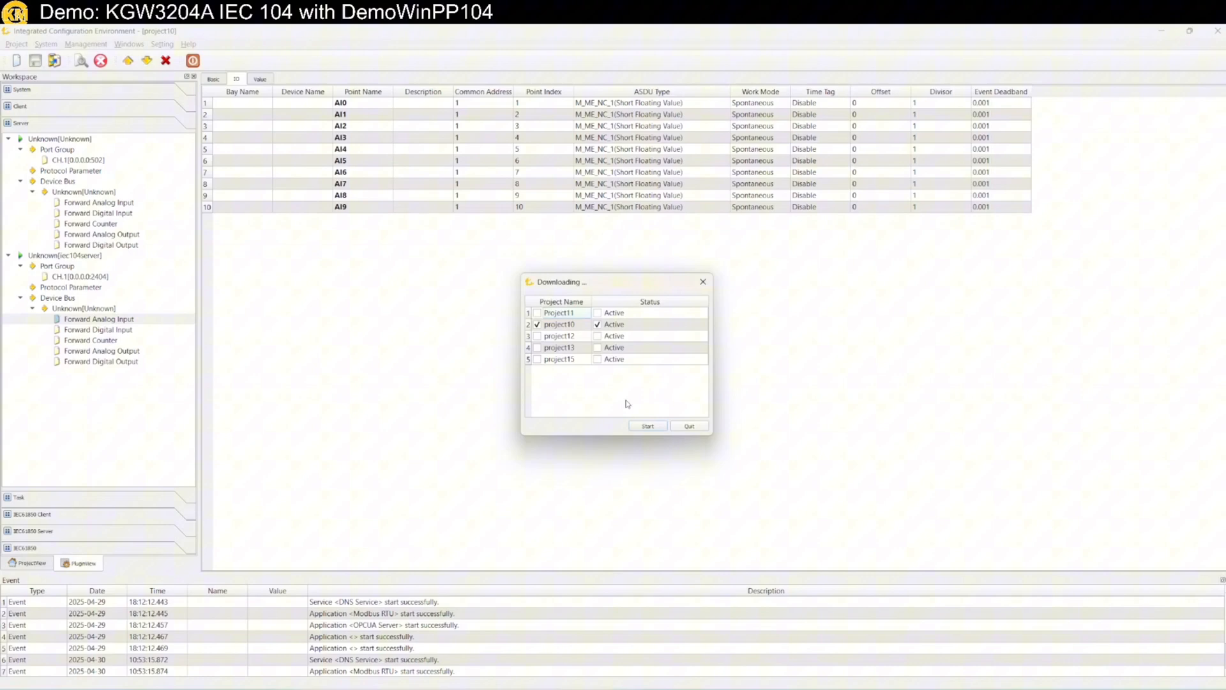
pyautogui.click(648, 427)
pyautogui.click(595, 386)
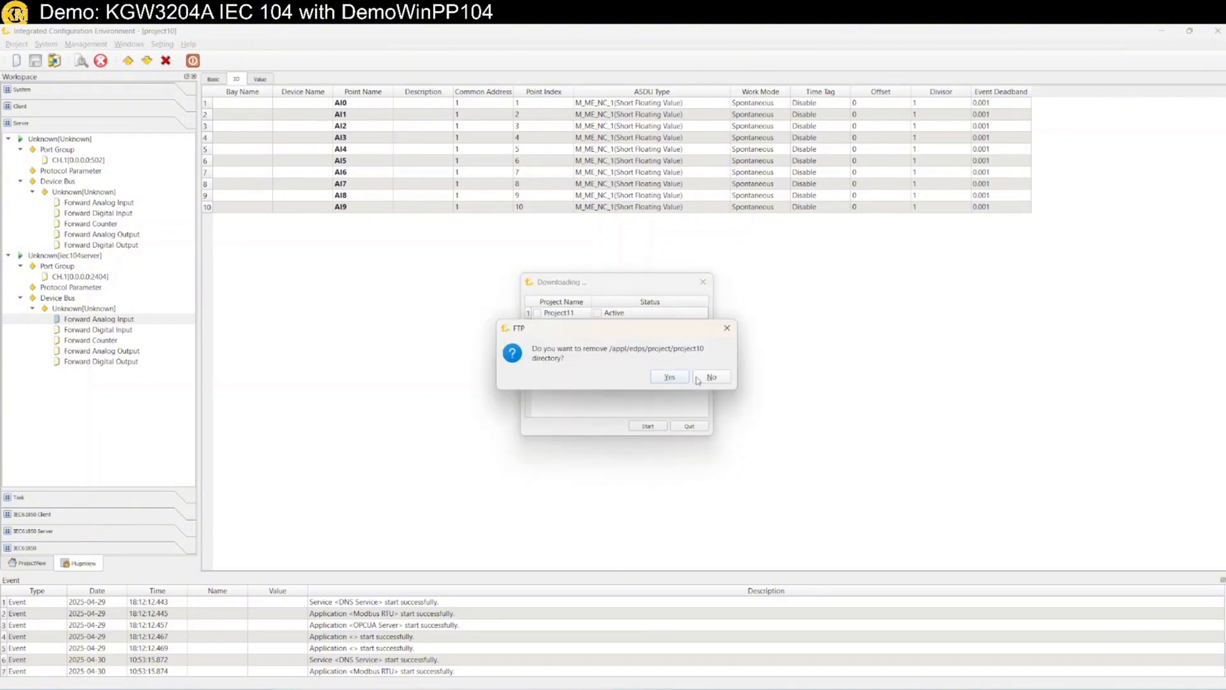
pyautogui.click(672, 380)
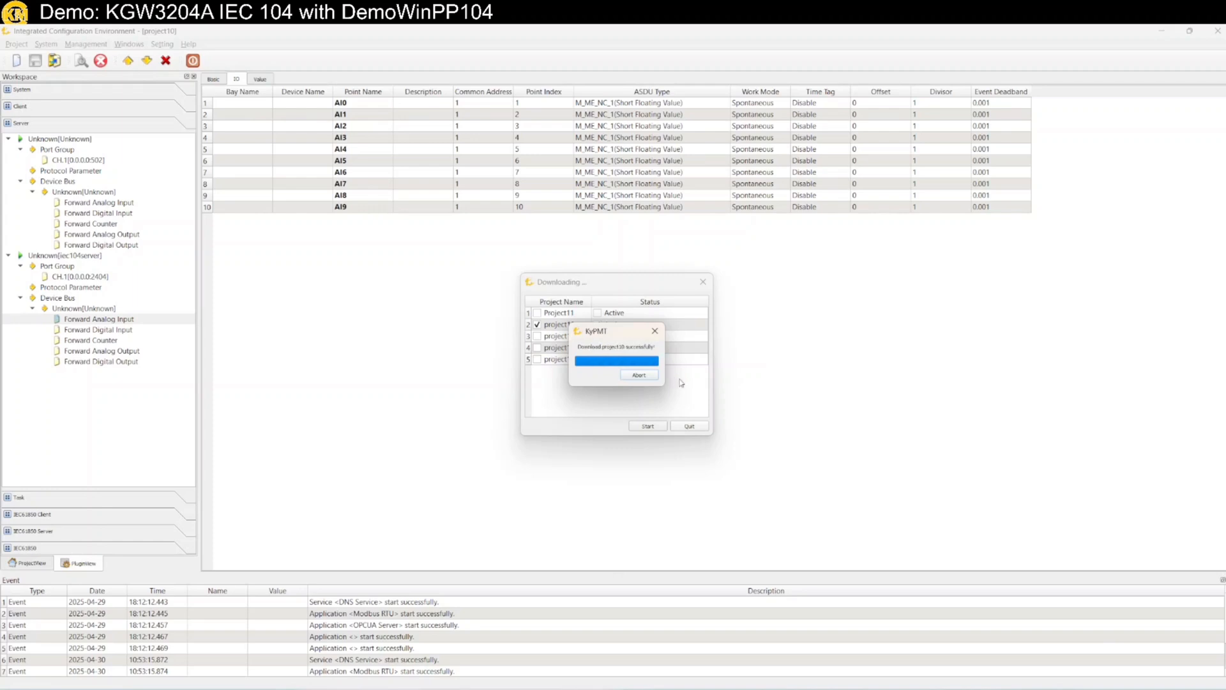
pyautogui.hotkey('alt', 'Tab')
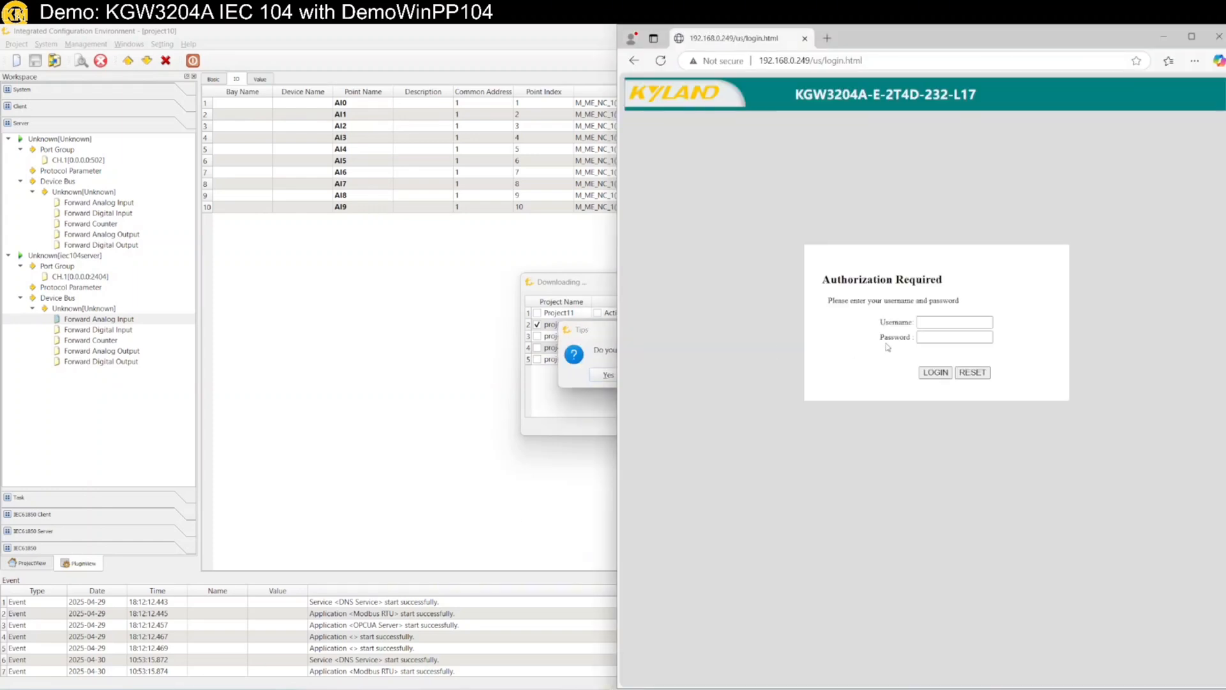
# Log in to the gateway web interface as admin with the account password
pyautogui.click(934, 324)
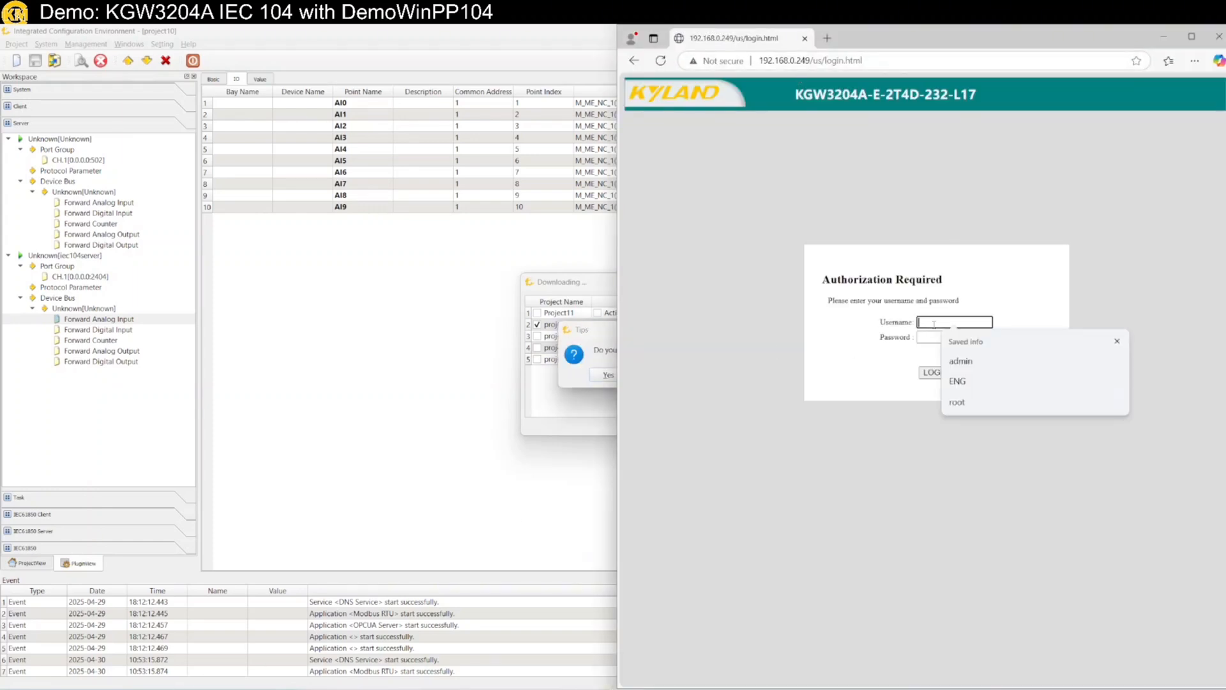
pyautogui.write('admin')
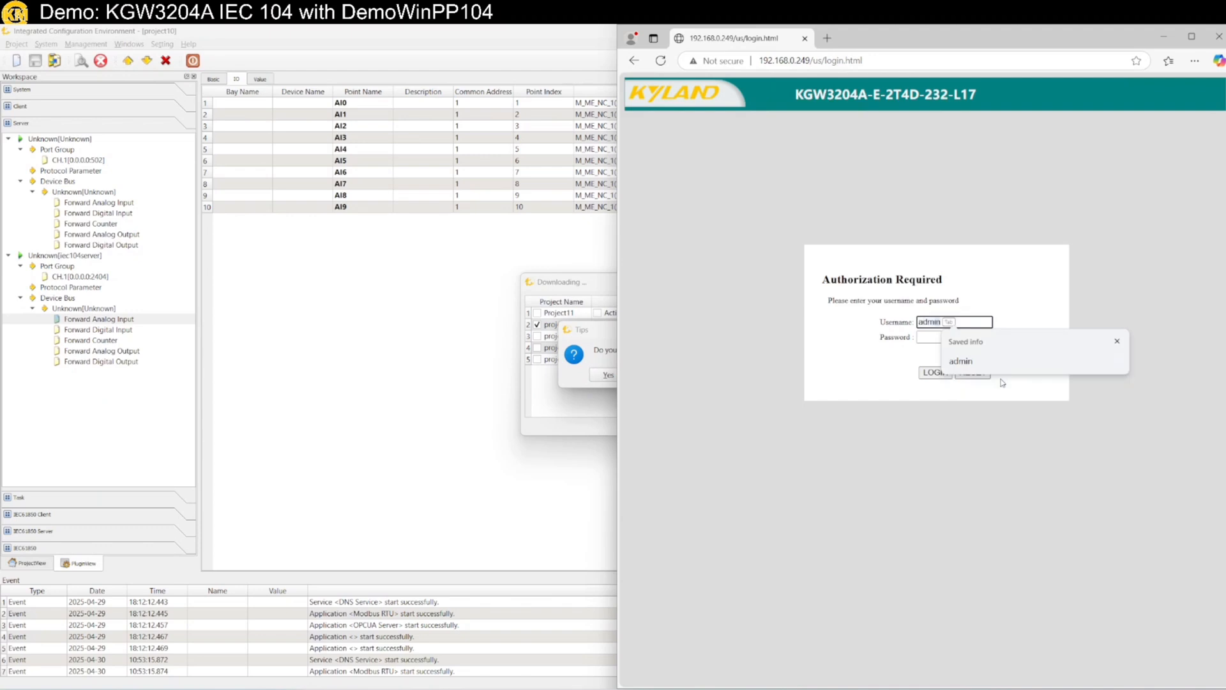
pyautogui.press('Tab')
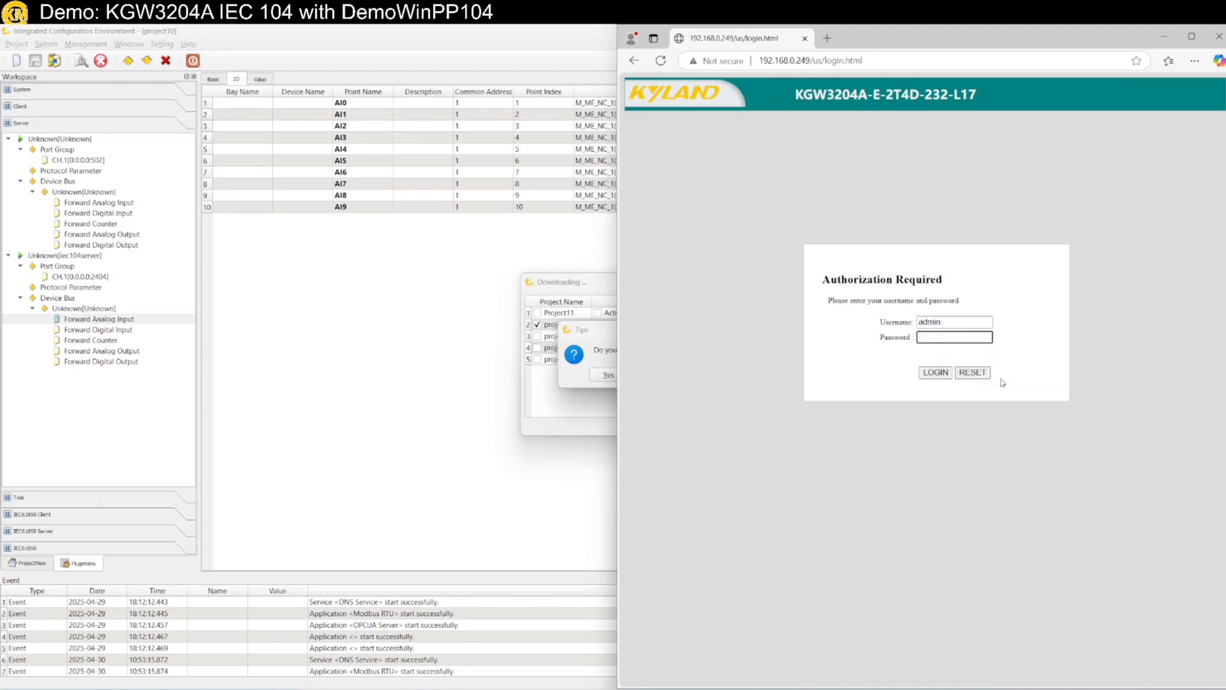
pyautogui.write('123•••••••••')
pyautogui.press('Return')
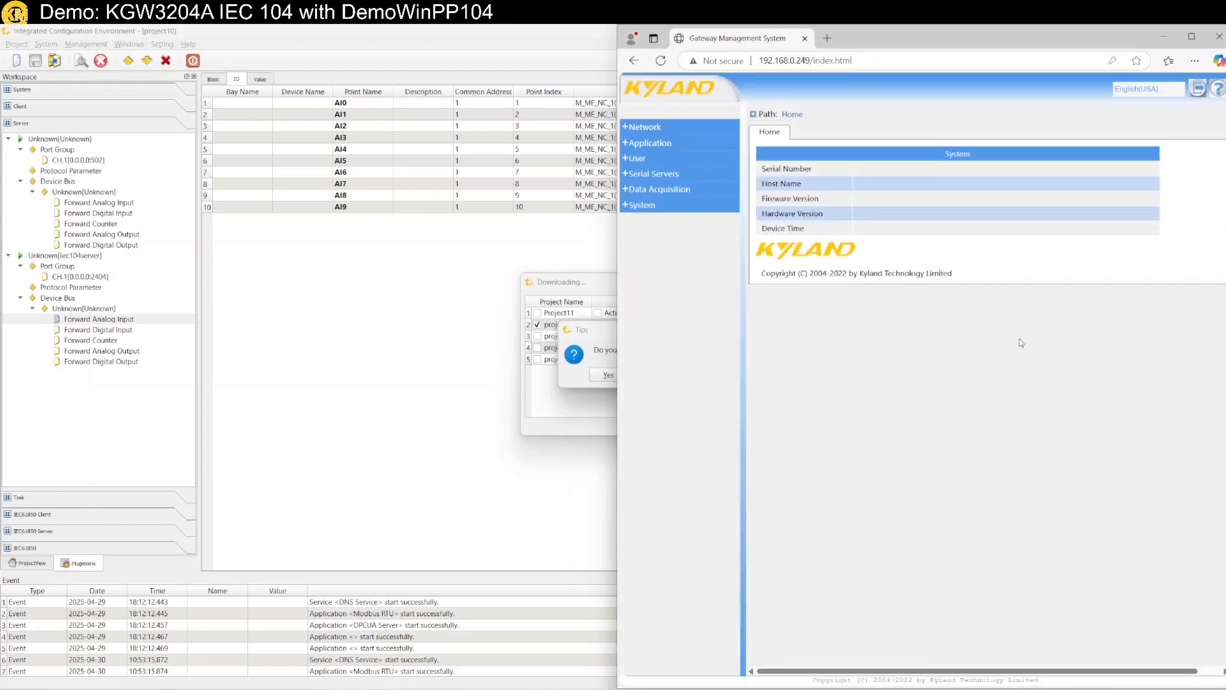
# Go to Data Acquisition > Protocol Config OverView and show the protocol project list
pyautogui.click(658, 189)
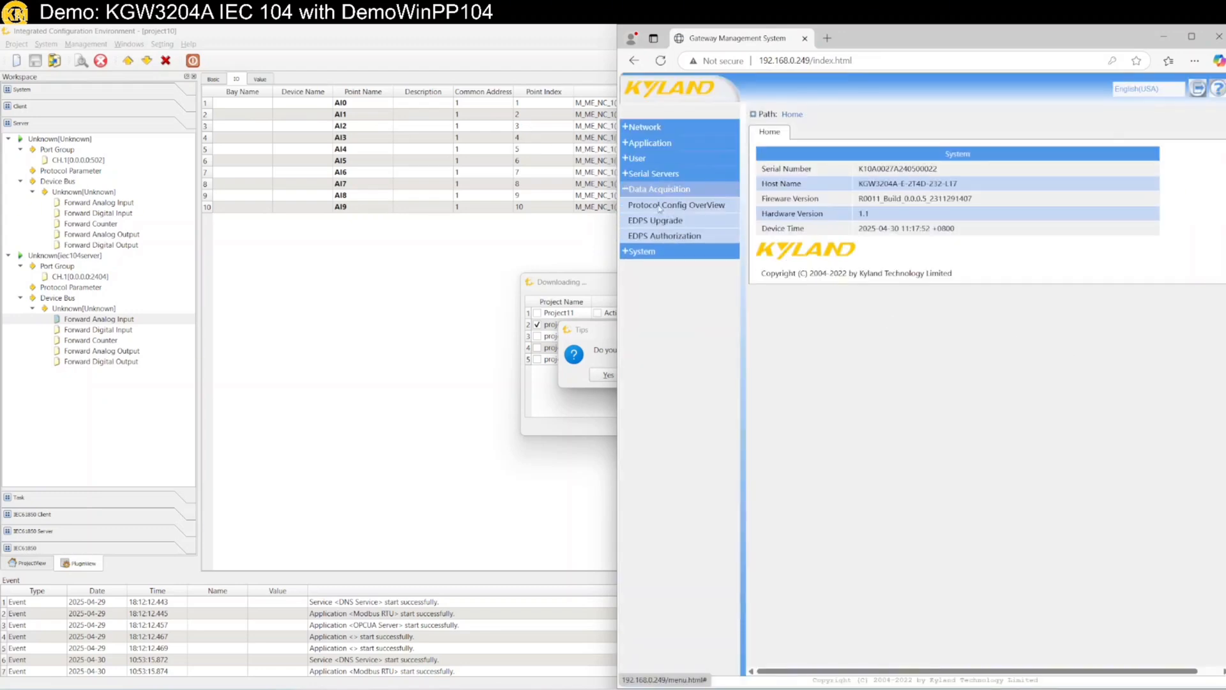
pyautogui.click(660, 206)
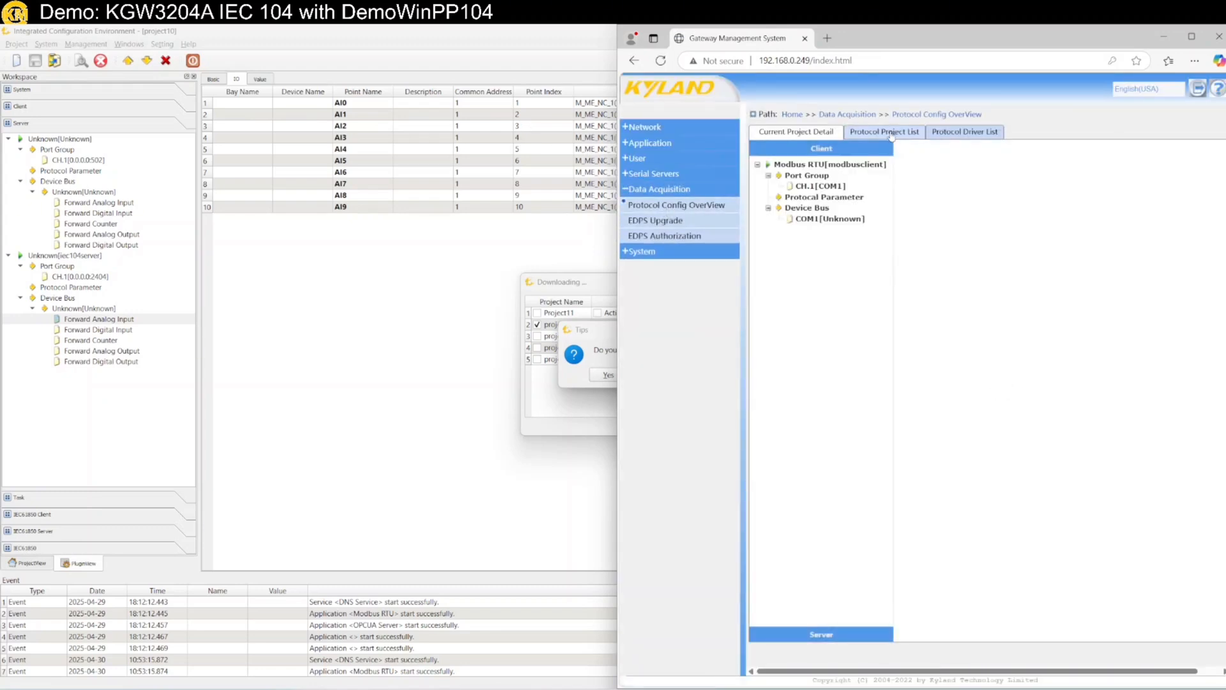
pyautogui.click(892, 132)
# Start project10 on the gateway, then acknowledge the dropped connection and decline a reboot
pyautogui.click(894, 211)
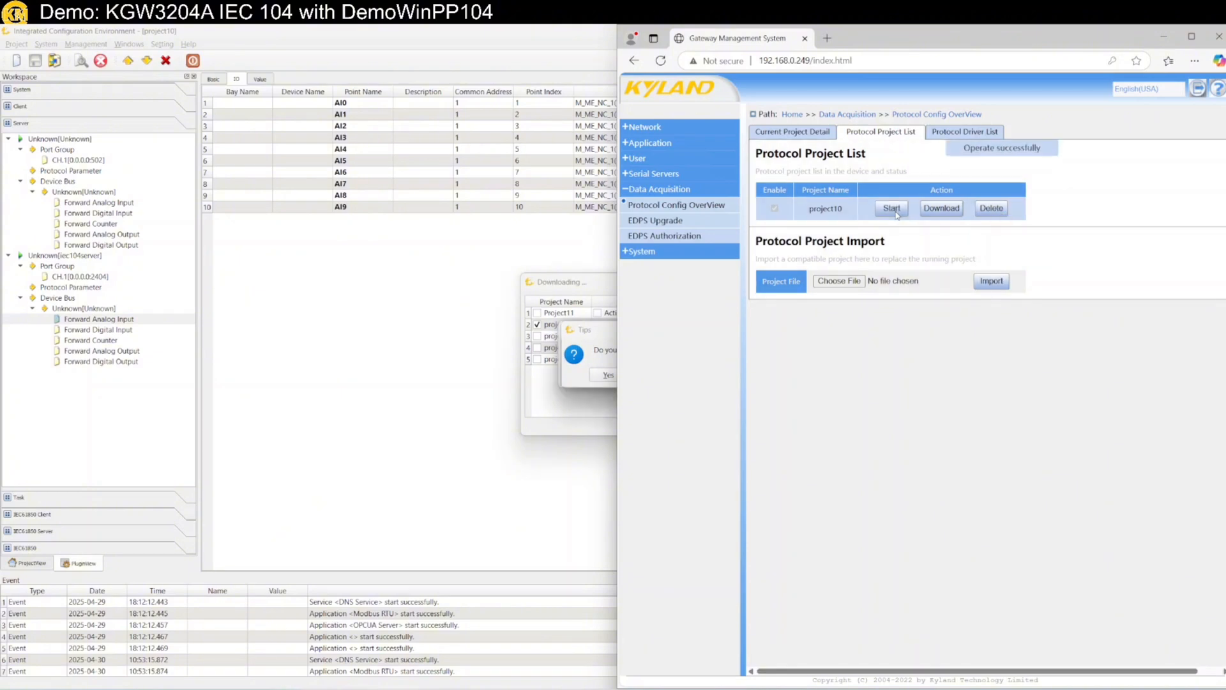
pyautogui.click(458, 393)
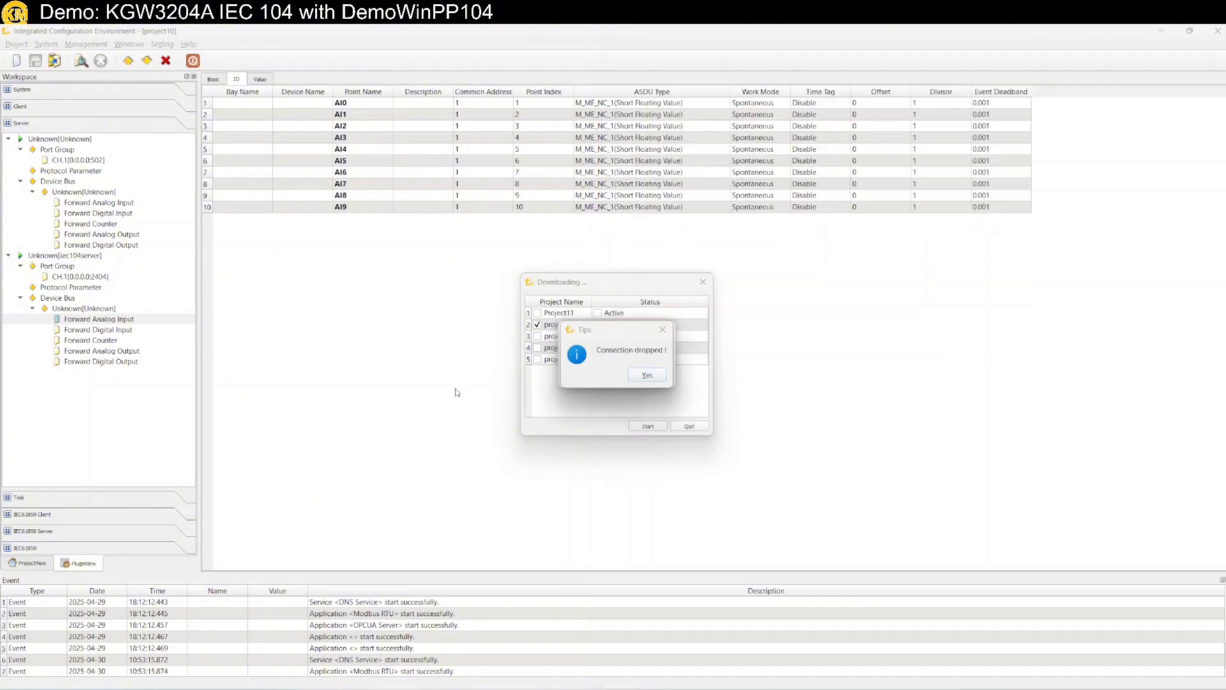
pyautogui.click(646, 376)
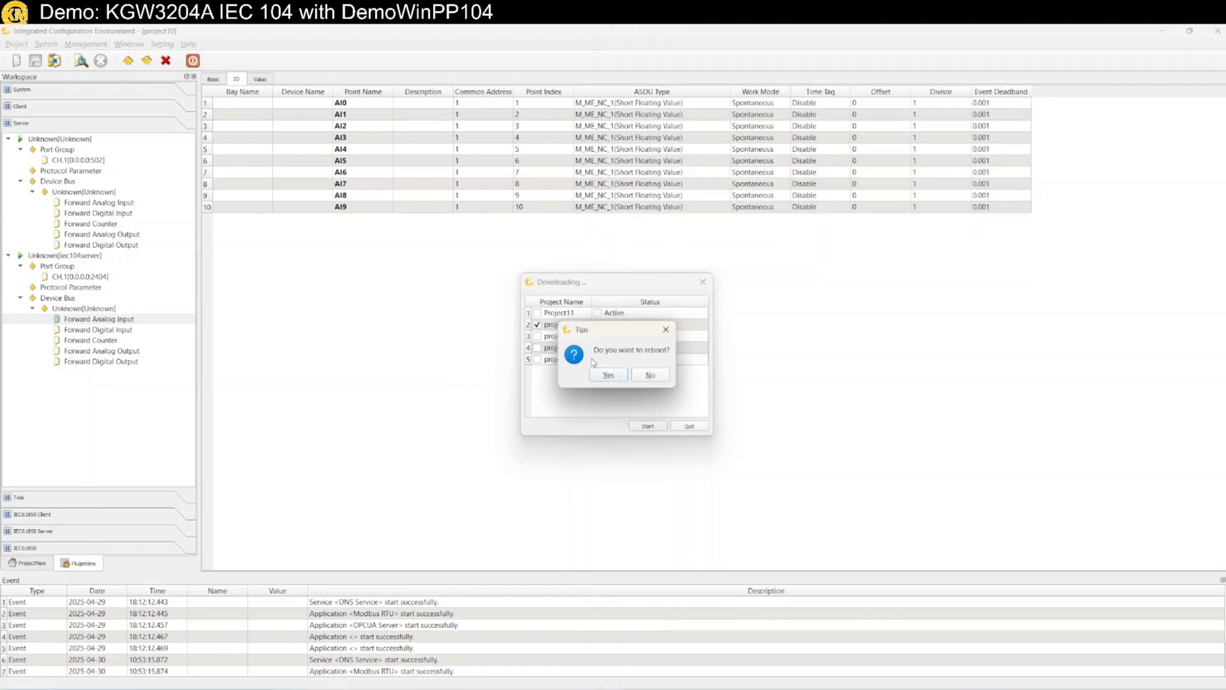
pyautogui.click(650, 376)
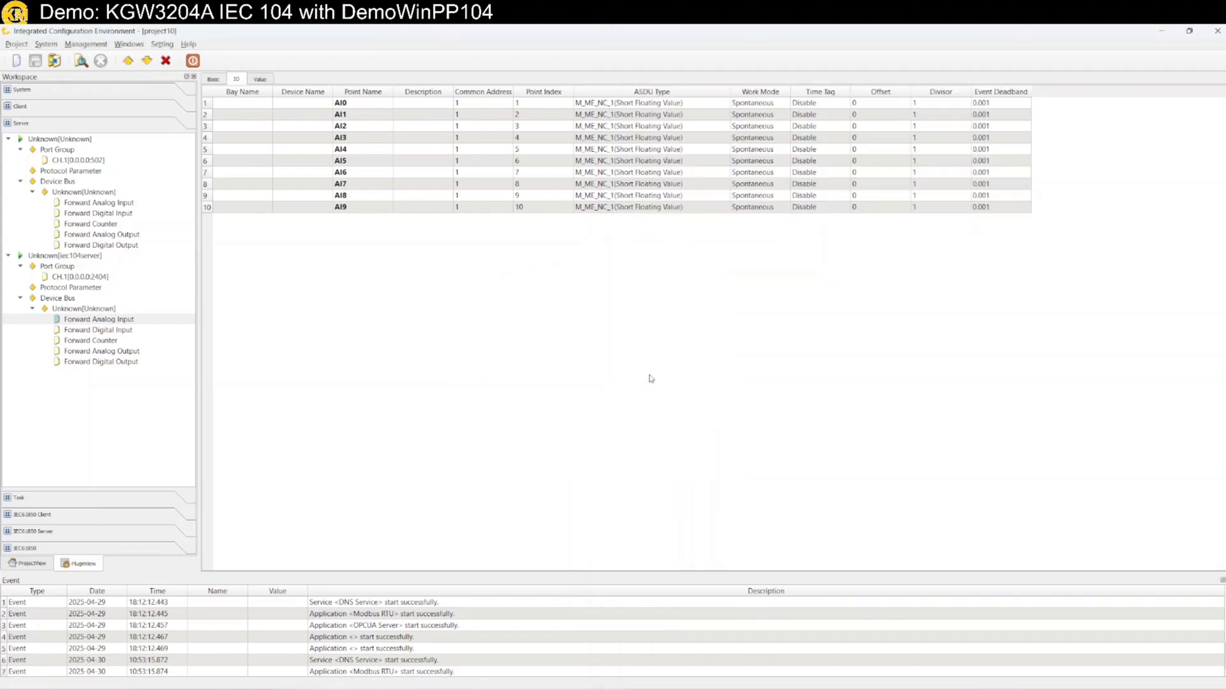
# Dismiss Modbus Poll's closed-connection warning, reposition the traffic log, and window the remote session
pyautogui.moveTo(881, 28); pyautogui.dragTo(897, 236)
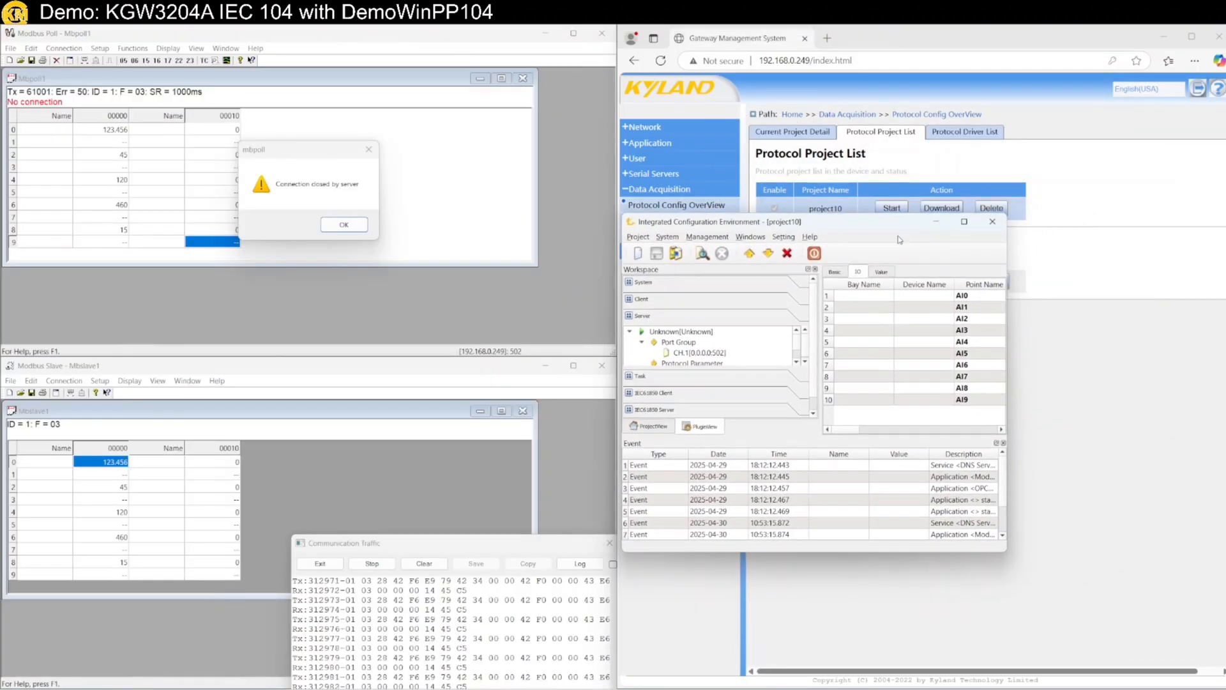
pyautogui.click(344, 224)
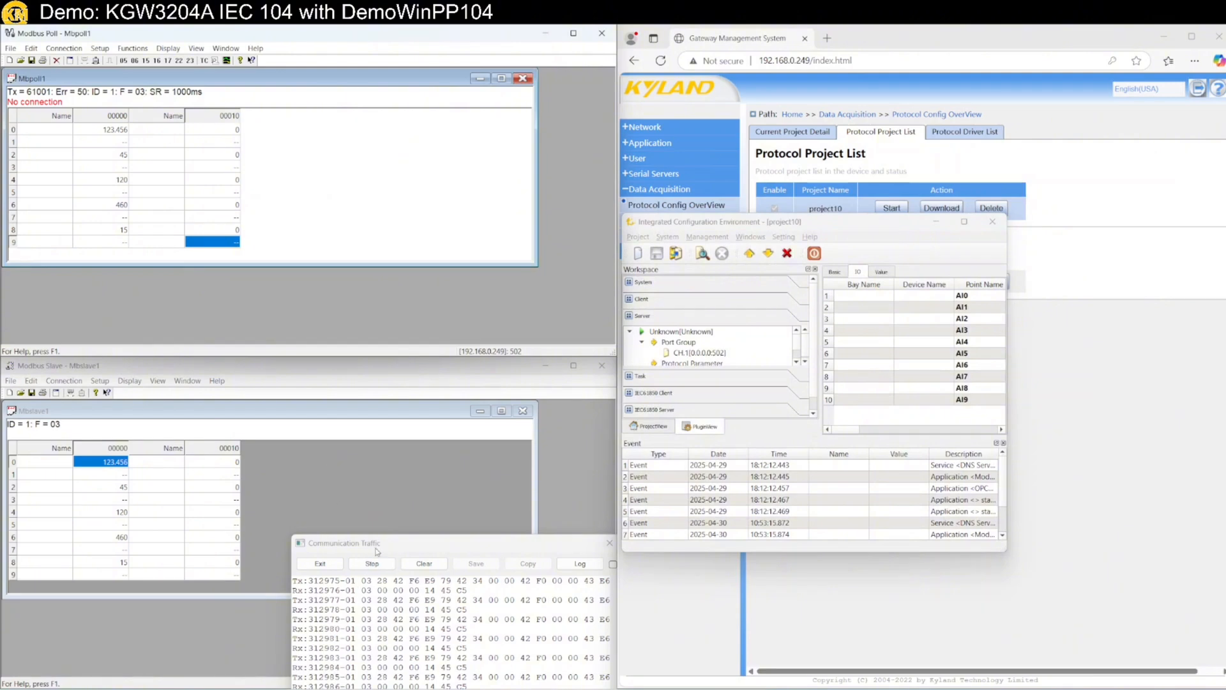
pyautogui.moveTo(377, 551); pyautogui.dragTo(309, 456)
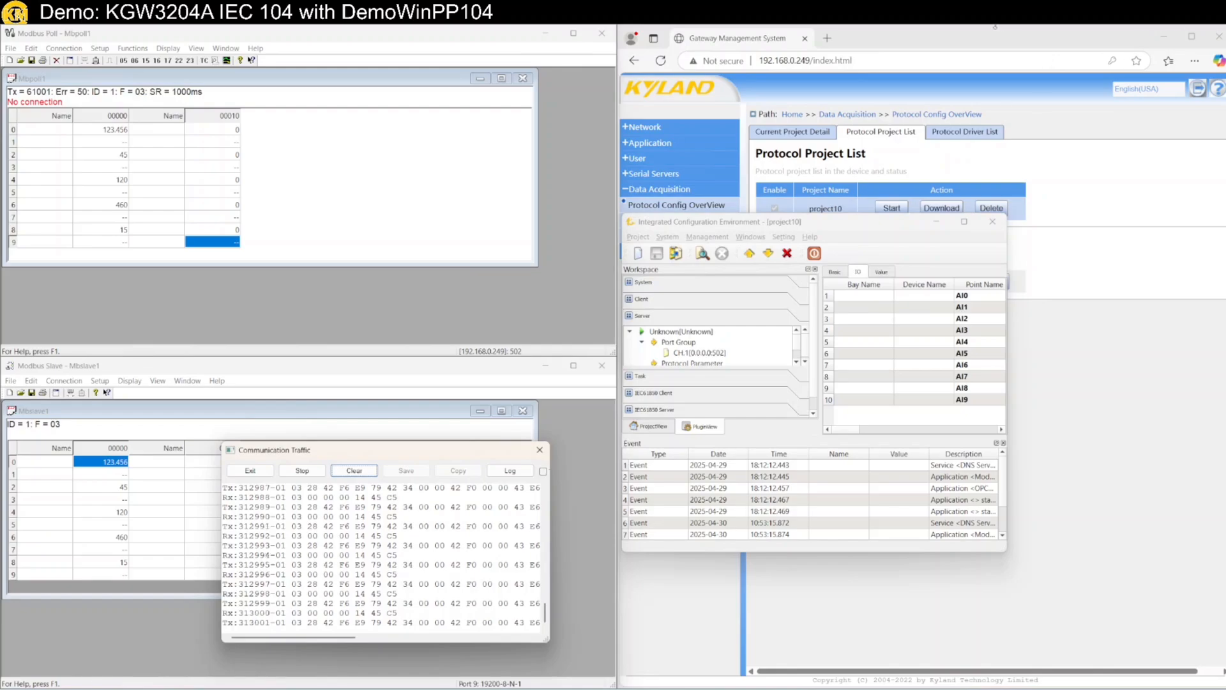
pyautogui.click(978, 33)
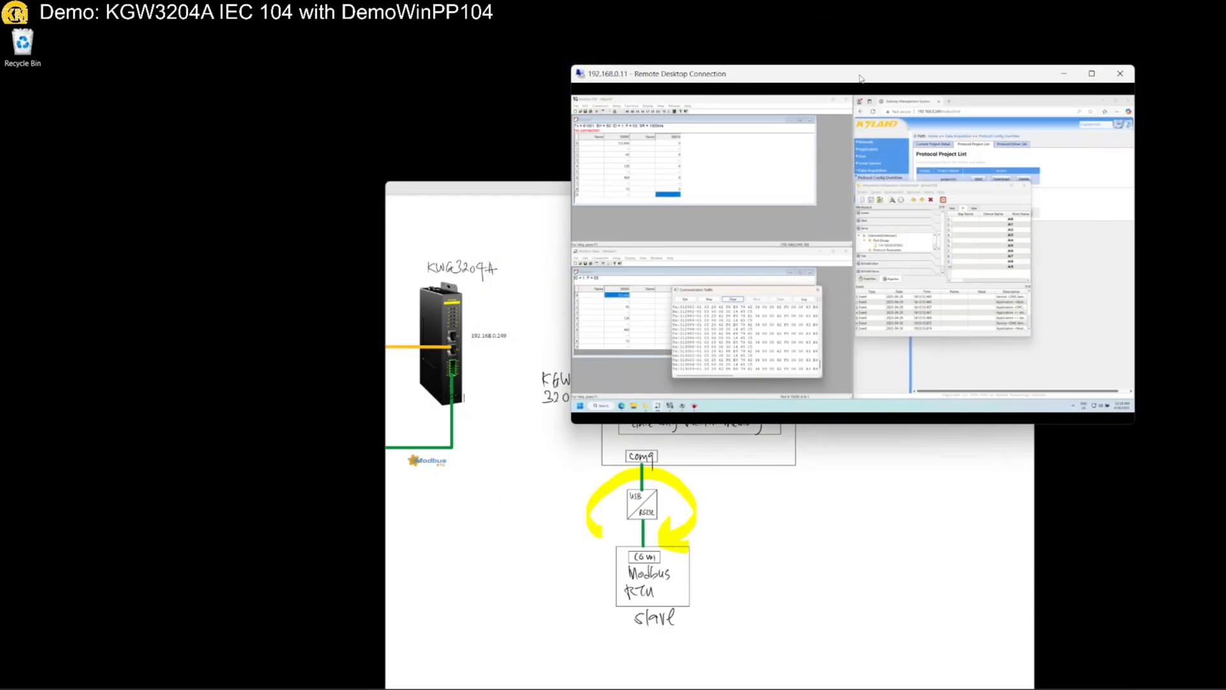
# Review the Modbus Poll–gateway–DemoWinPP104–RTU slave diagram, then maximize the remote session again
pyautogui.click(439, 504)
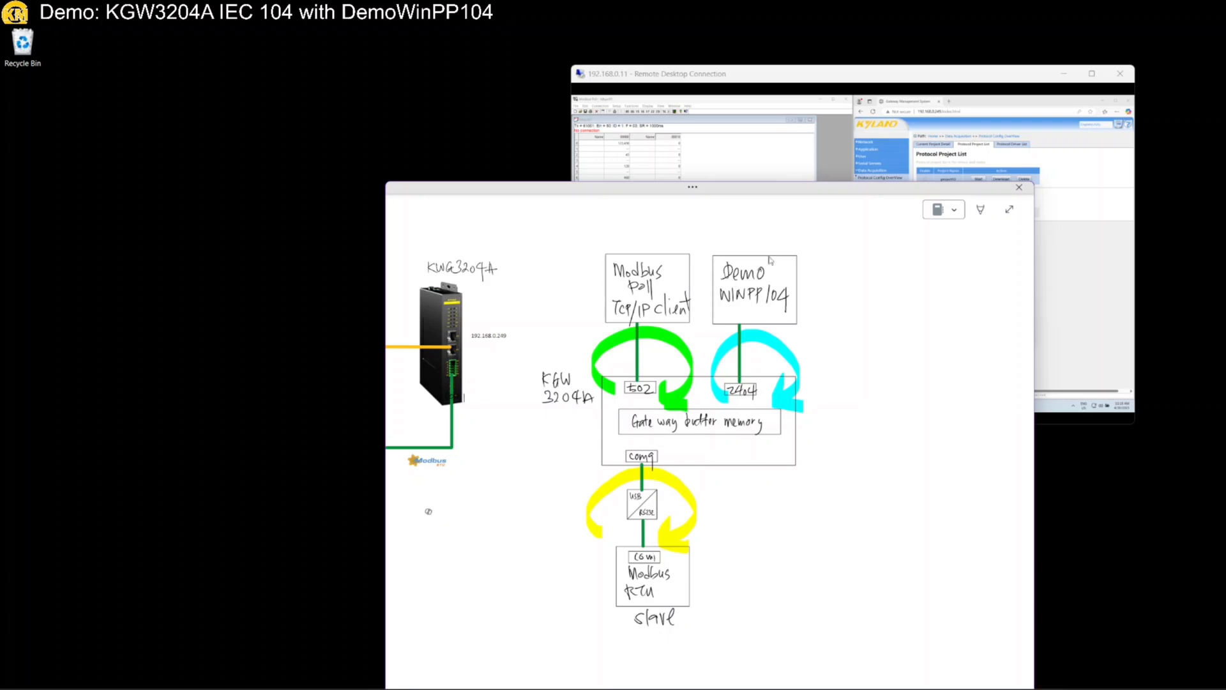
pyautogui.doubleClick(743, 74)
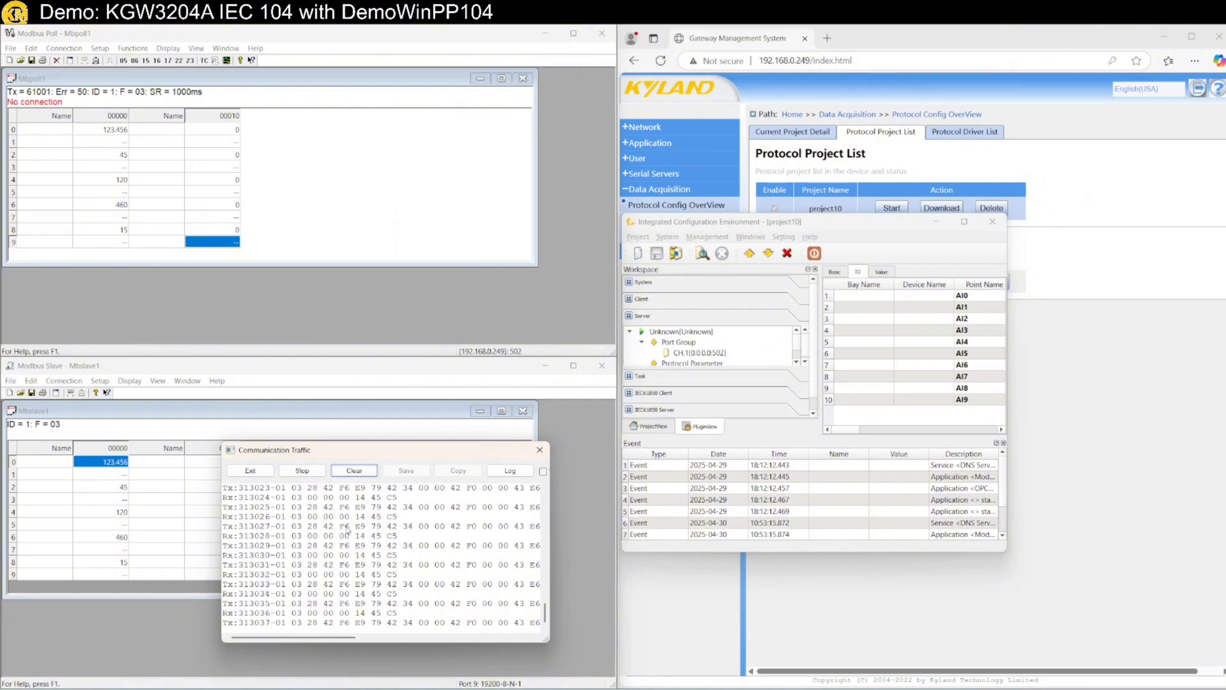
# Reconnect Modbus Poll to the gateway through Connection > Connect
pyautogui.click(64, 50)
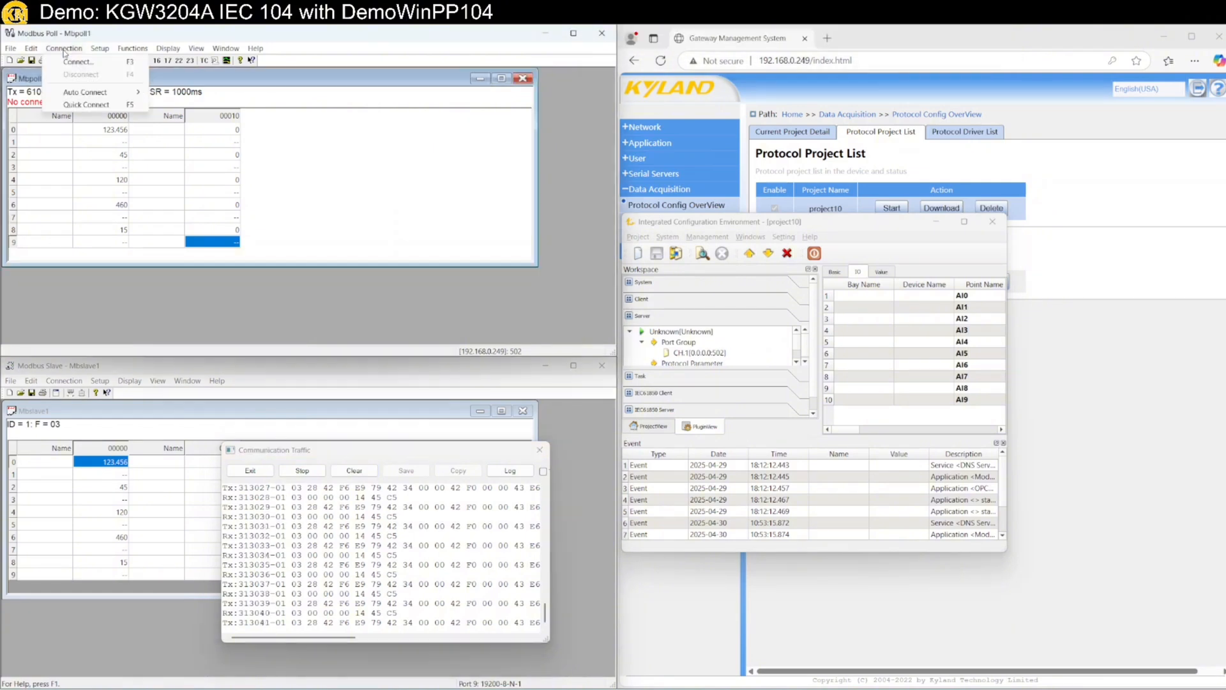
pyautogui.click(79, 64)
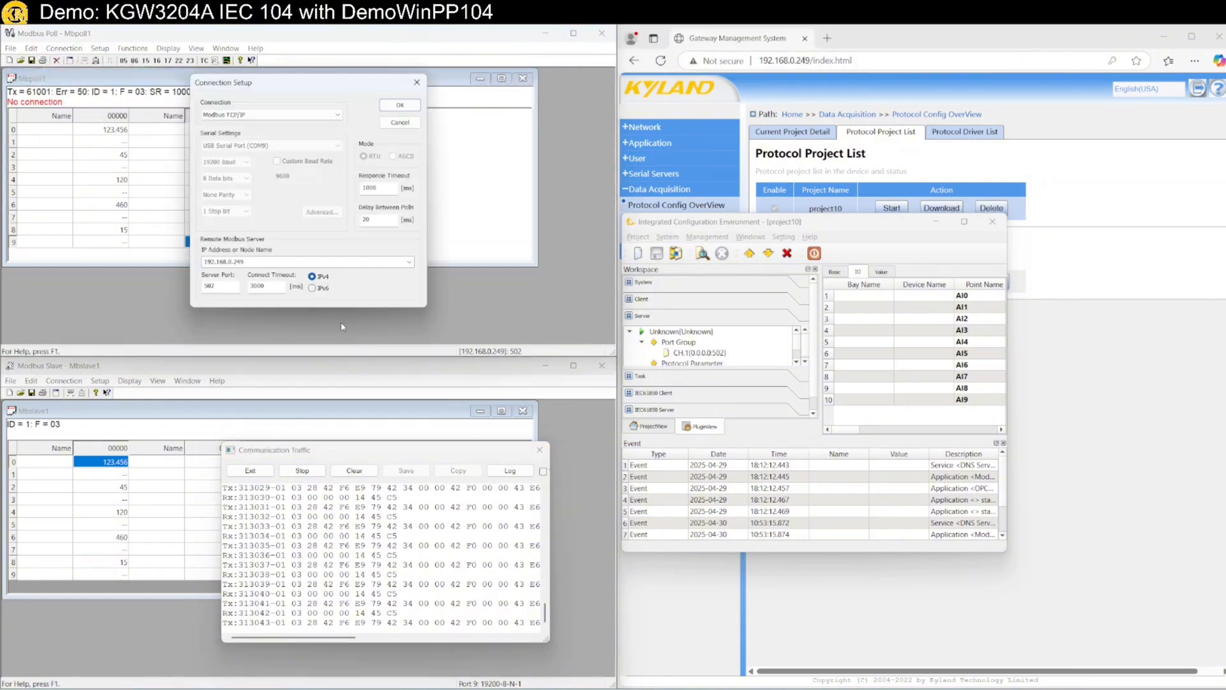
pyautogui.click(399, 104)
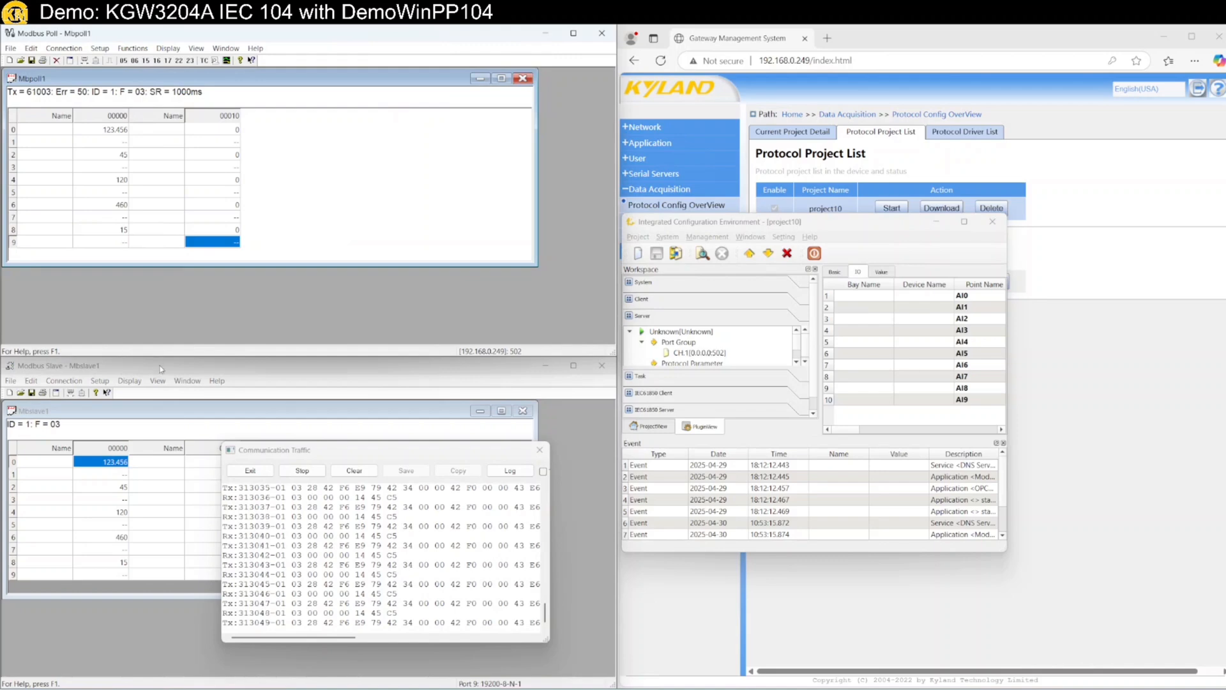
# Set Modbus Slave register 2 from 45 to 654.321
pyautogui.doubleClick(106, 487)
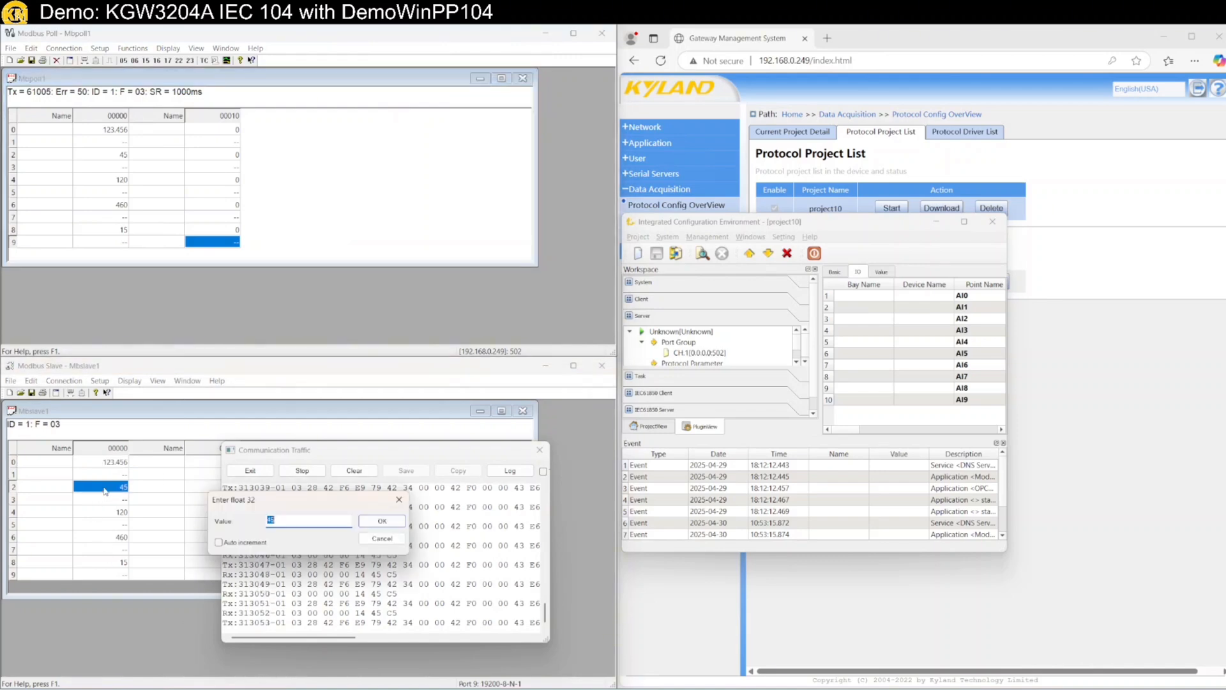
pyautogui.write('654.321')
pyautogui.press('Return')
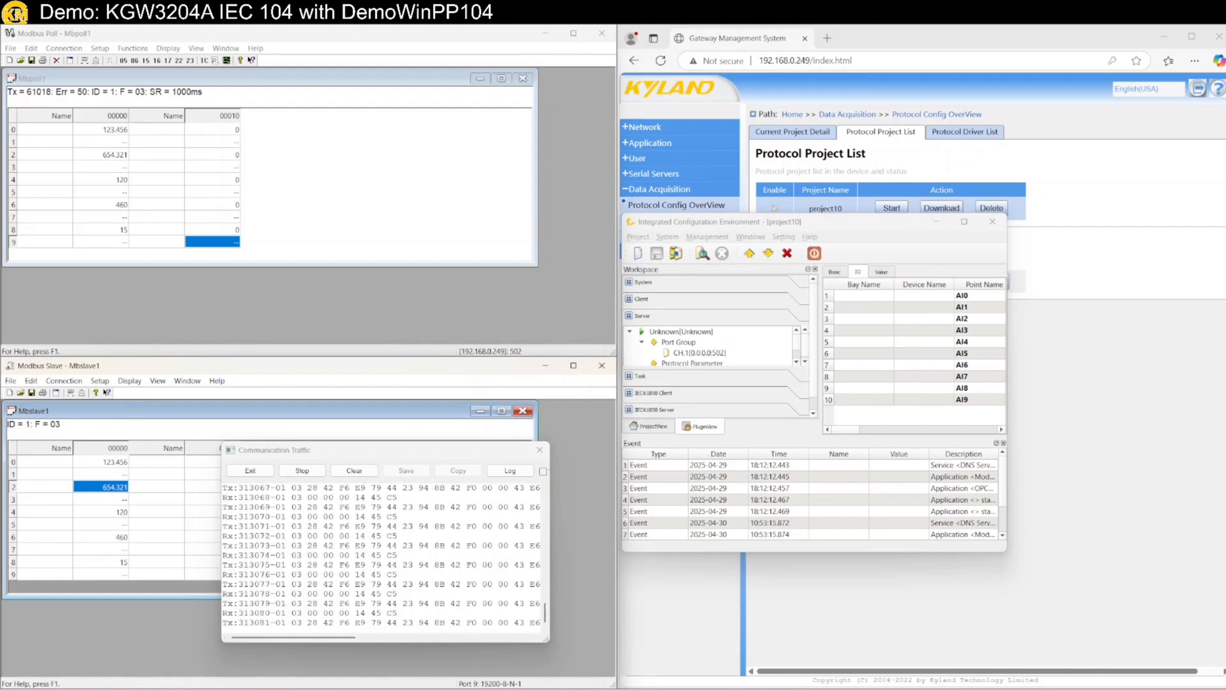
pyautogui.press('super')
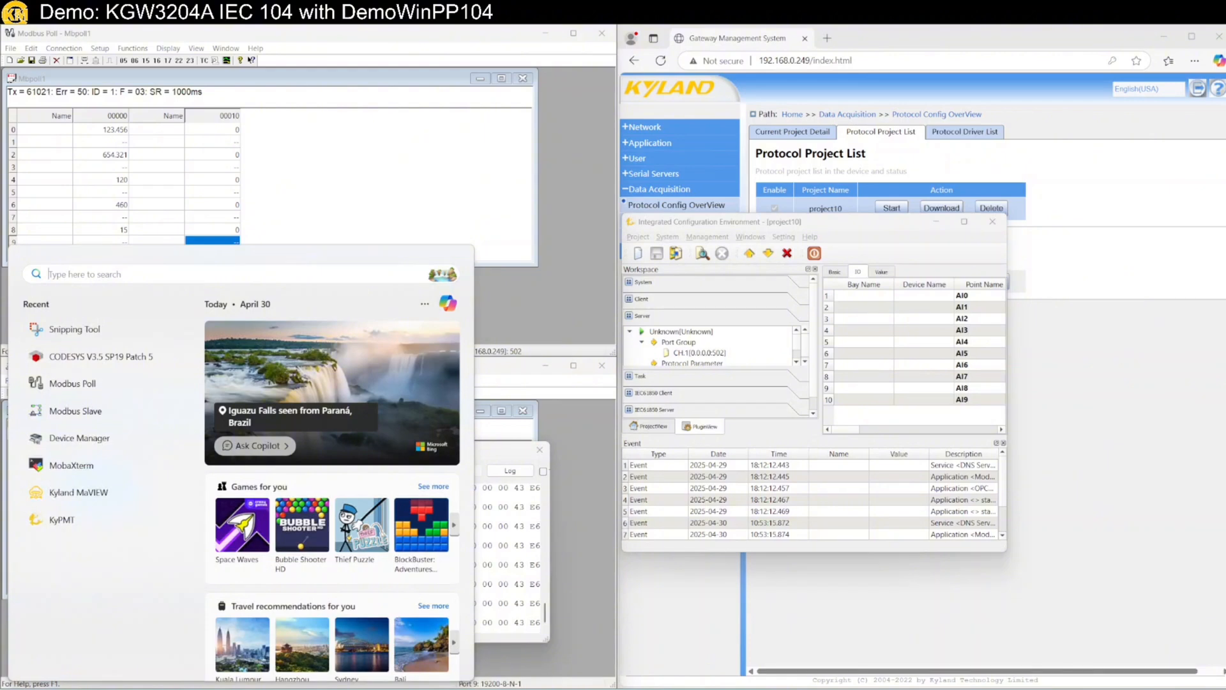
# Launch DemoWinPP104 from the Start search and shift its window left
pyautogui.write('demoWinPP104')
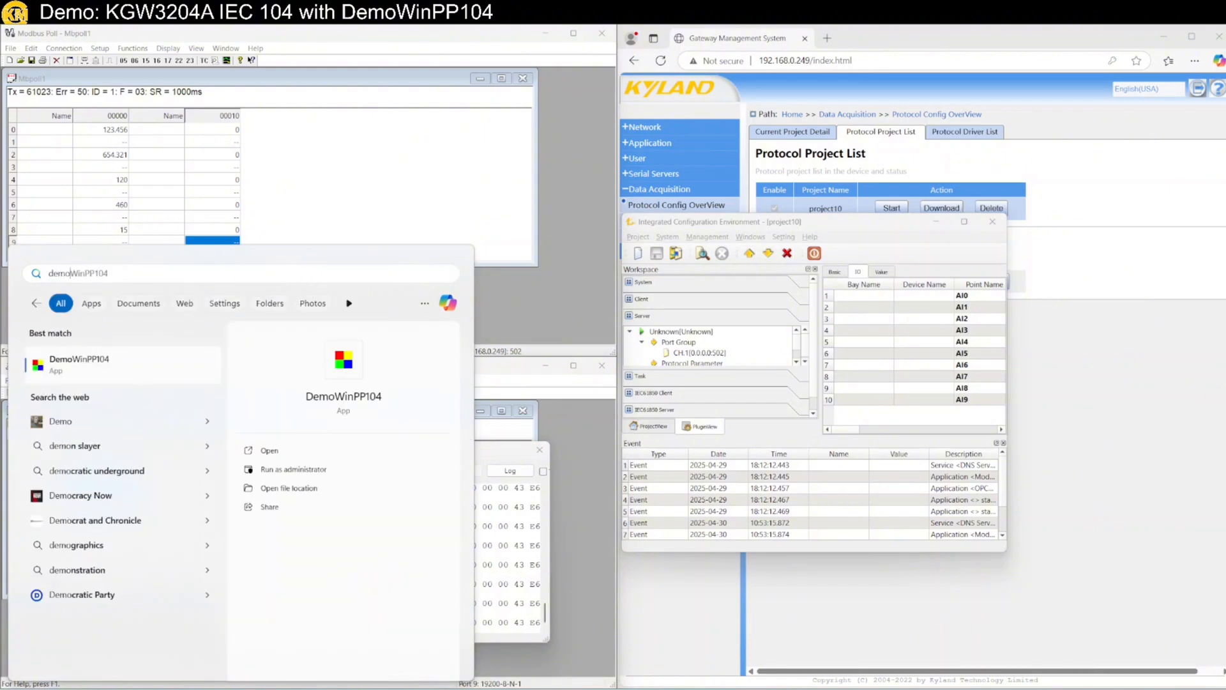
pyautogui.press('Return')
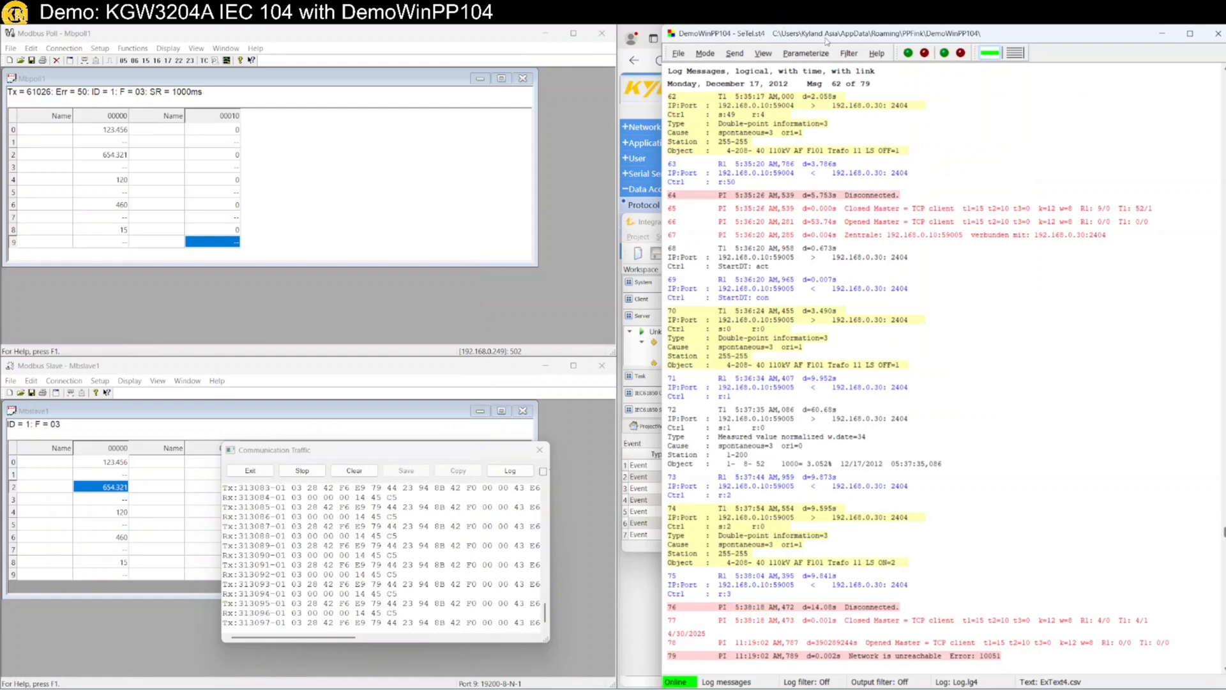
pyautogui.moveTo(828, 42); pyautogui.dragTo(780, 50)
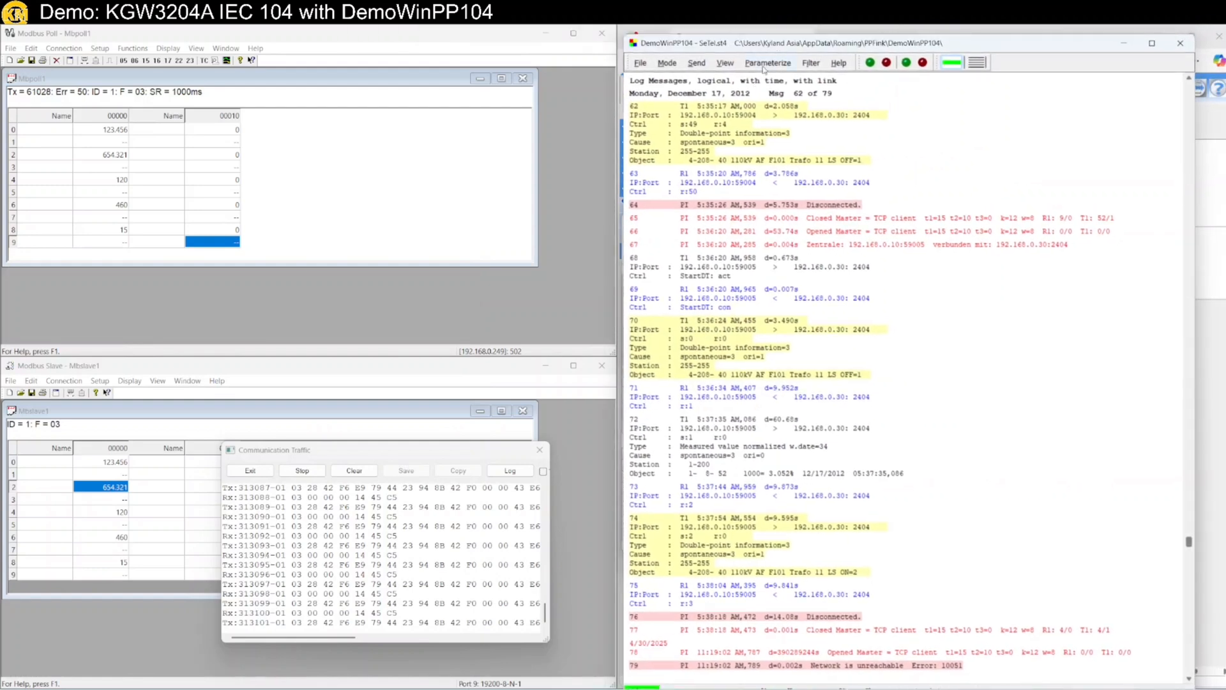
# Give receiver/transmitter 1 partner IP 192.168.0.249 and own IP 192.168.0.11
pyautogui.click(767, 62)
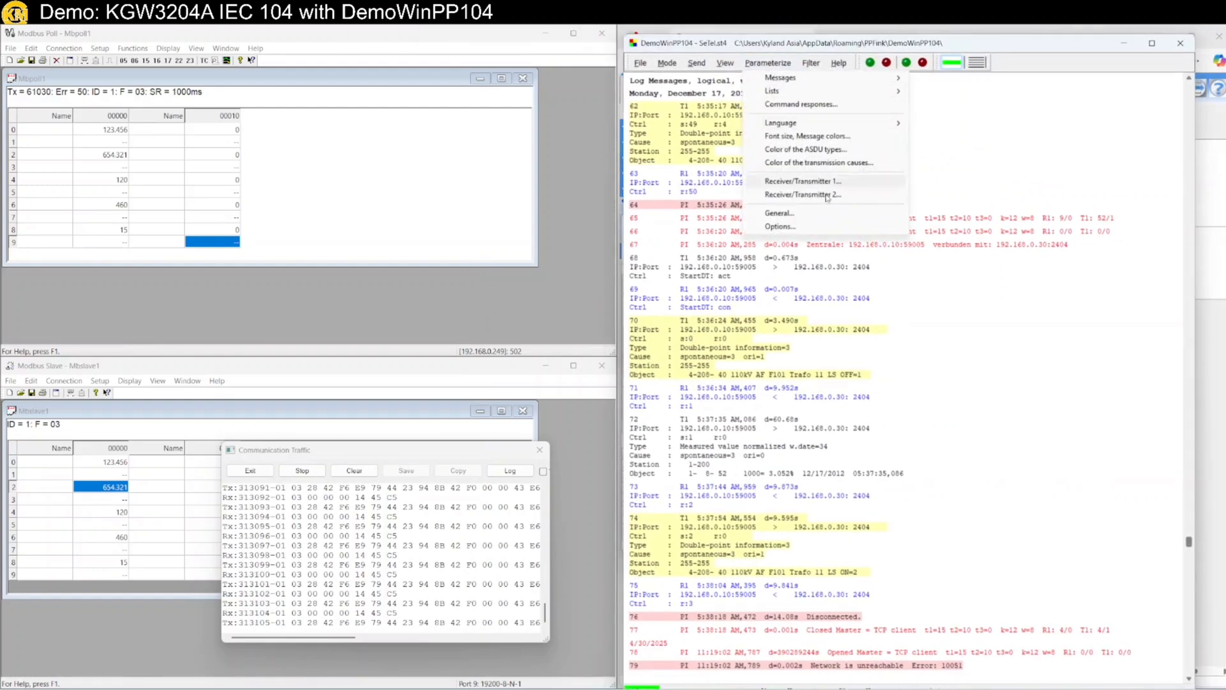
pyautogui.click(803, 180)
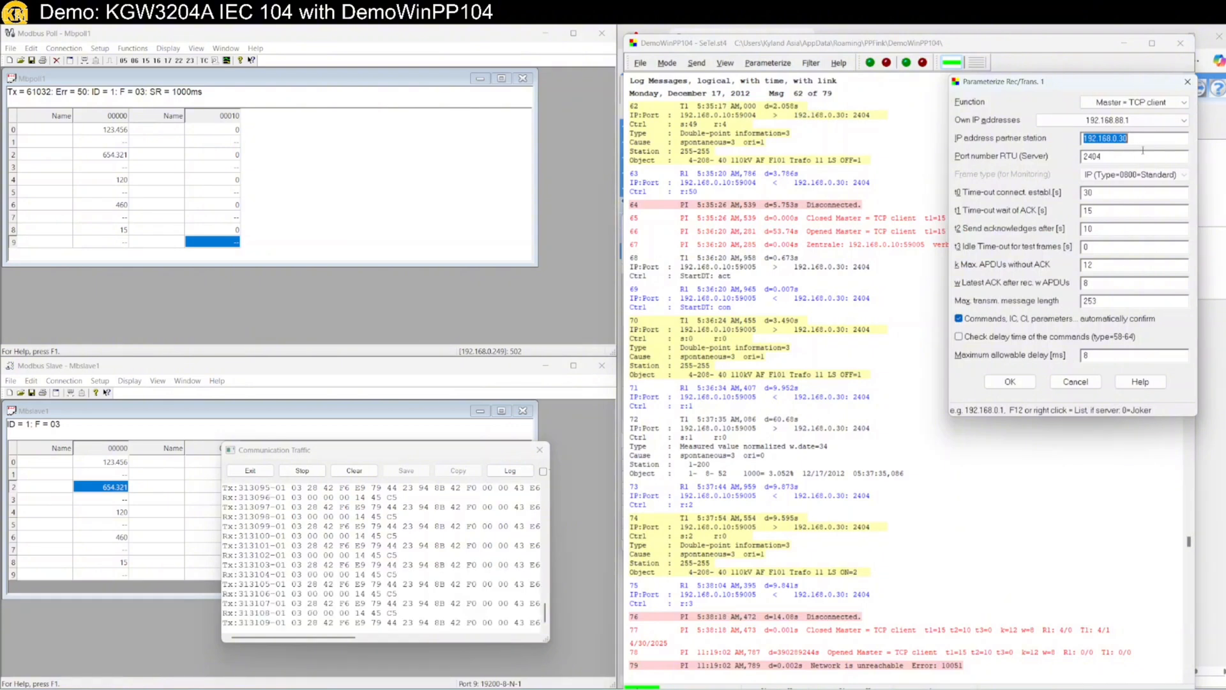
pyautogui.write('192.168.0.249')
pyautogui.click(1103, 121)
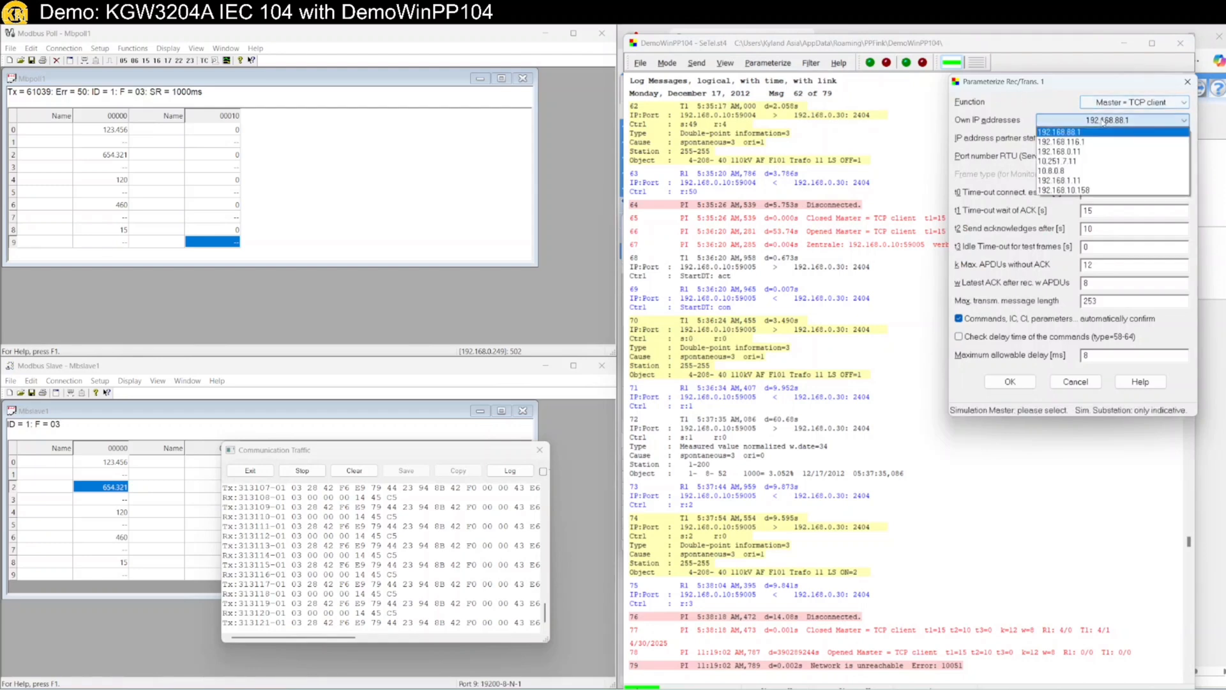
pyautogui.click(1086, 152)
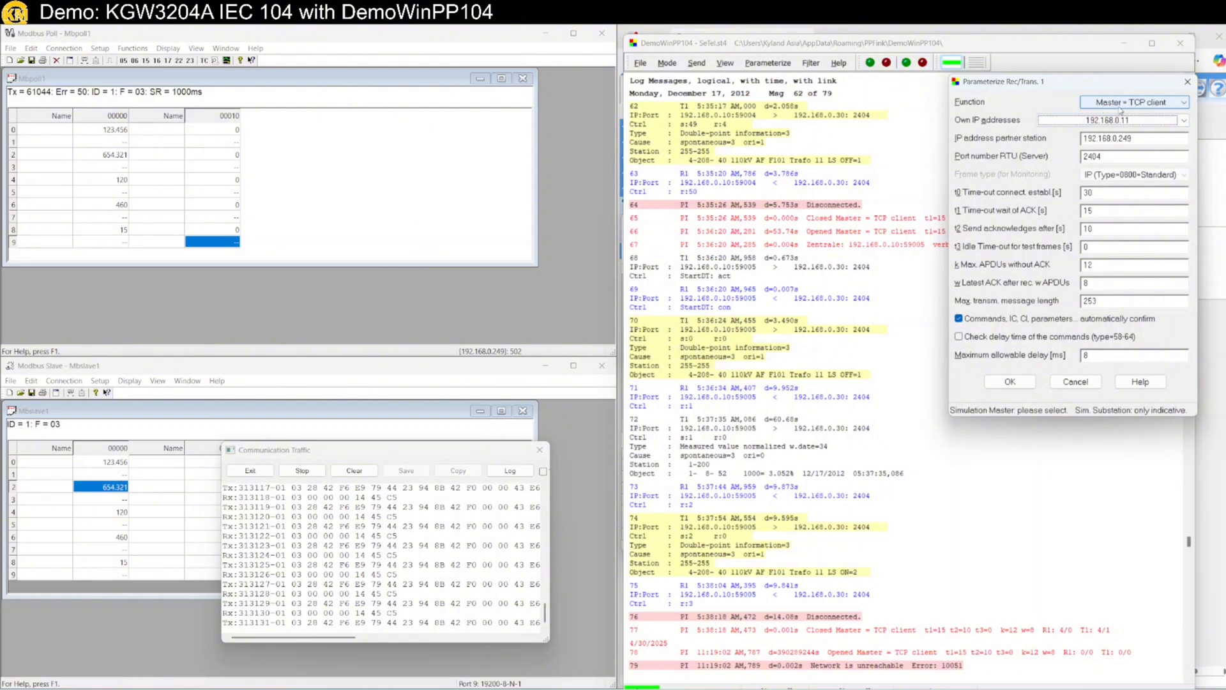
pyautogui.click(1005, 386)
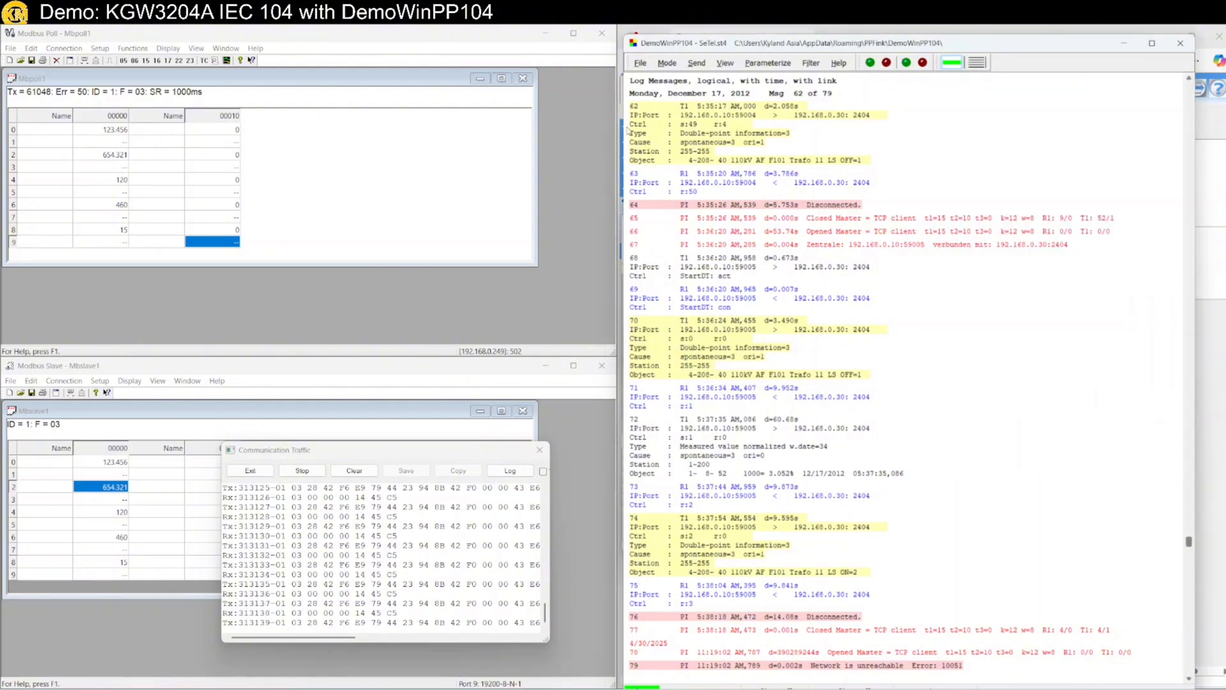
# Go online to the gateway at 192.168.0.249:2404 and check the log for StartDT confirmation
pyautogui.click(950, 63)
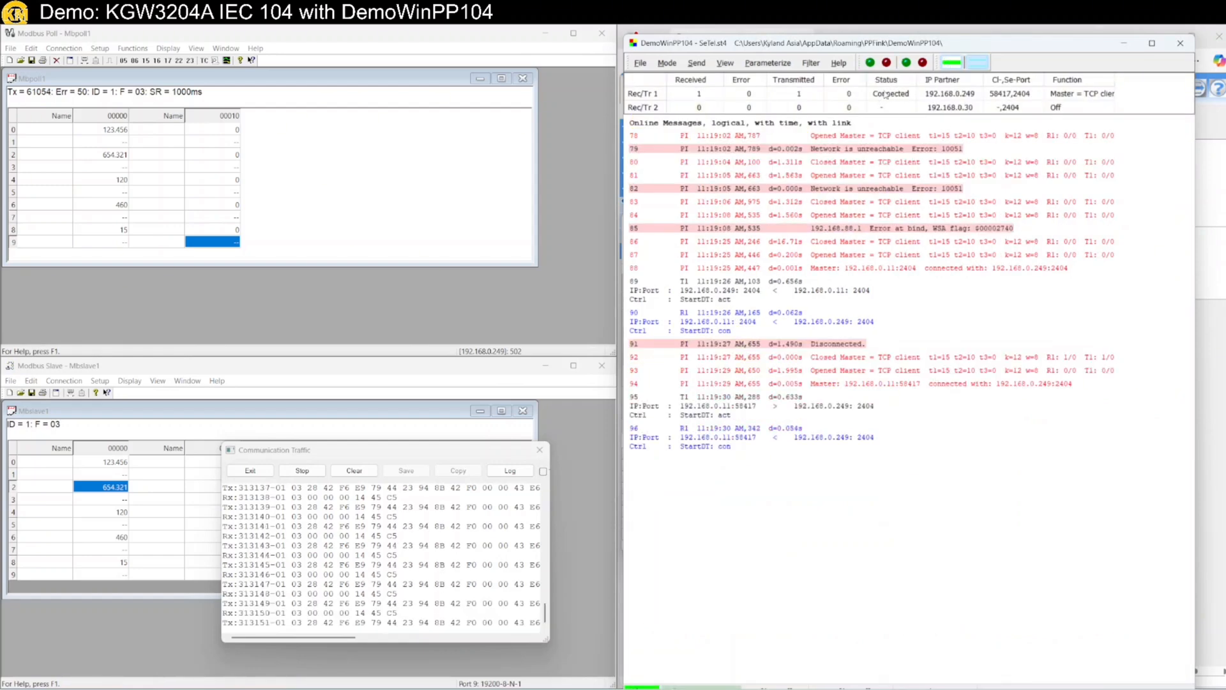
pyautogui.scroll(1, 880, 450)
pyautogui.scroll(-1, 881, 450)
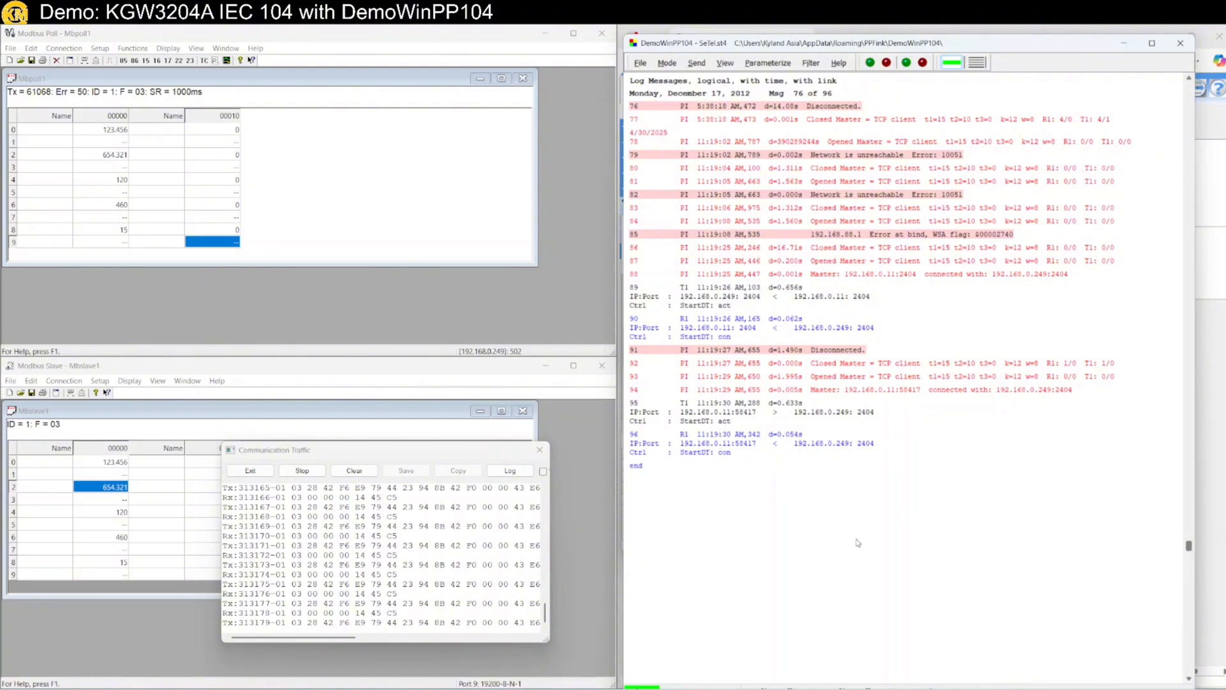
# Change Modbus Slave register 4 from 120 to 888.888
pyautogui.click(108, 514)
pyautogui.doubleClick(109, 514)
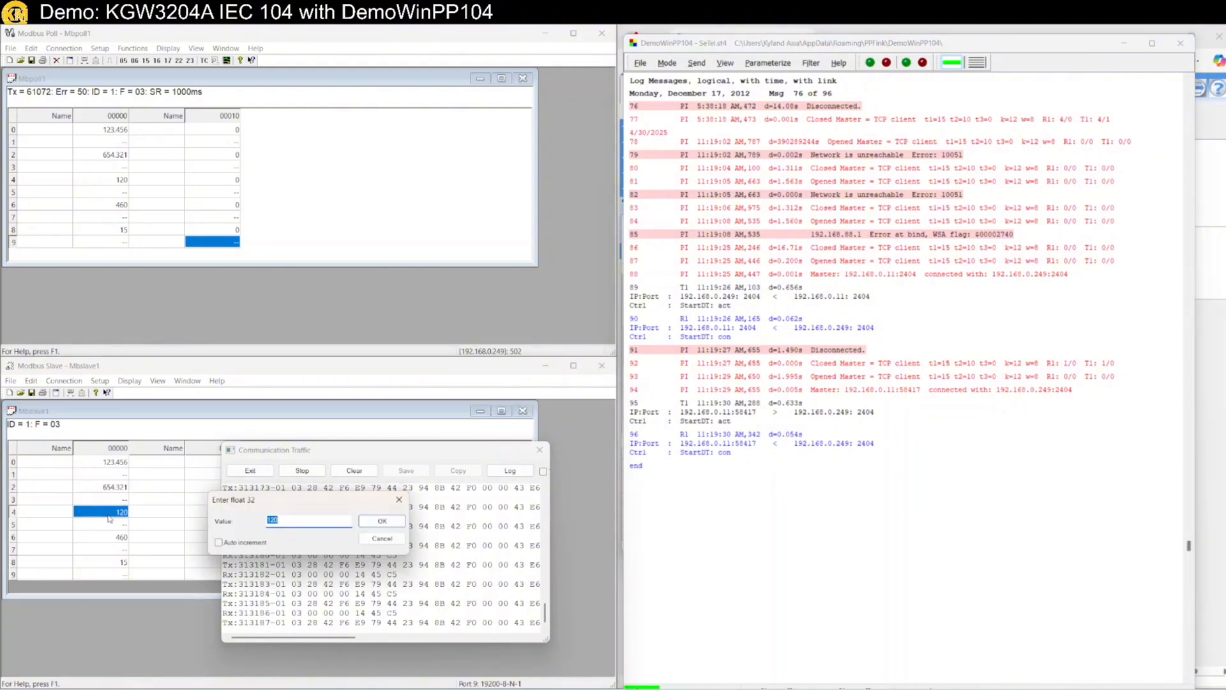
pyautogui.write('888.888')
pyautogui.press('Return')
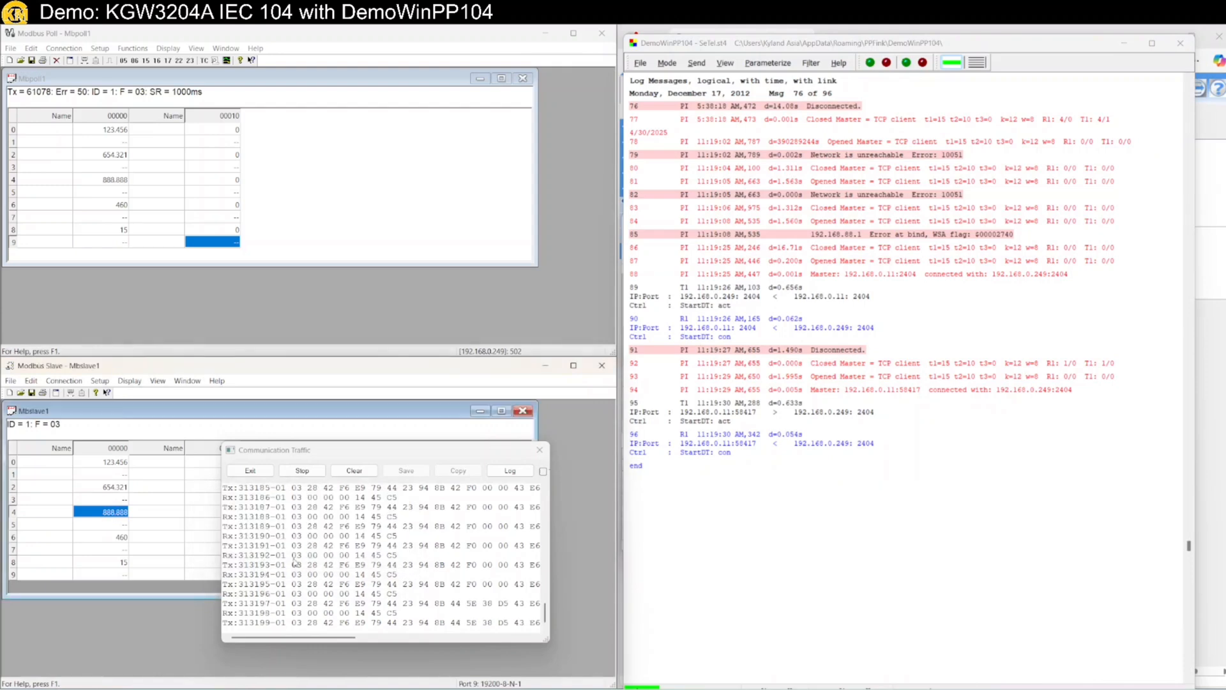
# Review the DemoWinPP104 log, then bring up the Send > Messages list
pyautogui.scroll(-5, 739, 484)
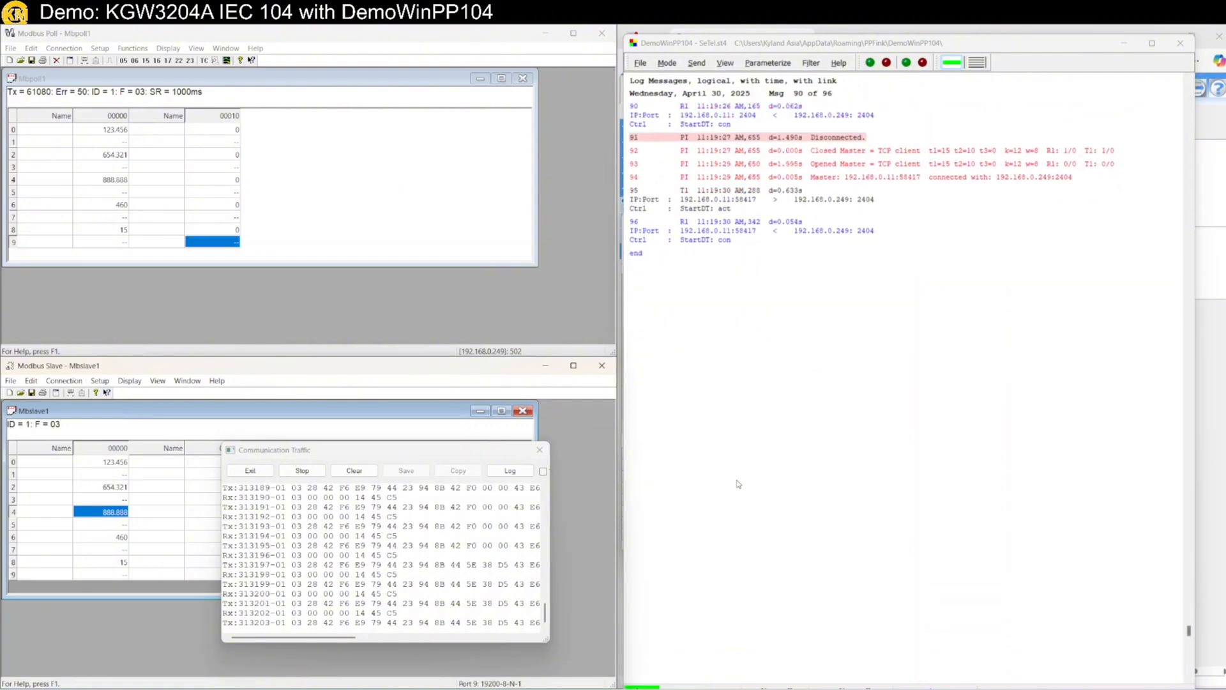
pyautogui.scroll(5, 738, 484)
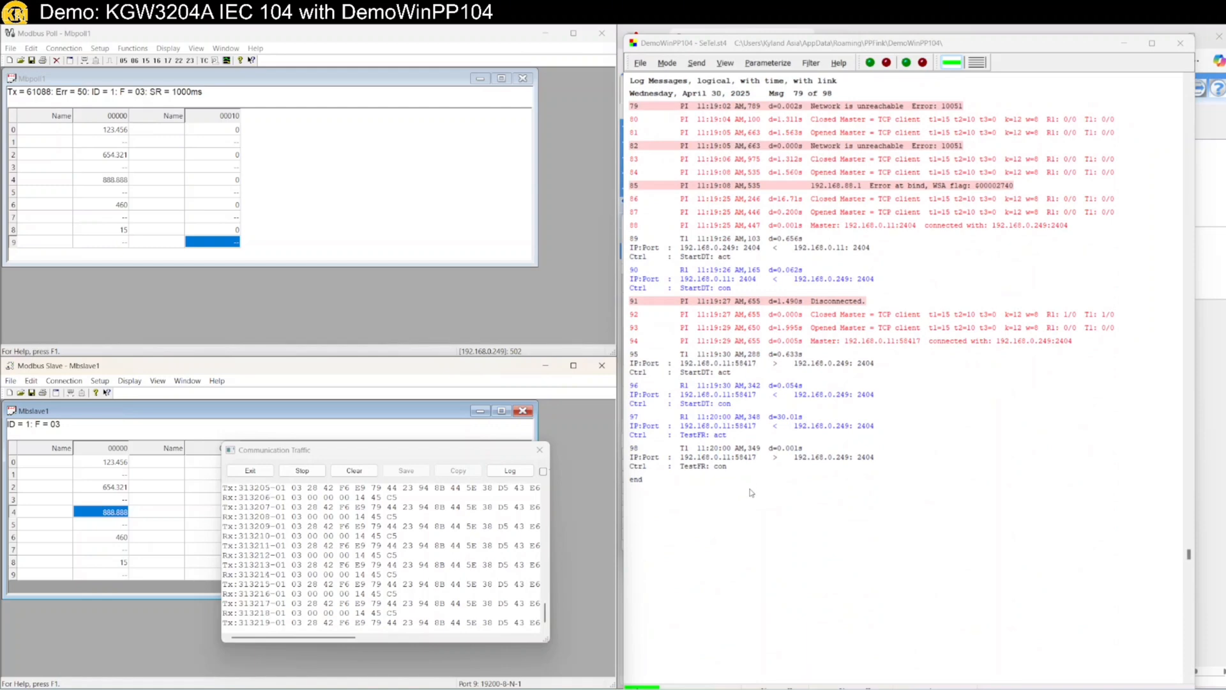
pyautogui.click(697, 63)
pyautogui.moveTo(741, 77)
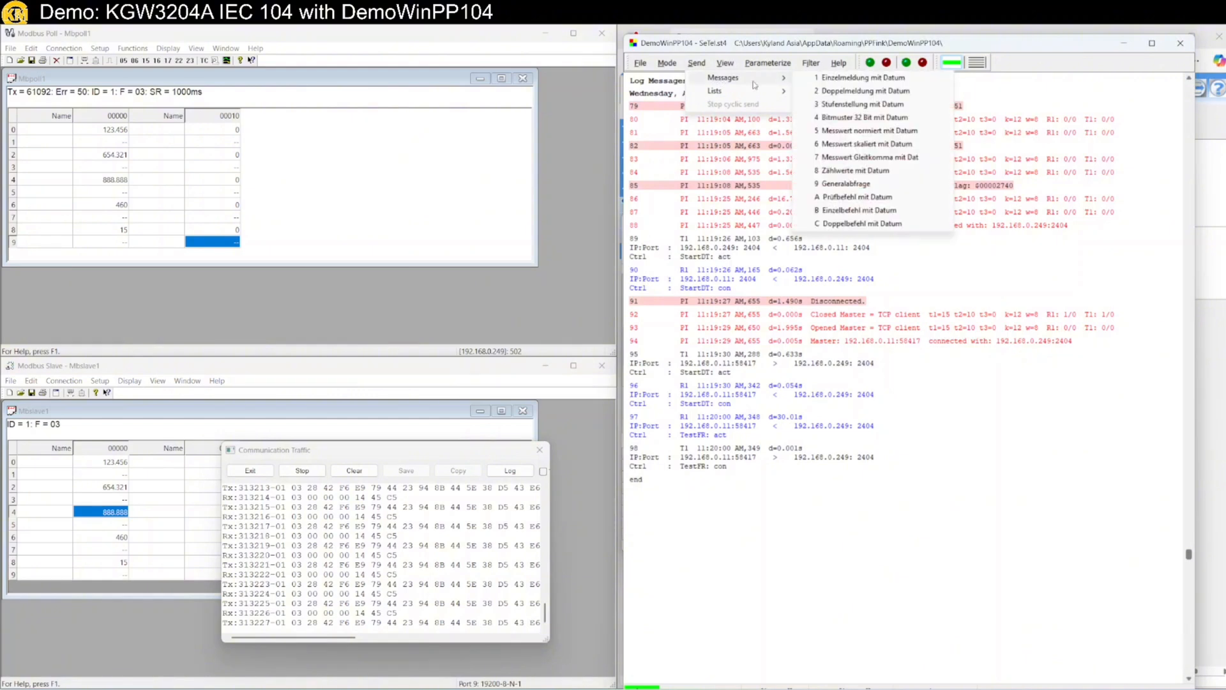
# Send a general interrogation (9 Generalabfrage), then change slave register 4 from 888.888 to 777.777
pyautogui.click(850, 184)
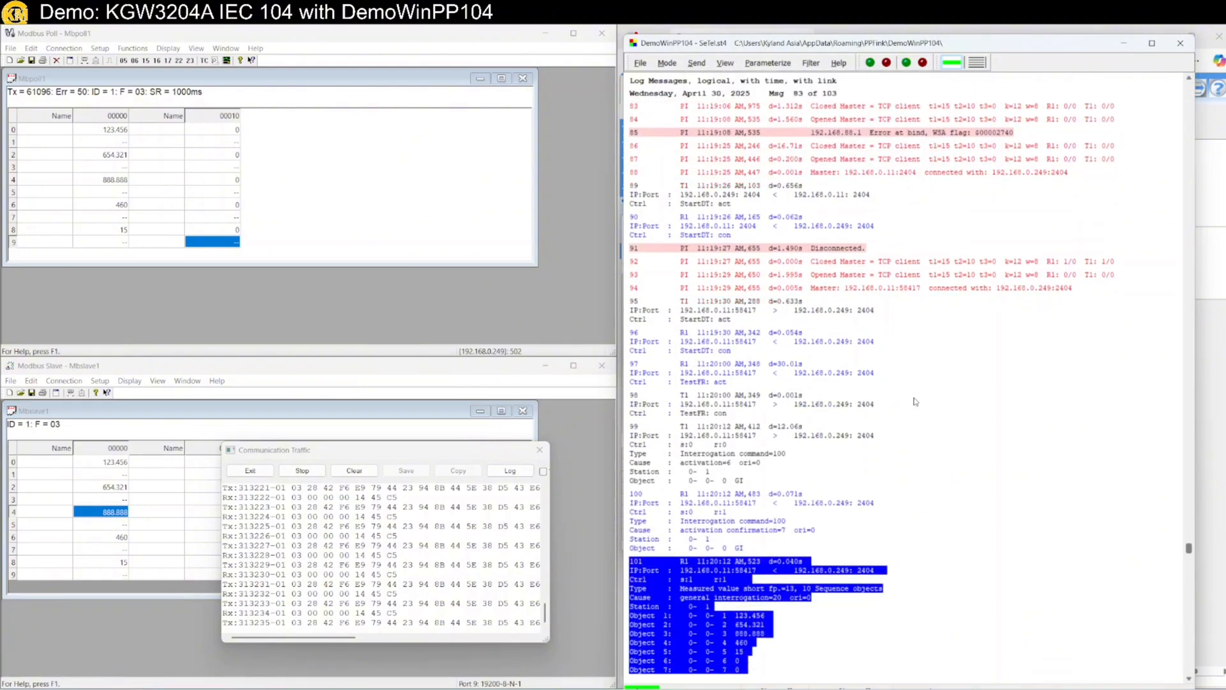
pyautogui.scroll(-10, 918, 502)
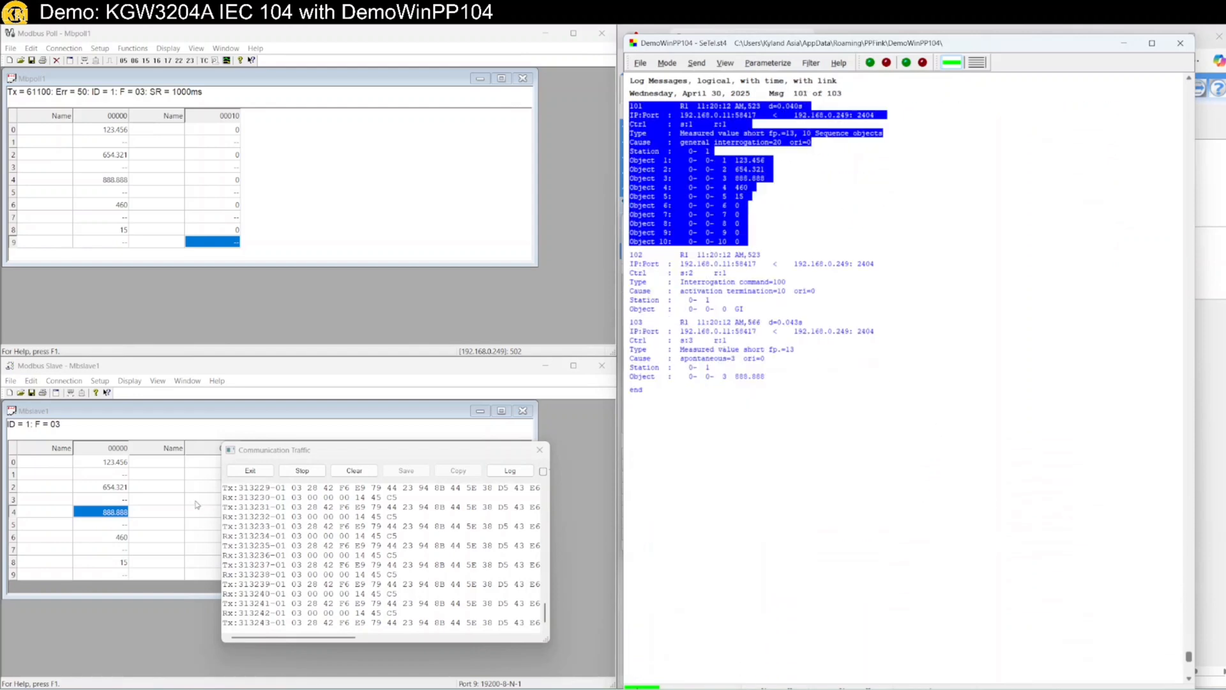
pyautogui.doubleClick(112, 515)
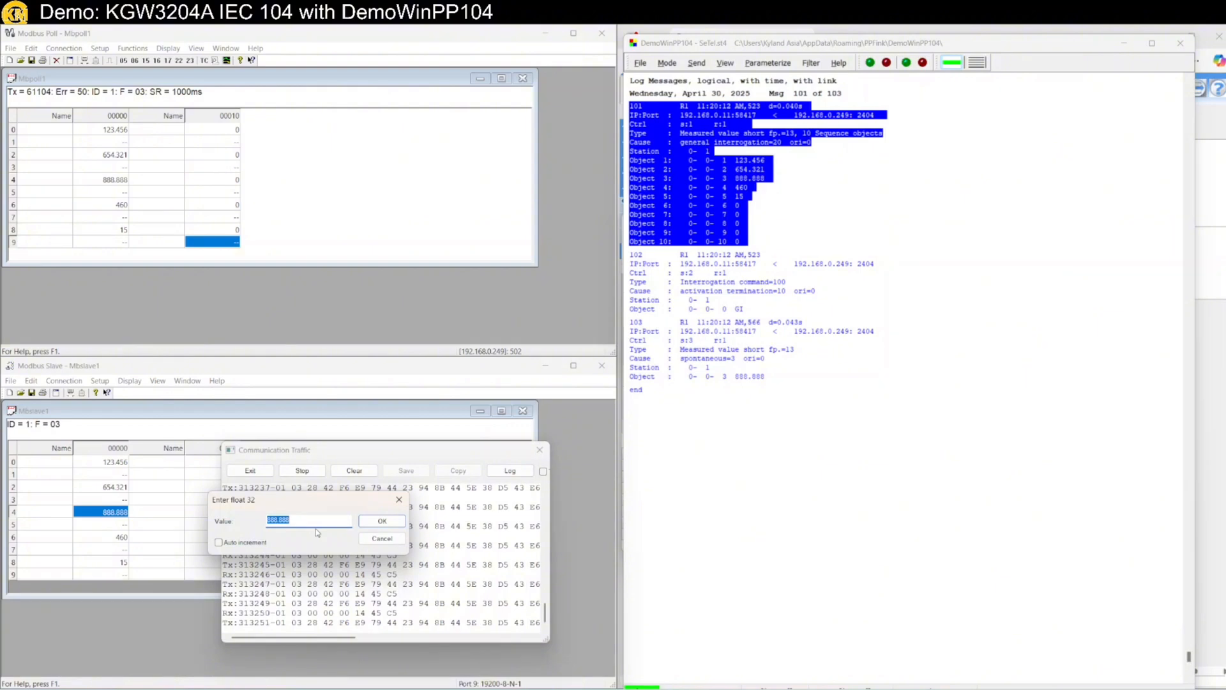
pyautogui.write('777.777')
pyautogui.press('Return')
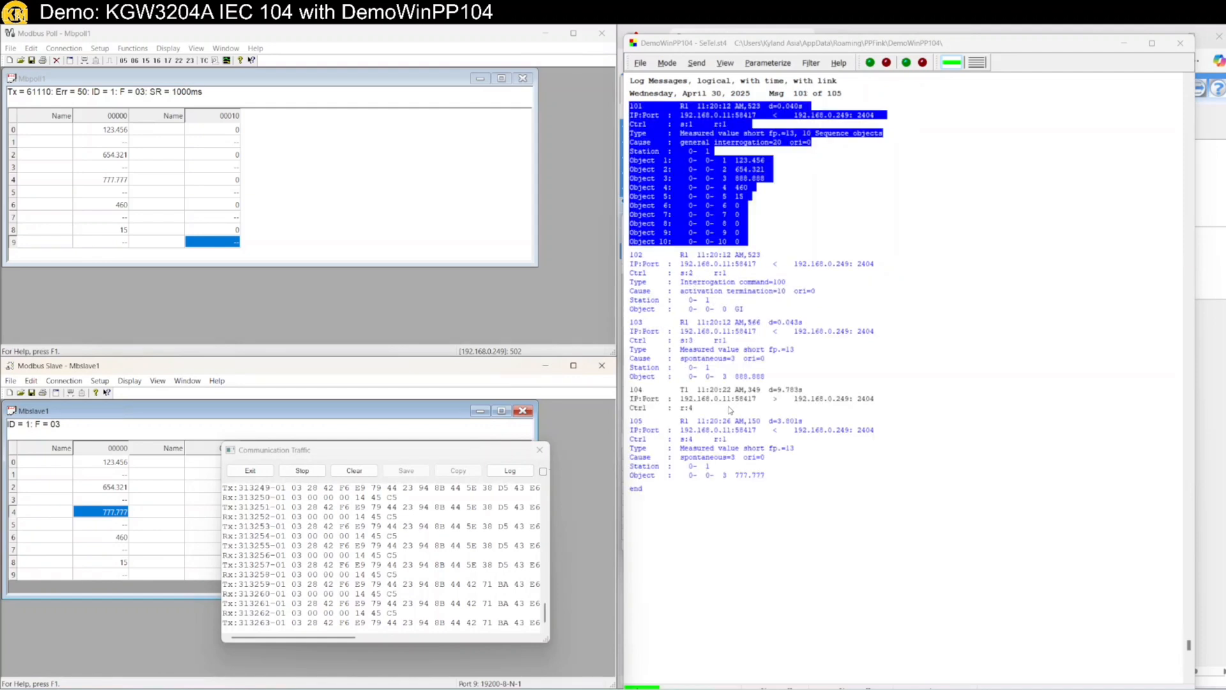
pyautogui.scroll(-1, 759, 453)
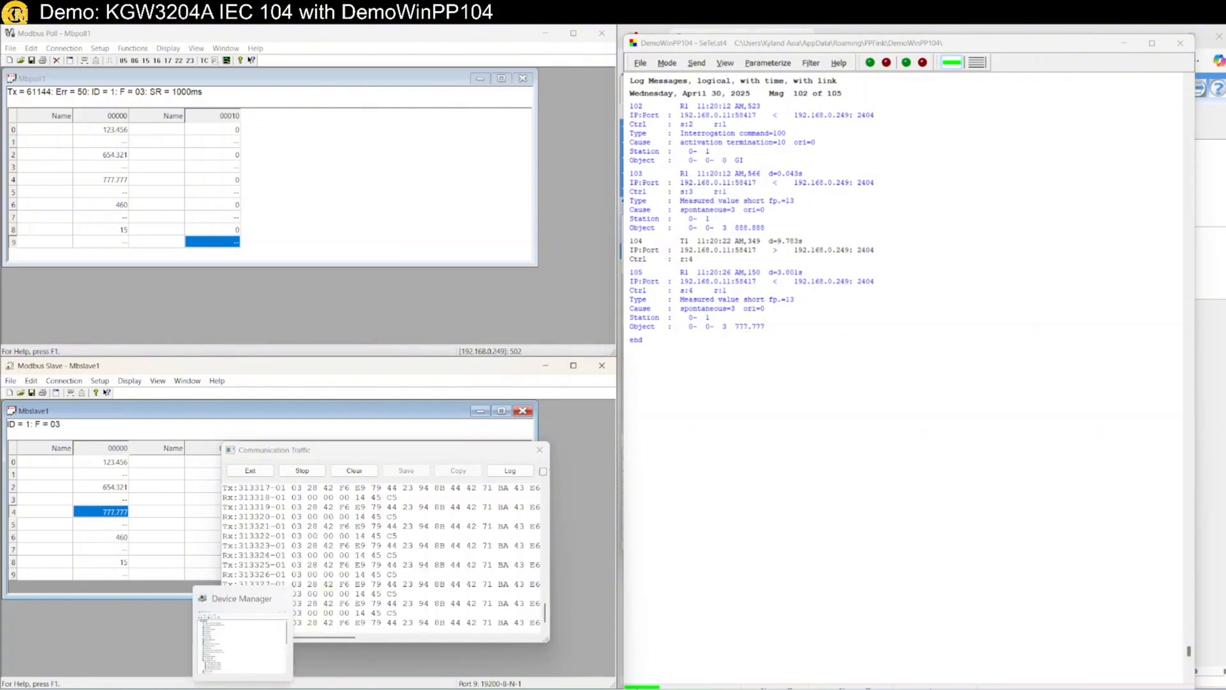
# Batch-modify the Time Tag of IEC 104 points AI0–AI9 to Enable in the maximized ICE window
pyautogui.click(170, 689)
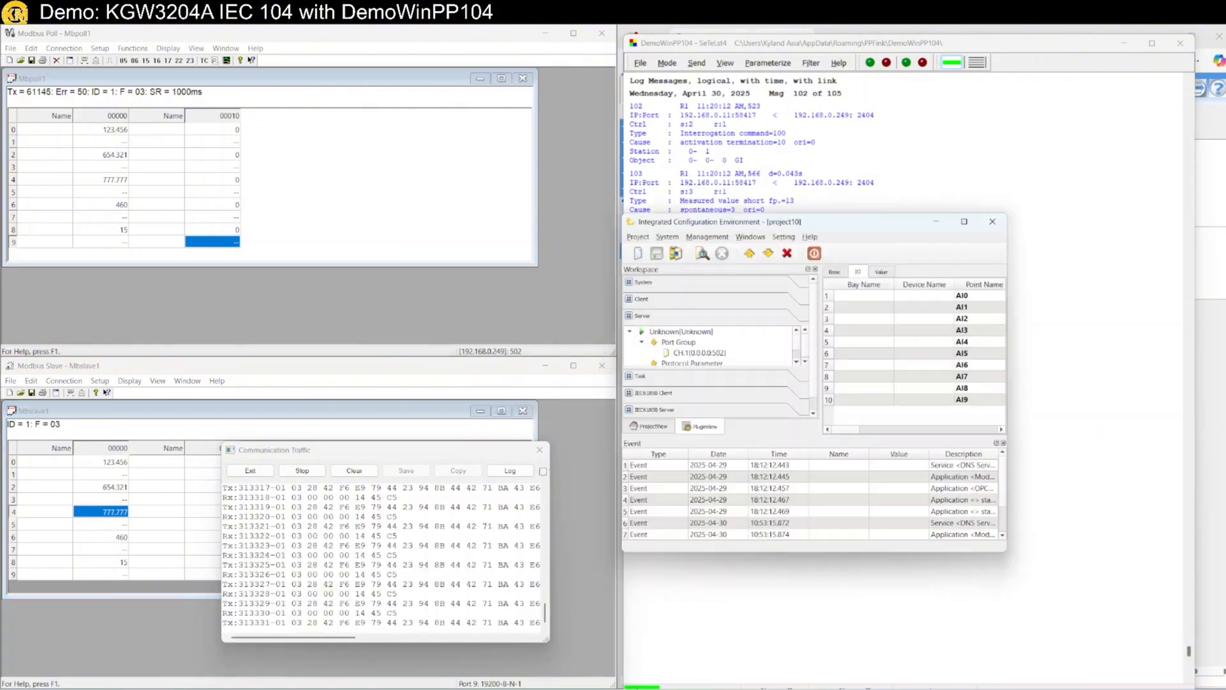
pyautogui.doubleClick(739, 221)
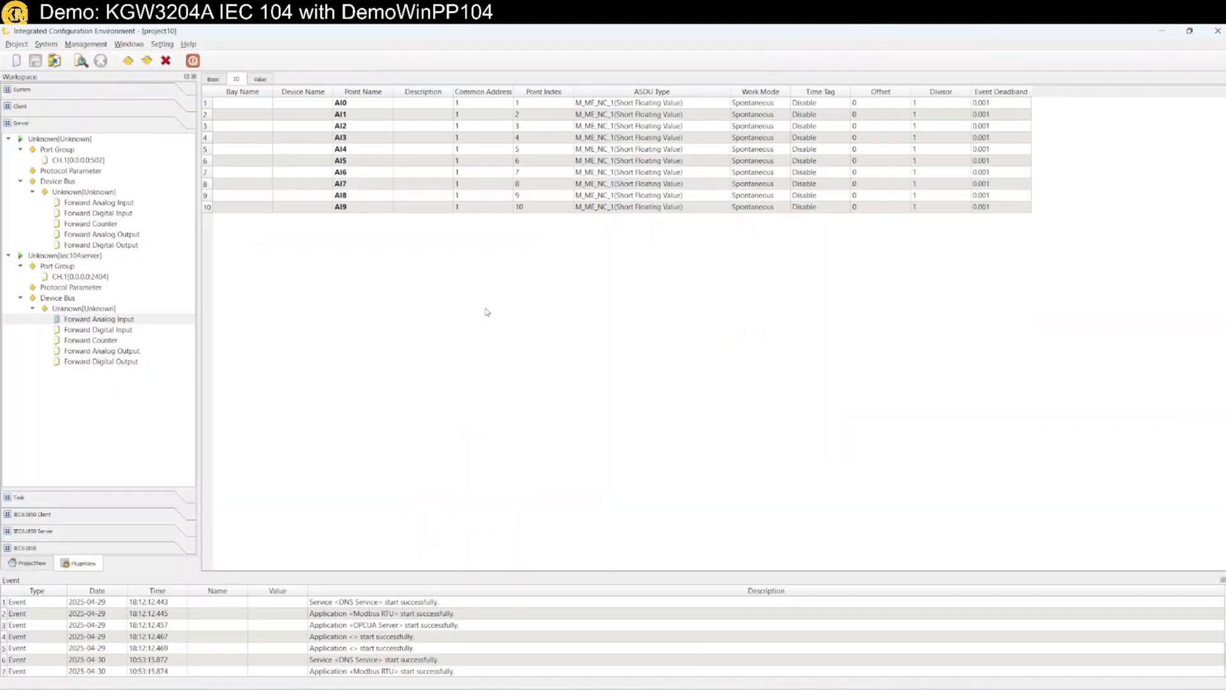
pyautogui.click(829, 103)
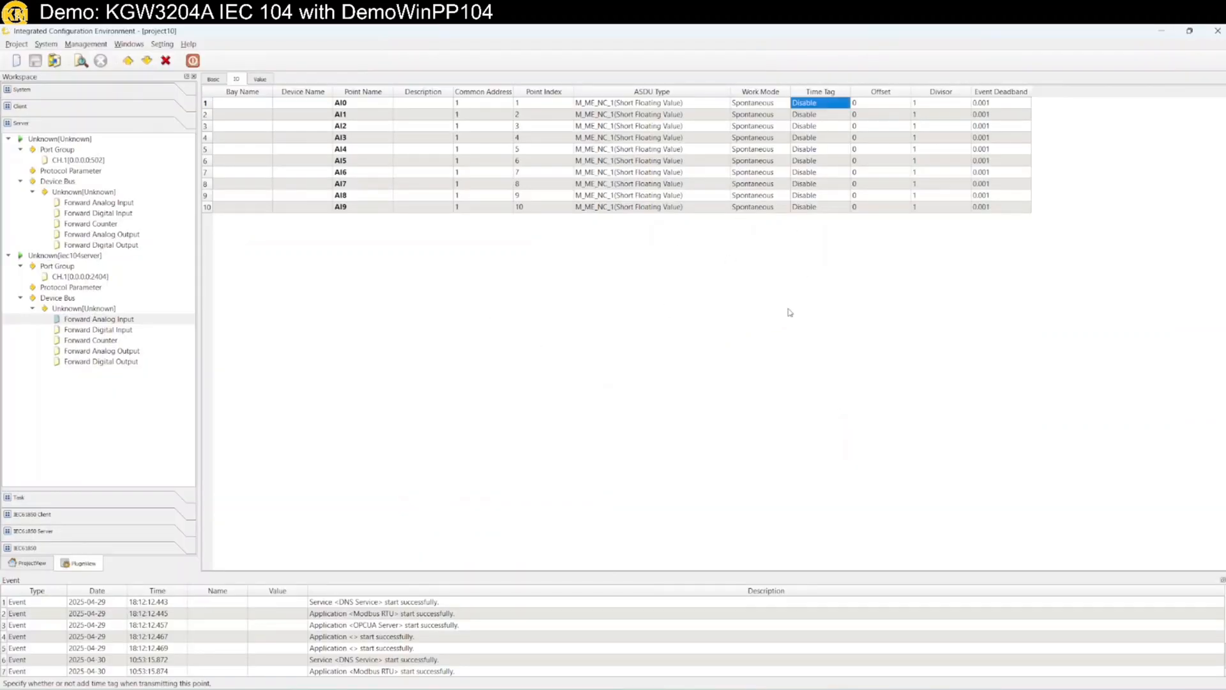
pyautogui.click(832, 213)
pyautogui.click(828, 103)
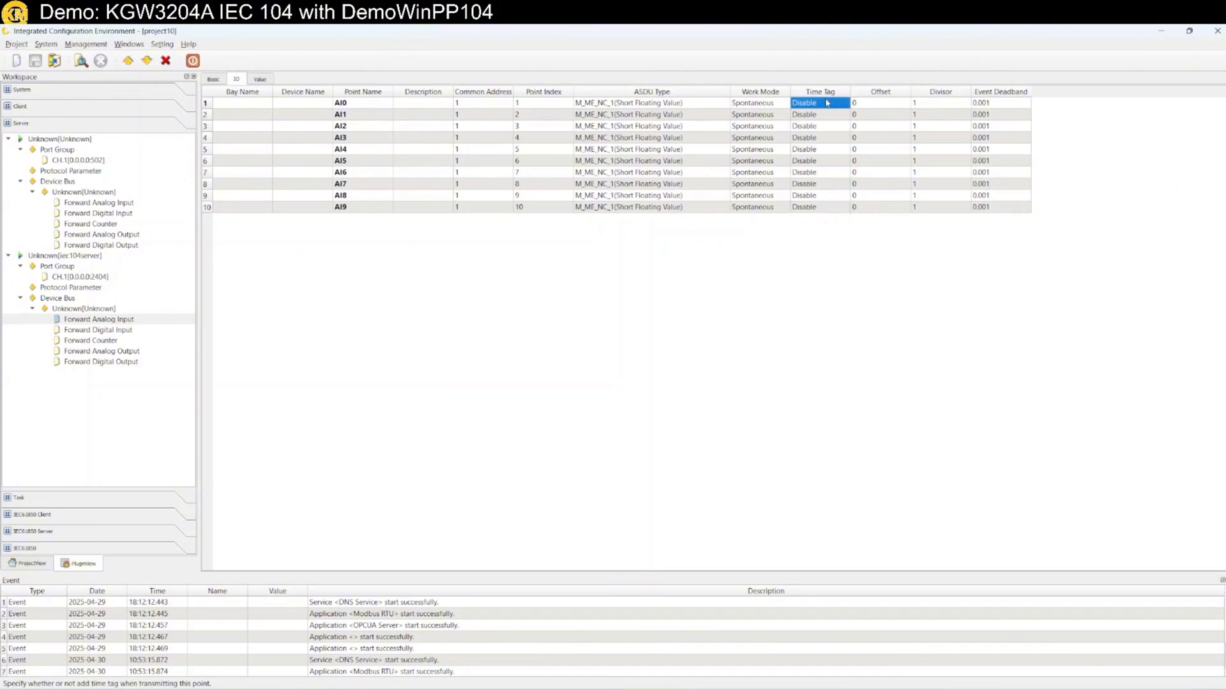
pyautogui.keyDown('shift'); pyautogui.click(822, 211); pyautogui.keyUp('shift')
pyautogui.rightClick(822, 211)
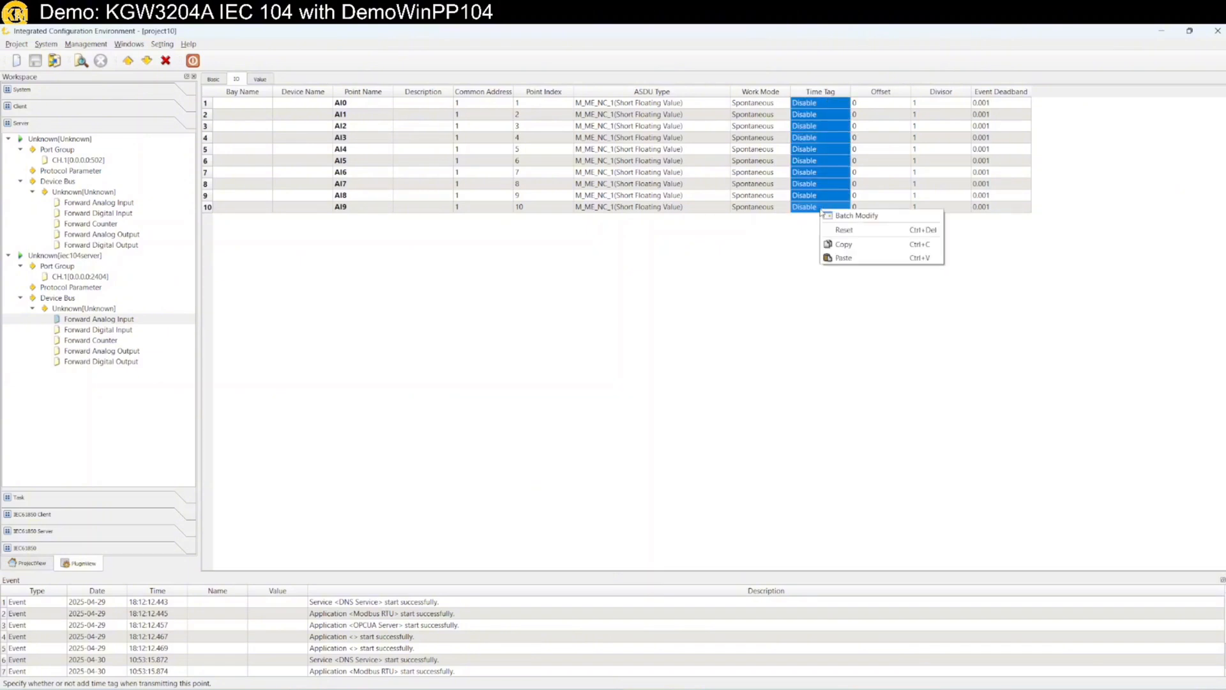
pyautogui.click(856, 215)
pyautogui.click(612, 365)
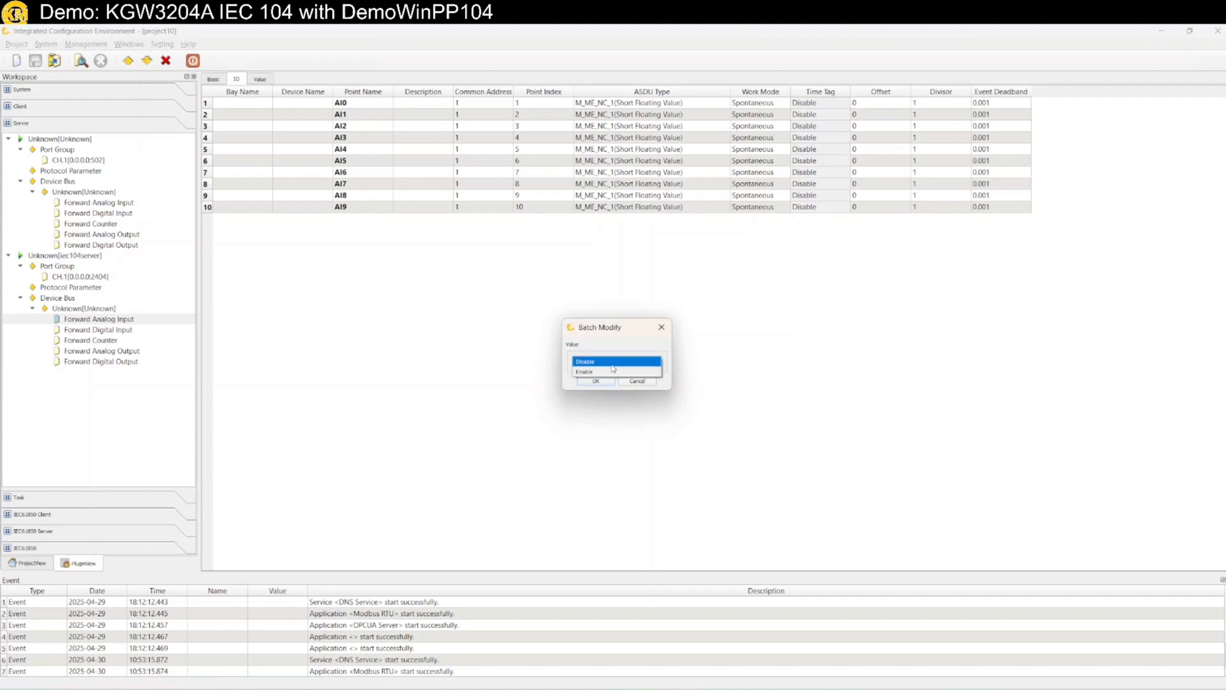
pyautogui.click(606, 372)
pyautogui.click(596, 381)
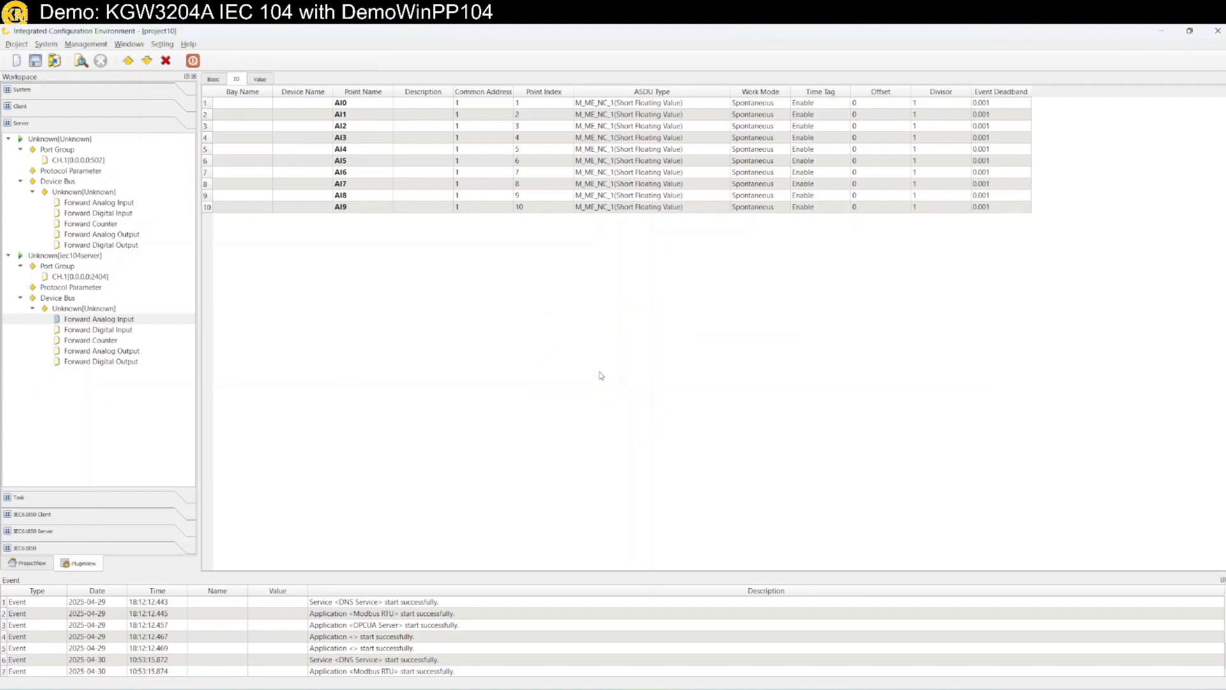
pyautogui.click(151, 62)
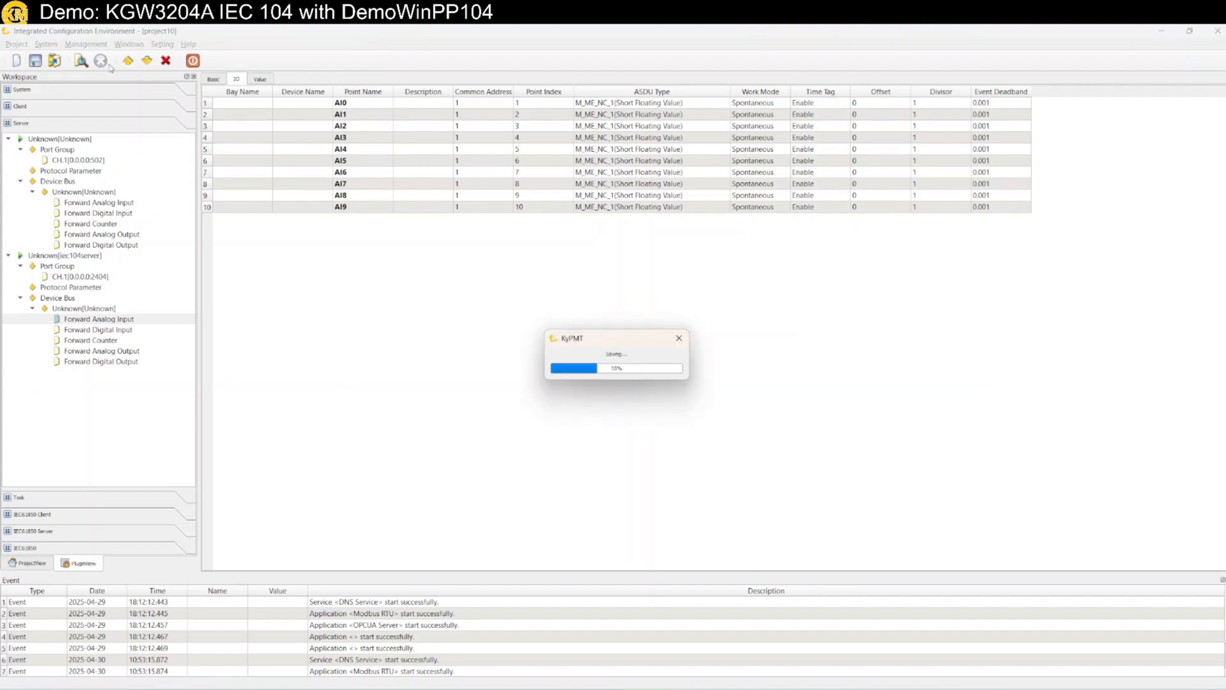
# Download project10 to the gateway, confirming the login and replacing the old project directory
pyautogui.click(152, 61)
pyautogui.click(537, 326)
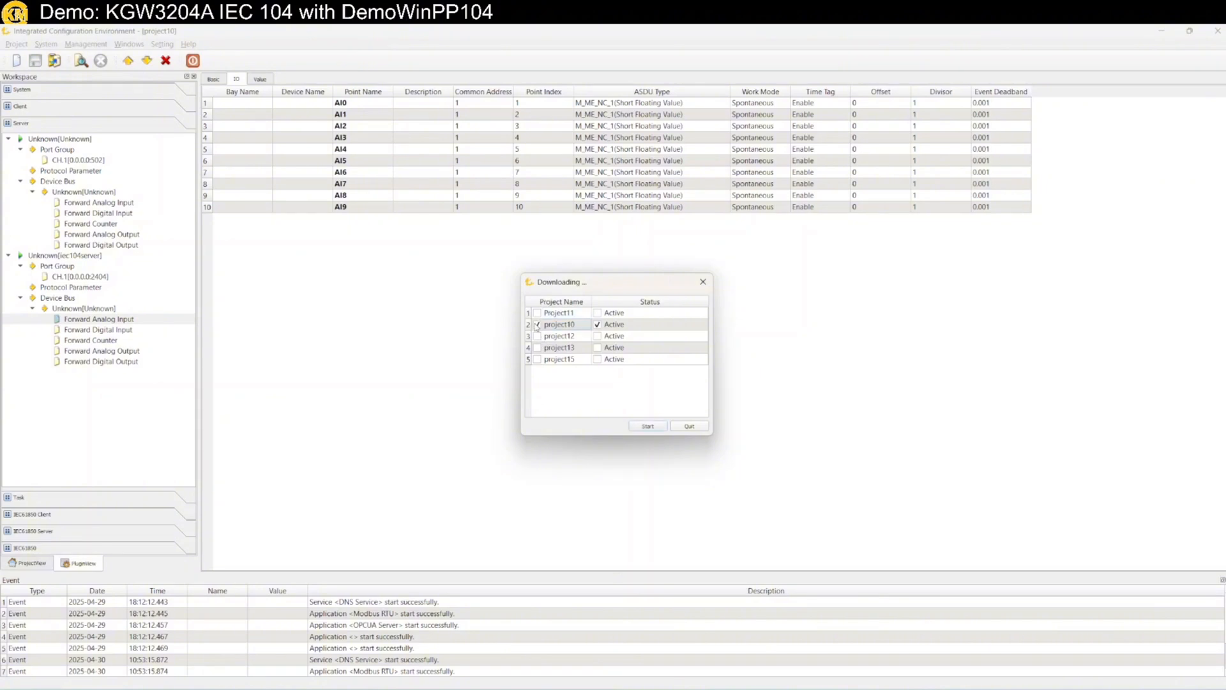
pyautogui.click(656, 430)
pyautogui.click(588, 387)
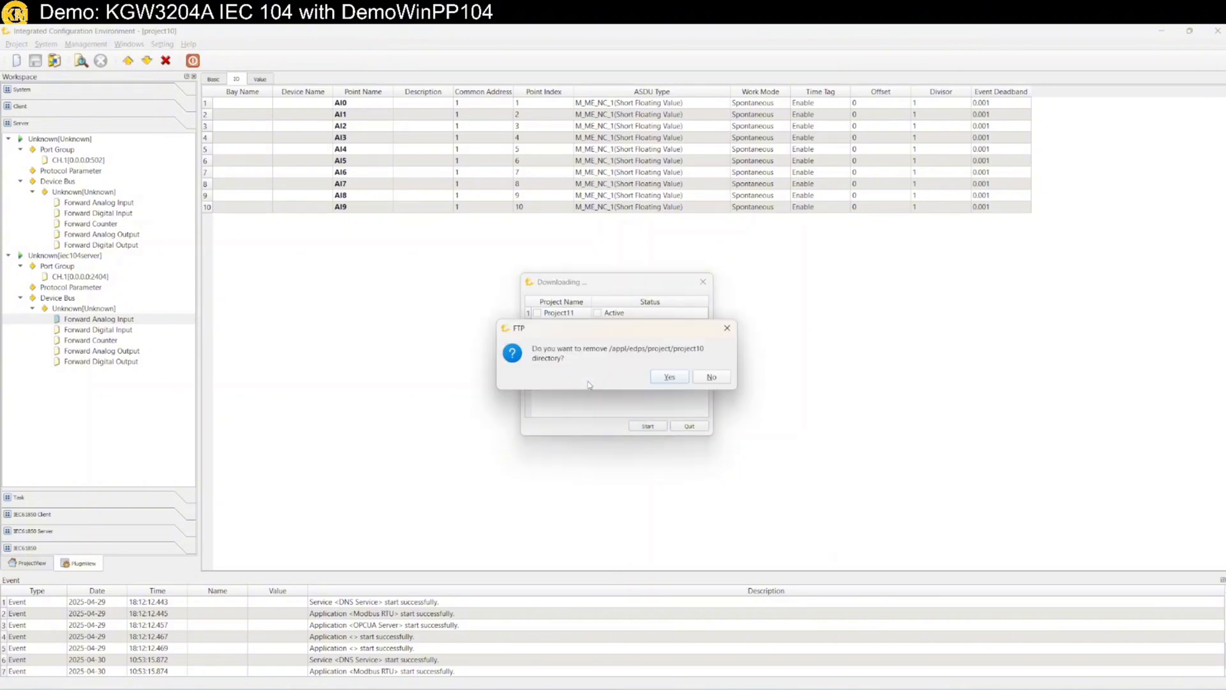
pyautogui.click(674, 381)
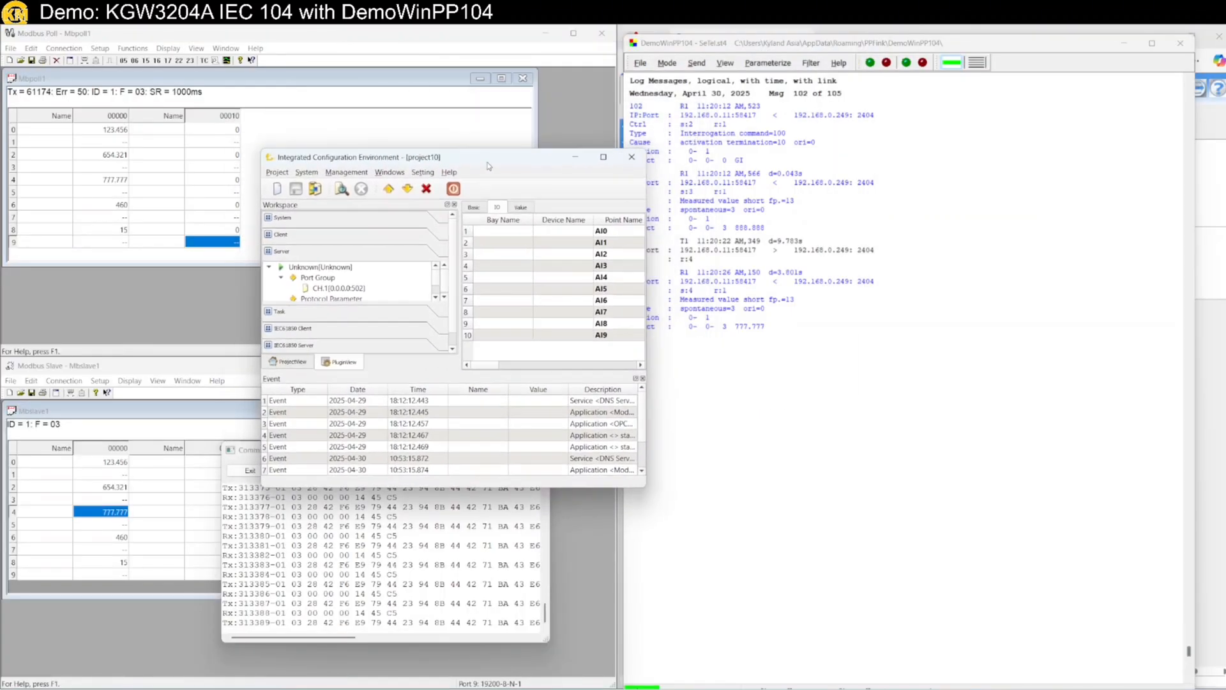
# Start project10 from the Gateway Management System web page
pyautogui.click(1215, 502)
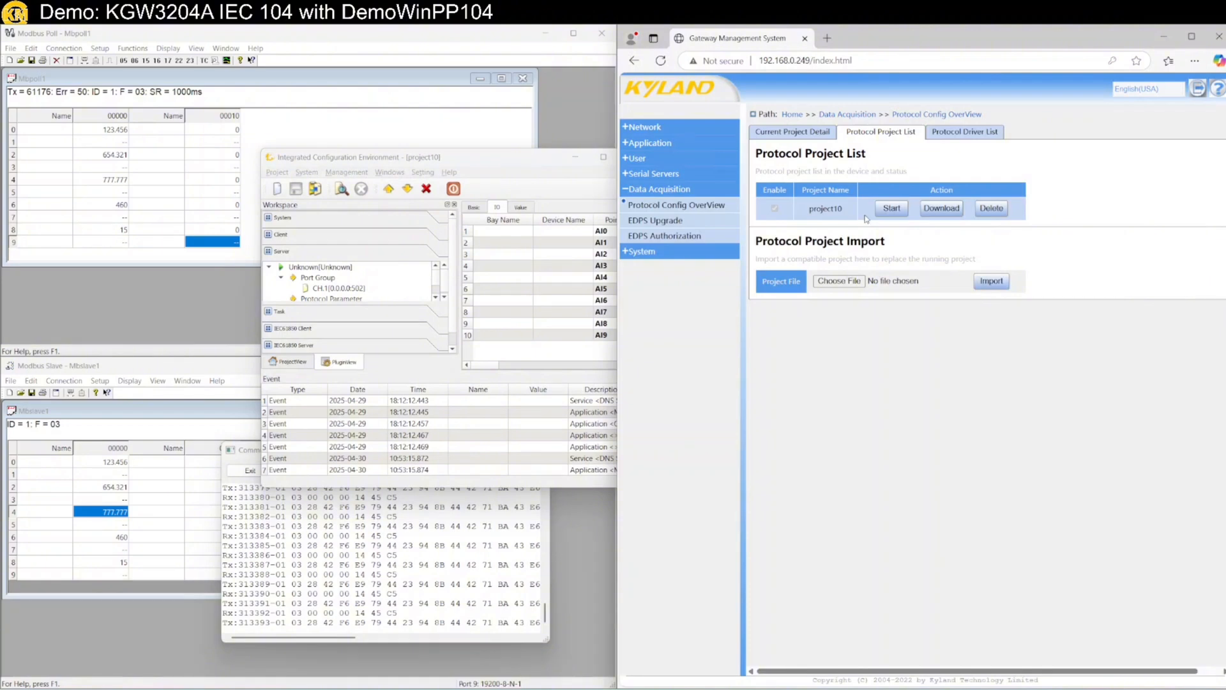
pyautogui.click(889, 209)
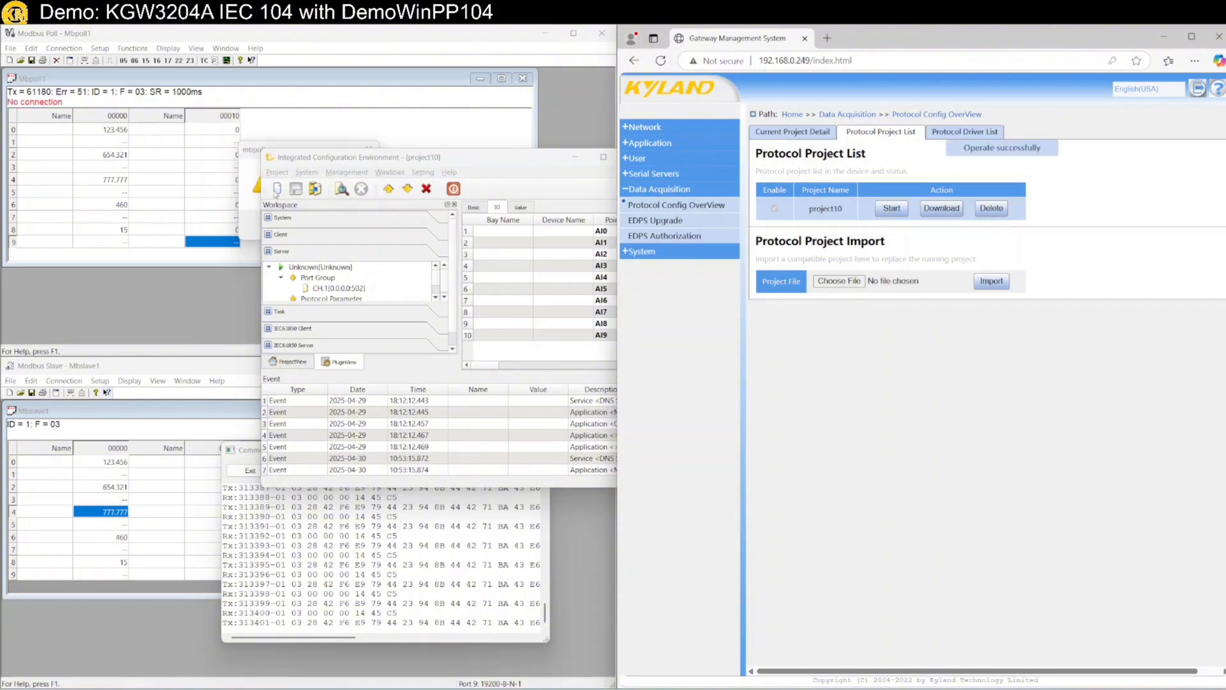
pyautogui.moveTo(661, 240); pyautogui.dragTo(906, 381)
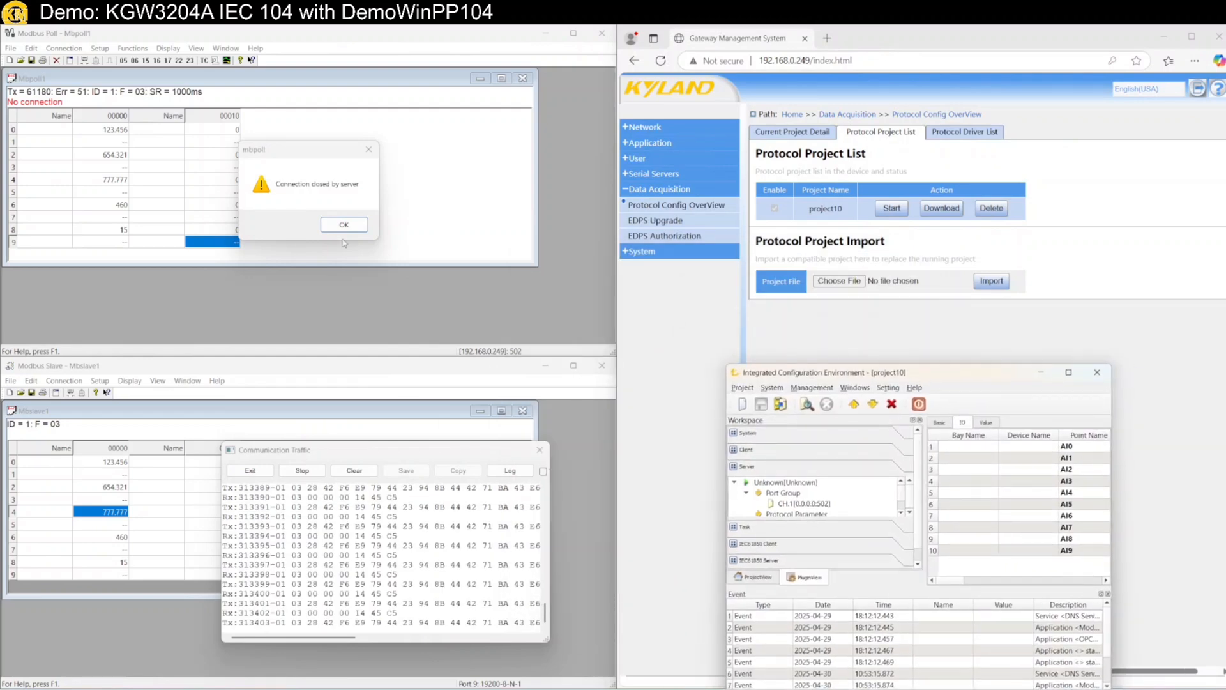
# Dismiss Modbus Poll's connection-closed error and reconnect so polling resumes
pyautogui.click(347, 227)
pyautogui.click(64, 49)
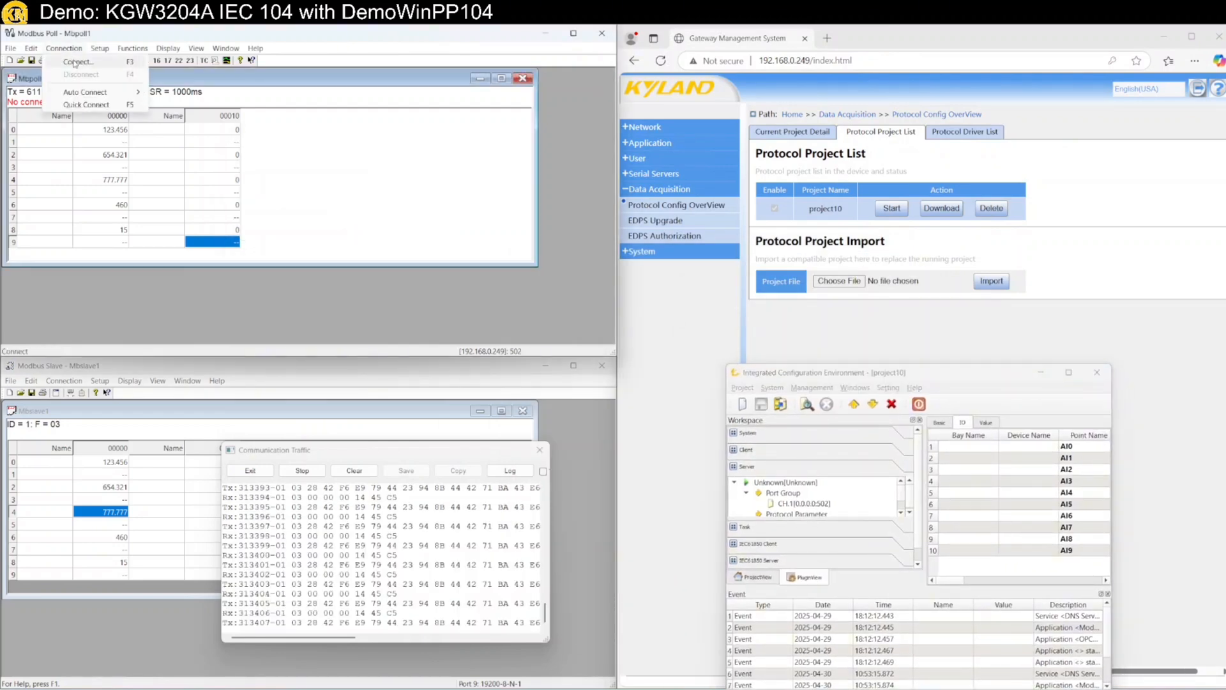
pyautogui.click(75, 62)
pyautogui.click(401, 106)
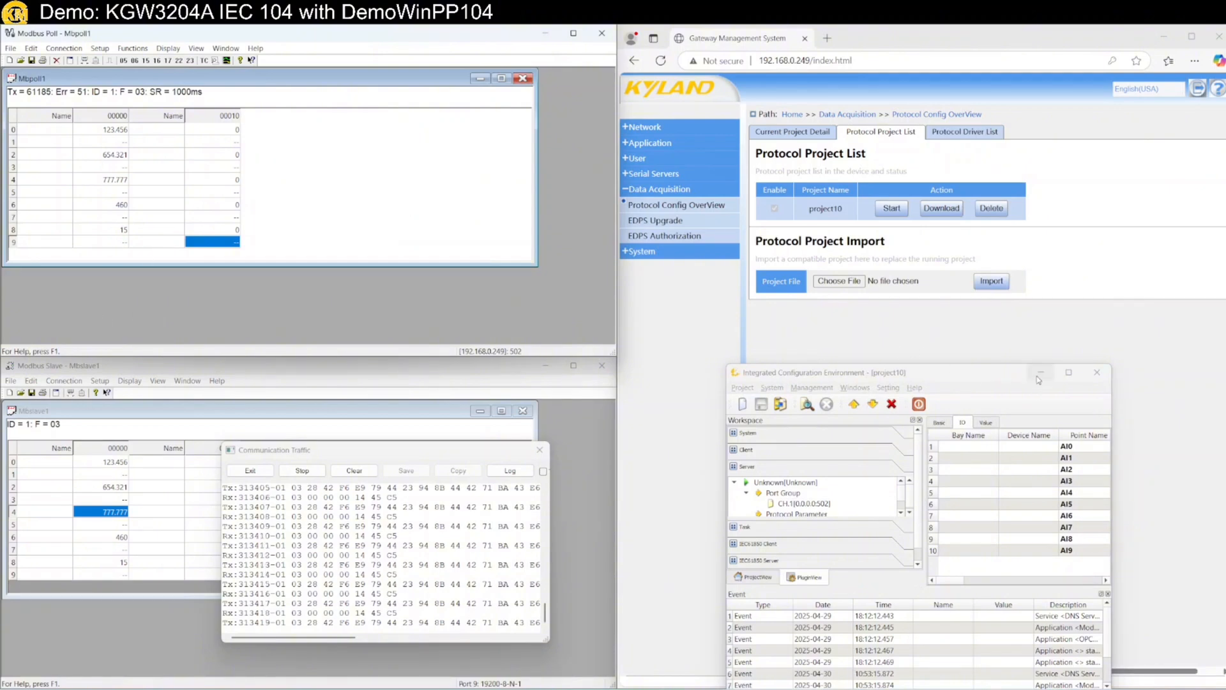
pyautogui.click(1163, 37)
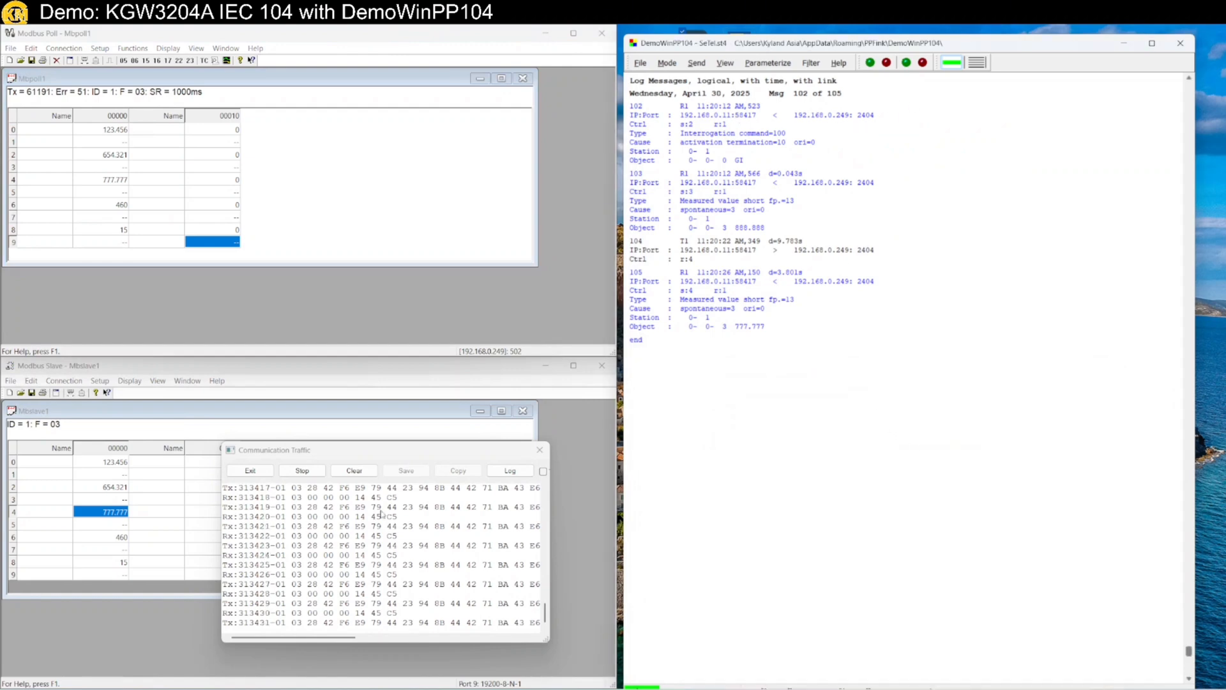
# Replace 460 with the float 333.333 in Modbus Slave row 6
pyautogui.doubleClick(112, 540)
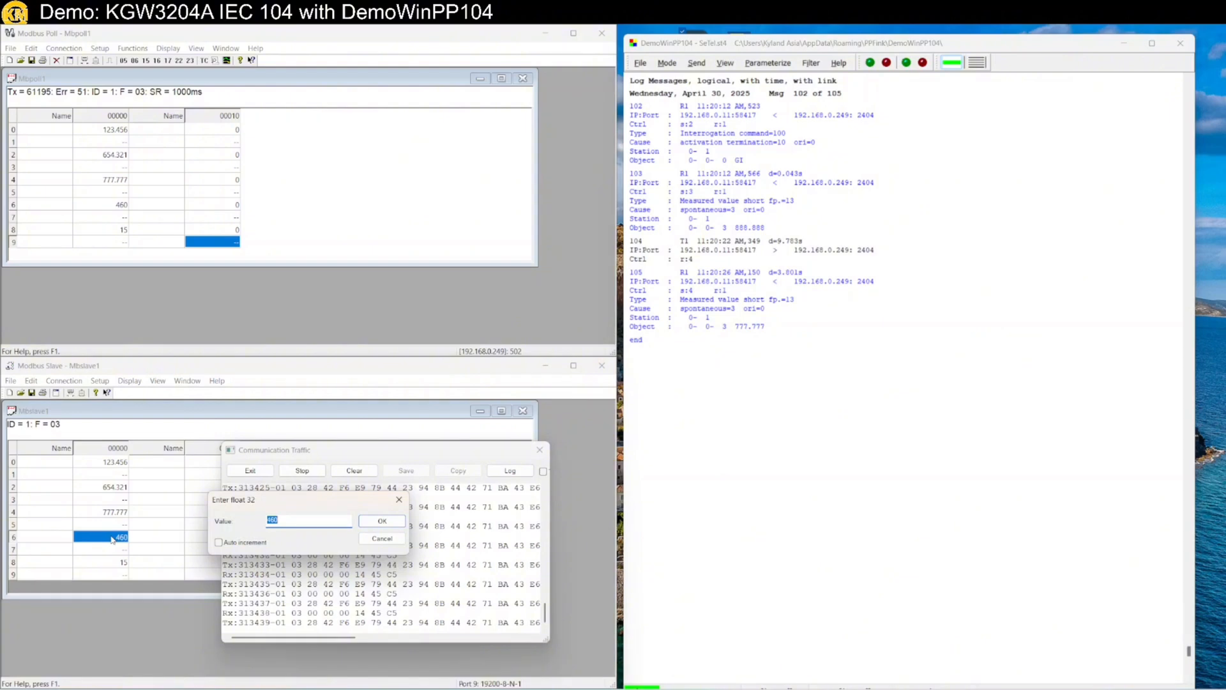
pyautogui.write('333.333')
pyautogui.press('Return')
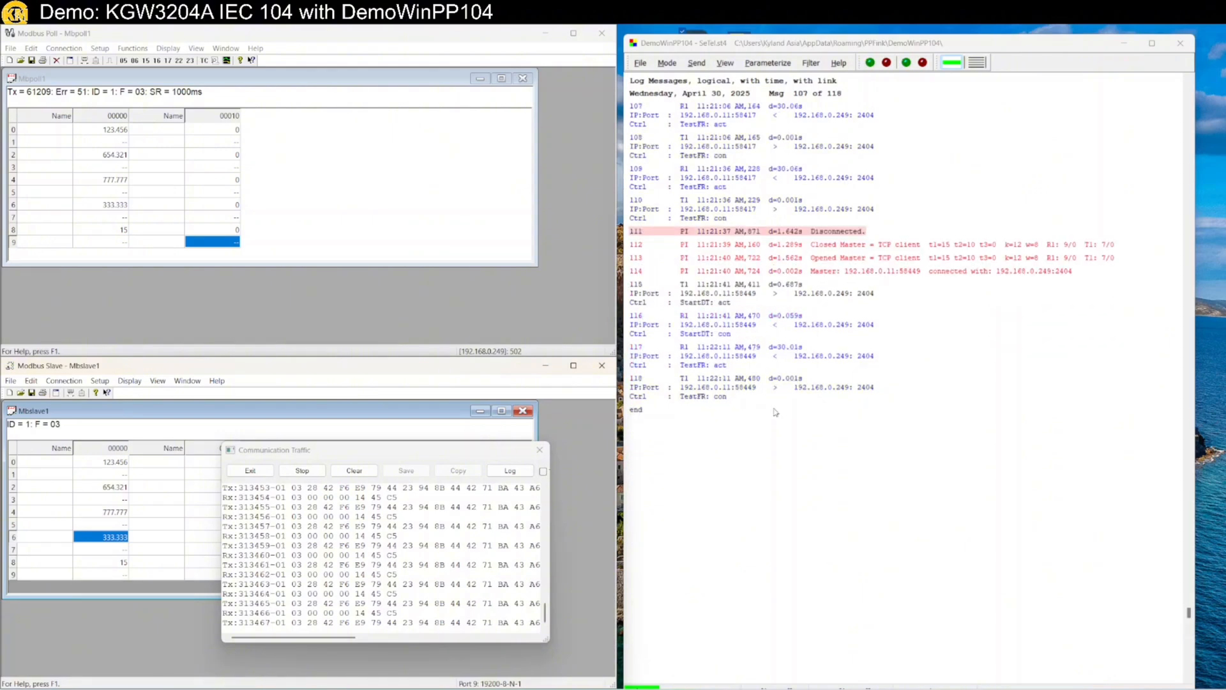
# Send a Generalabfrage from DemoWinPP104 and scroll to the response listing all ten floats
pyautogui.scroll(3, 776, 412)
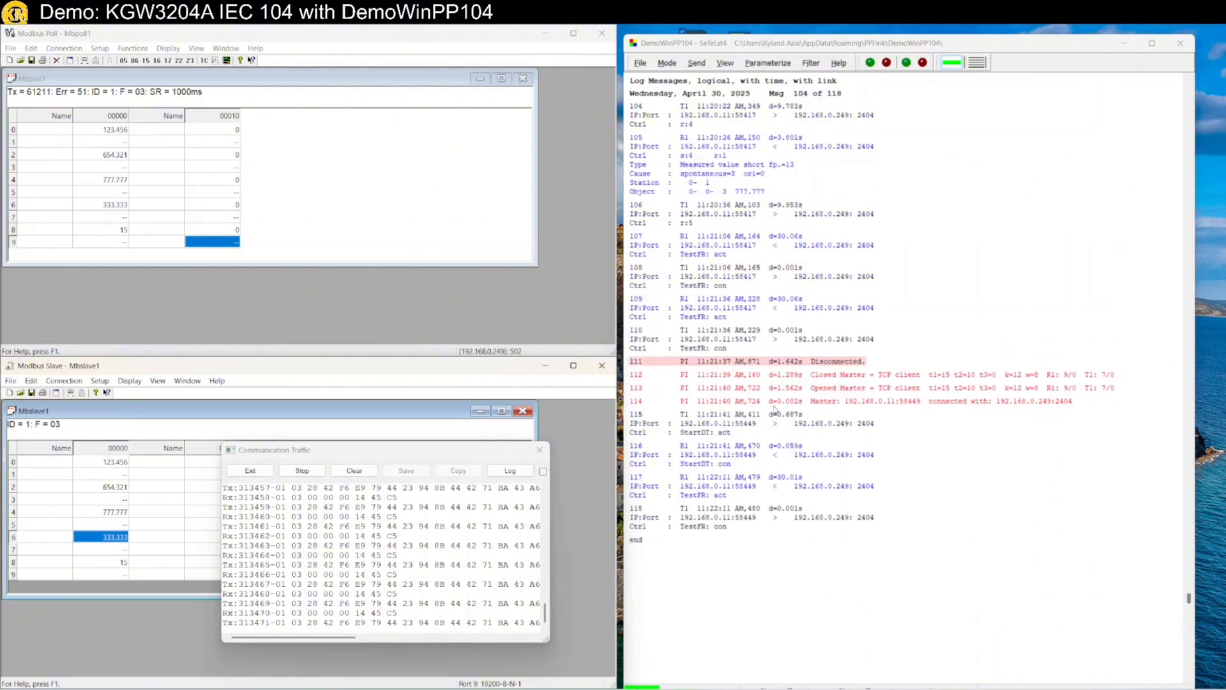
pyautogui.scroll(-4, 776, 411)
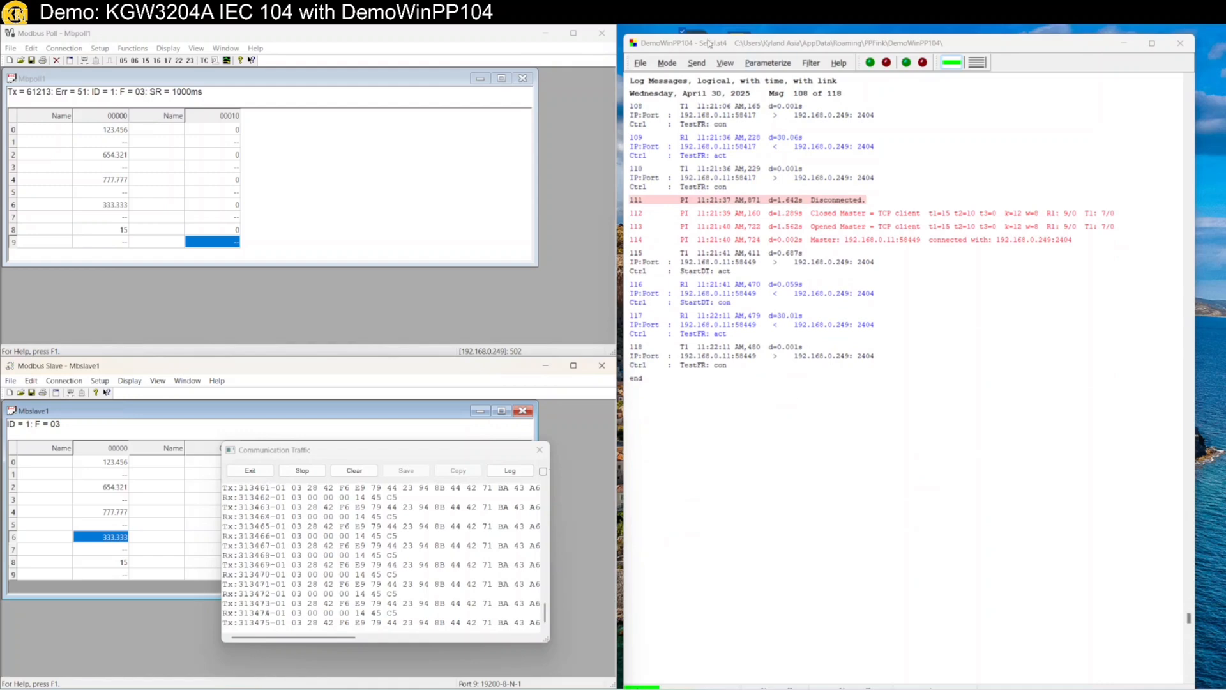
pyautogui.click(696, 63)
pyautogui.moveTo(715, 78)
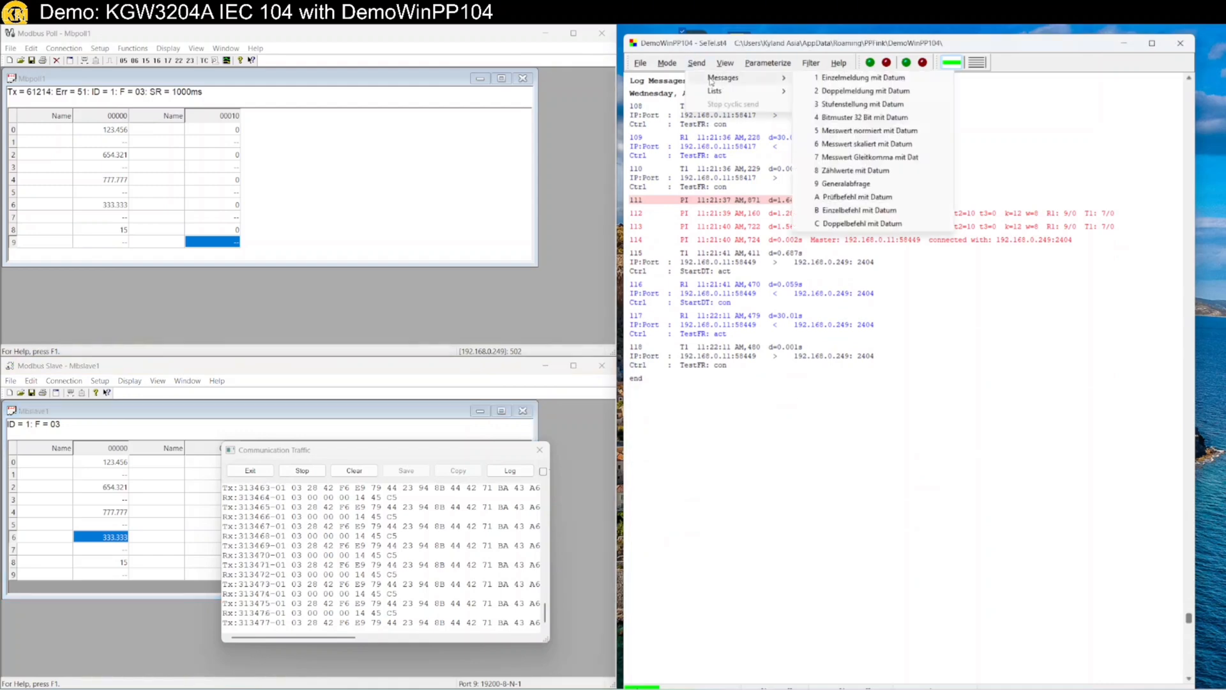
pyautogui.click(869, 184)
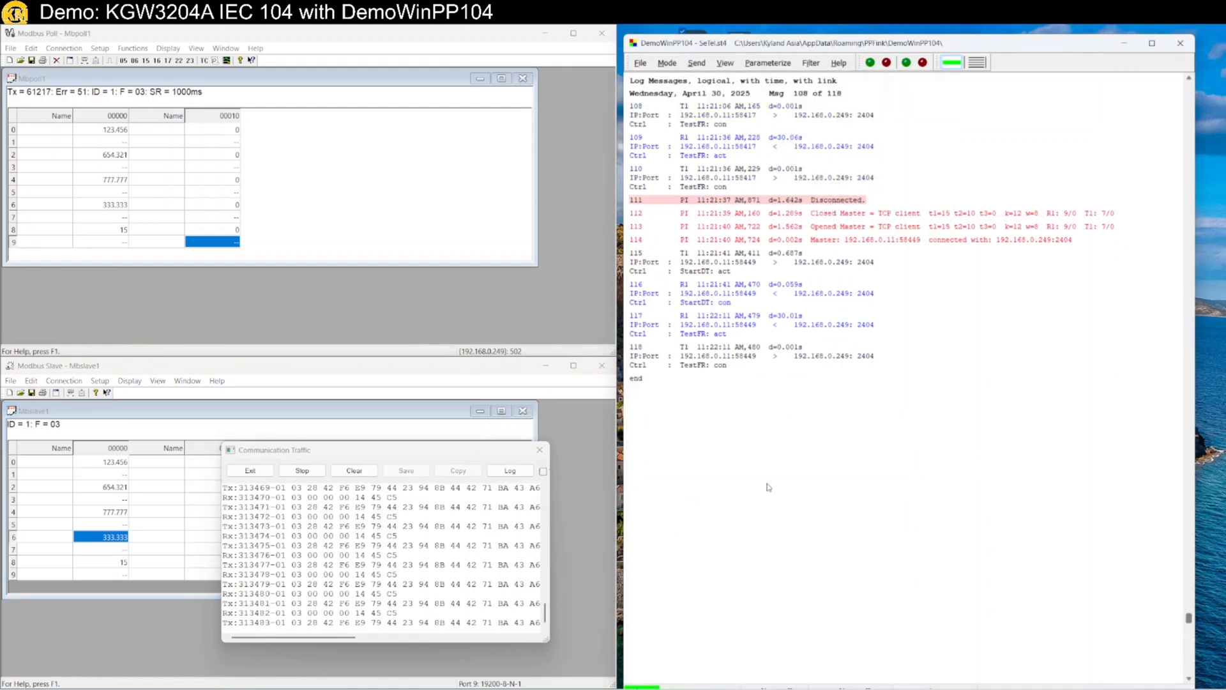
pyautogui.scroll(-12, 780, 464)
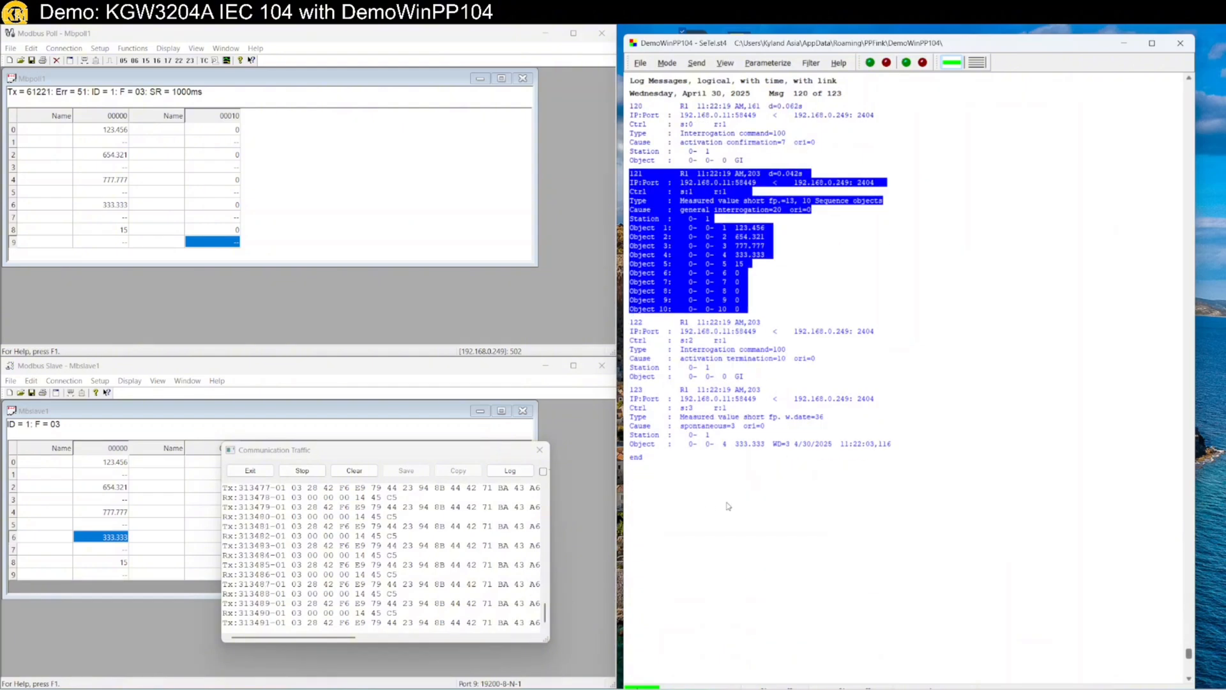
# Set Modbus Slave row 6 to 22.22, then move ChatGPT onto the left half
pyautogui.doubleClick(111, 540)
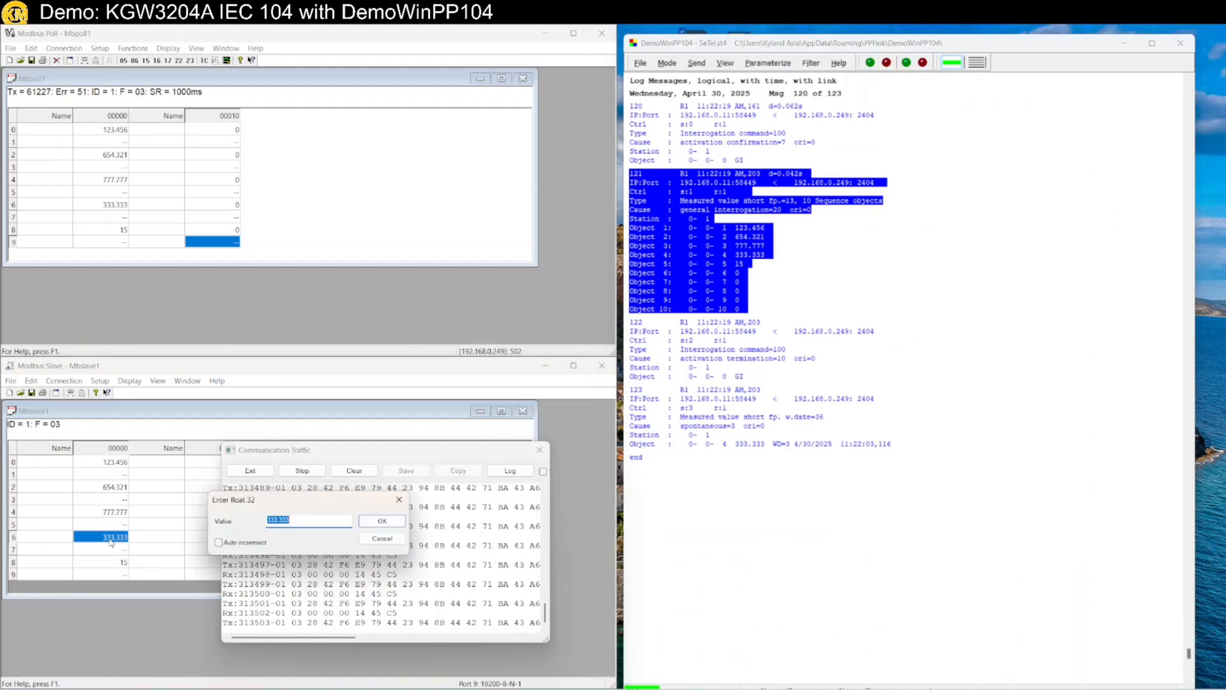
pyautogui.write('22.22')
pyautogui.press('Return')
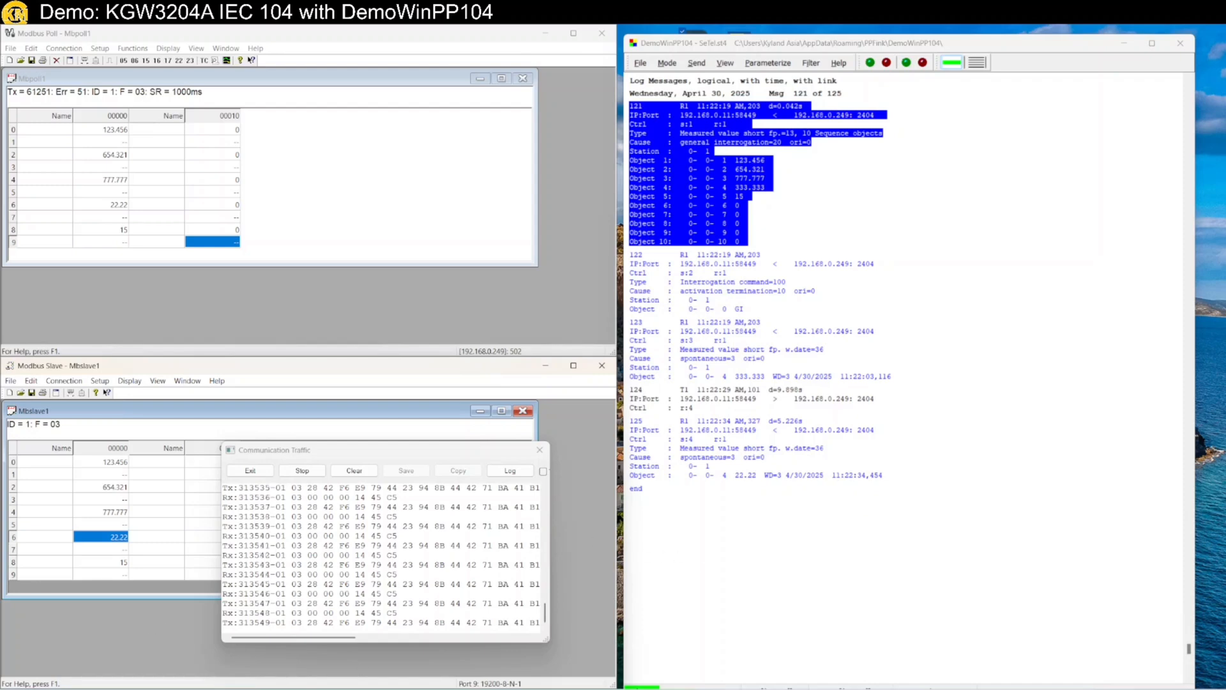
pyautogui.moveTo(0, 237); pyautogui.dragTo(32, 399)
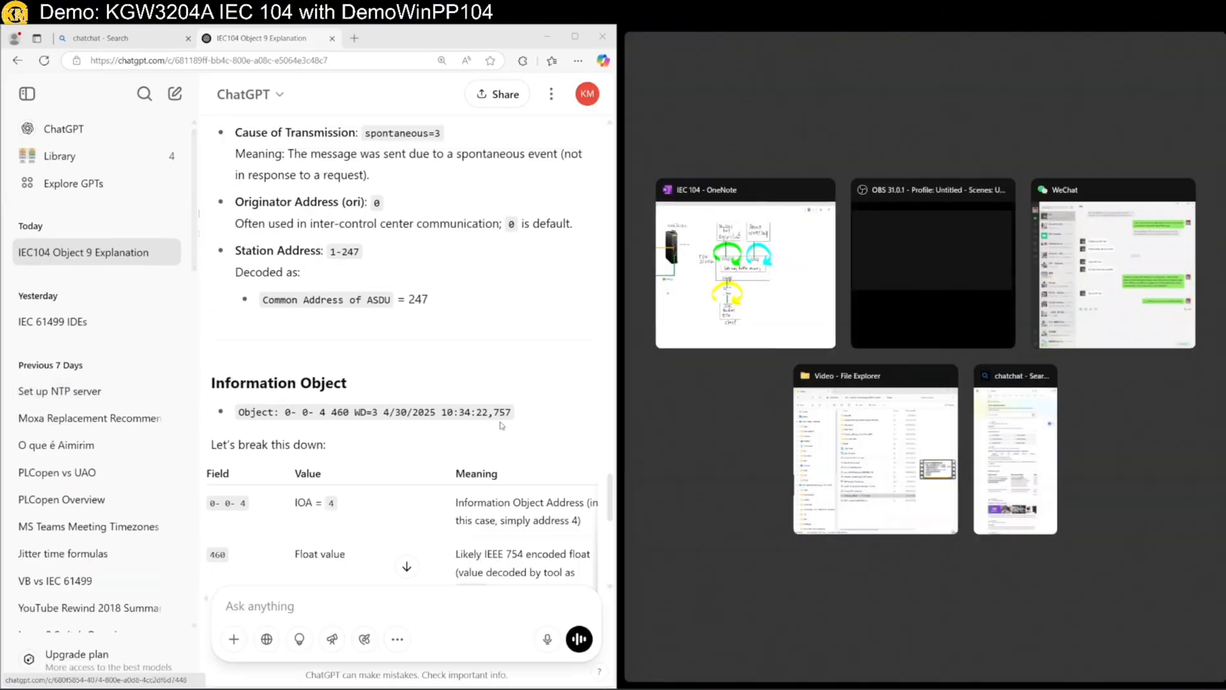
# Snip DemoWinPP104 log message 125 and paste the capture into ChatGPT's prompt
pyautogui.click(718, 452)
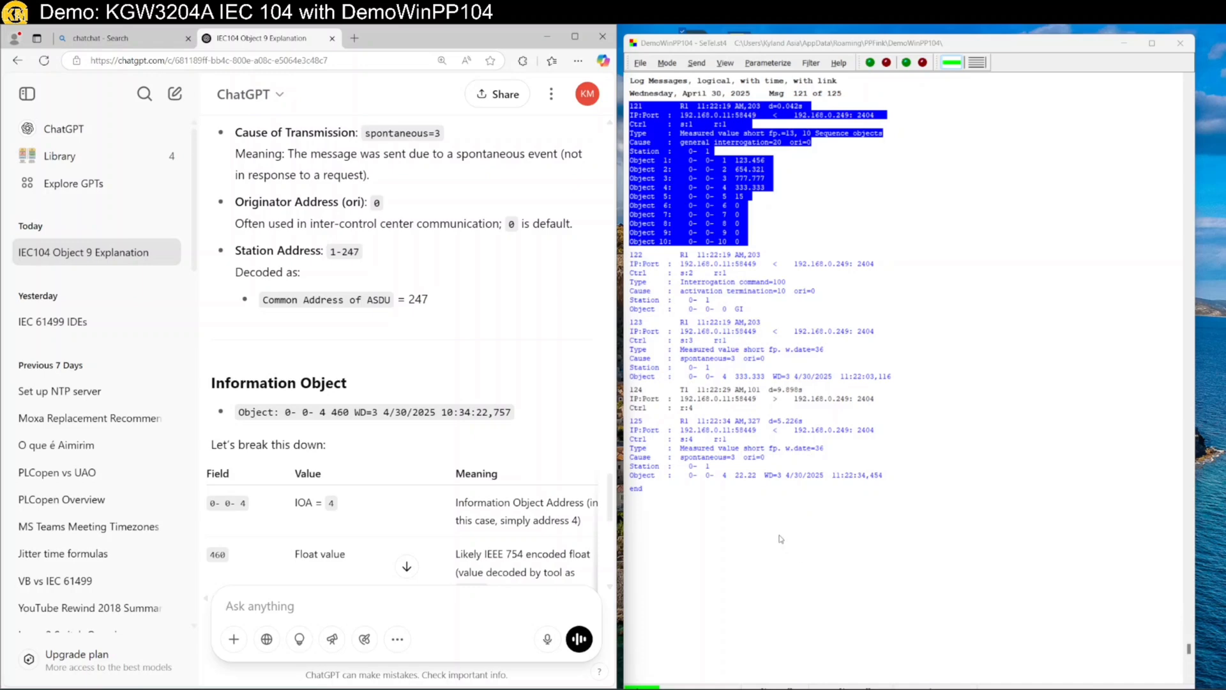
pyautogui.press('super+s')
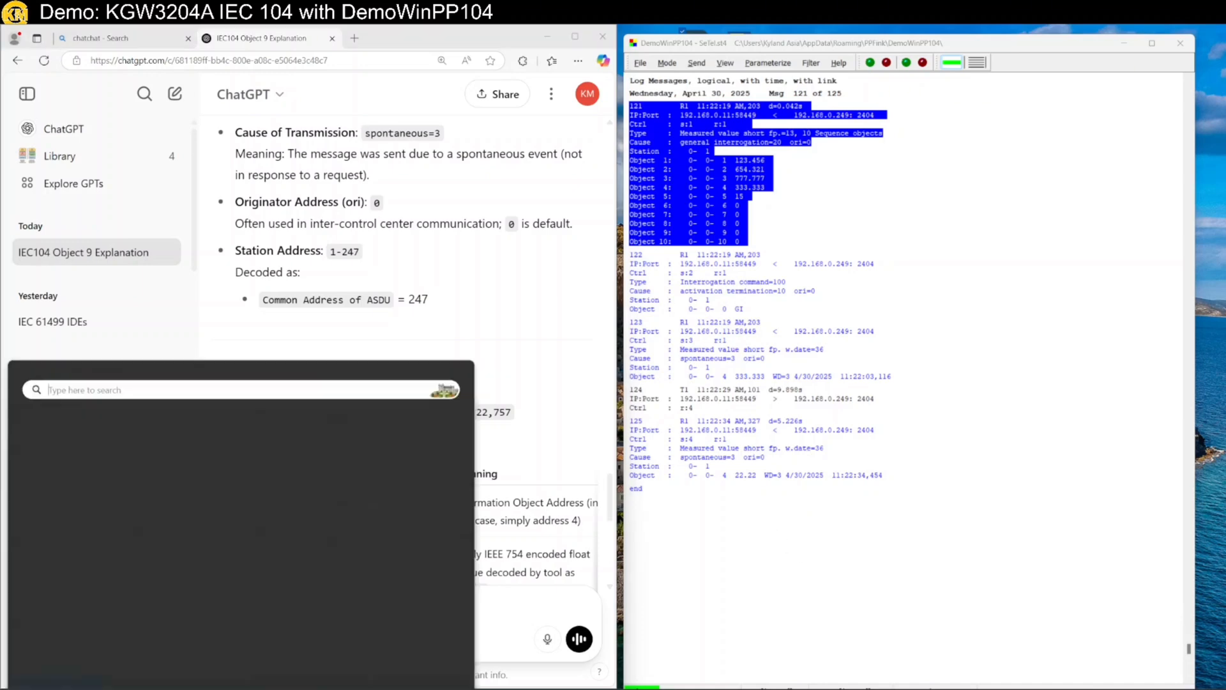
pyautogui.click(417, 461)
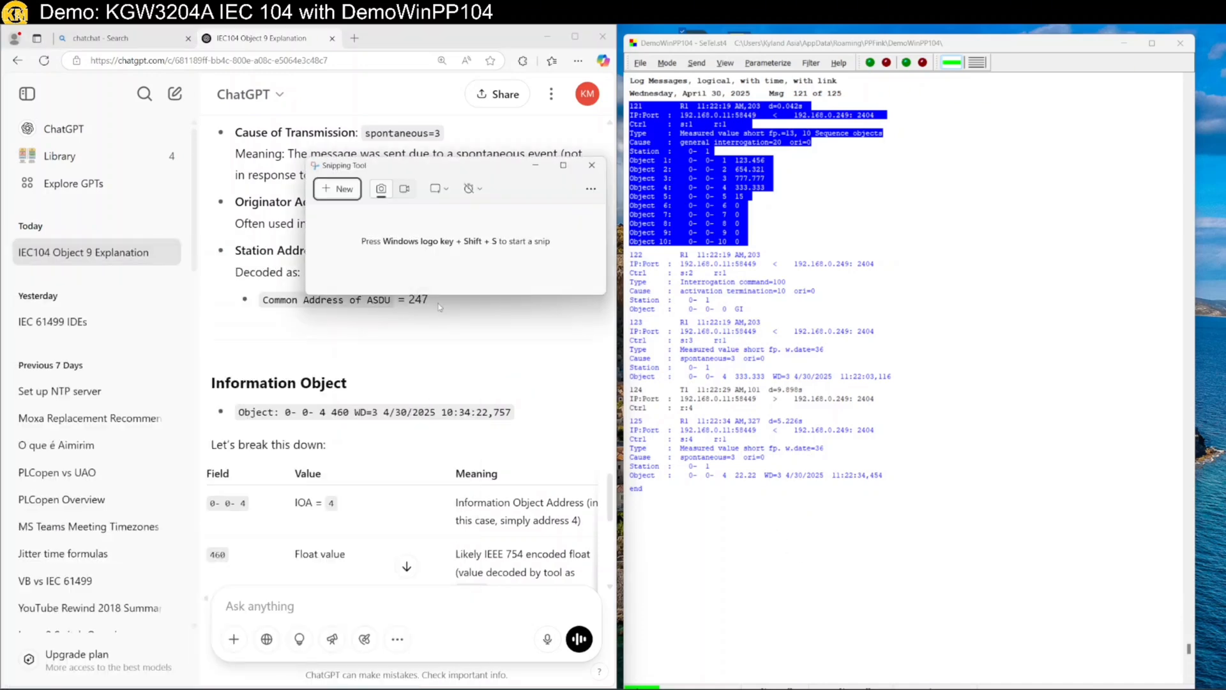
pyautogui.click(332, 189)
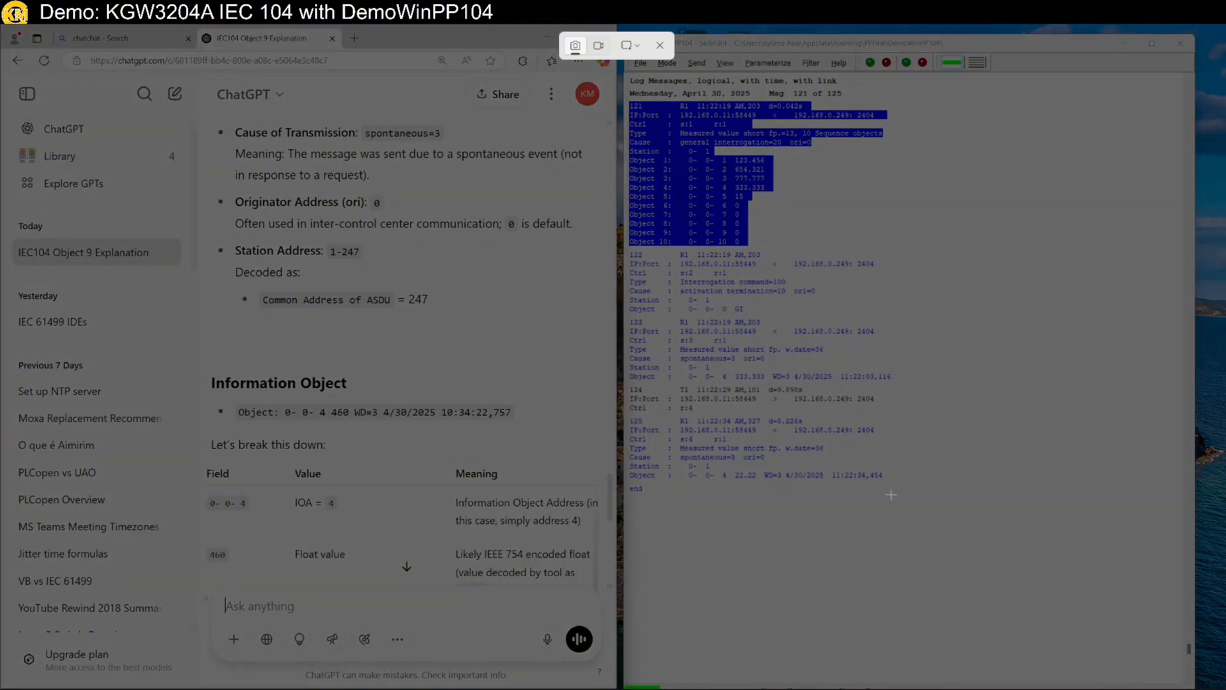
pyautogui.moveTo(891, 493); pyautogui.dragTo(625, 414)
pyautogui.click(344, 600)
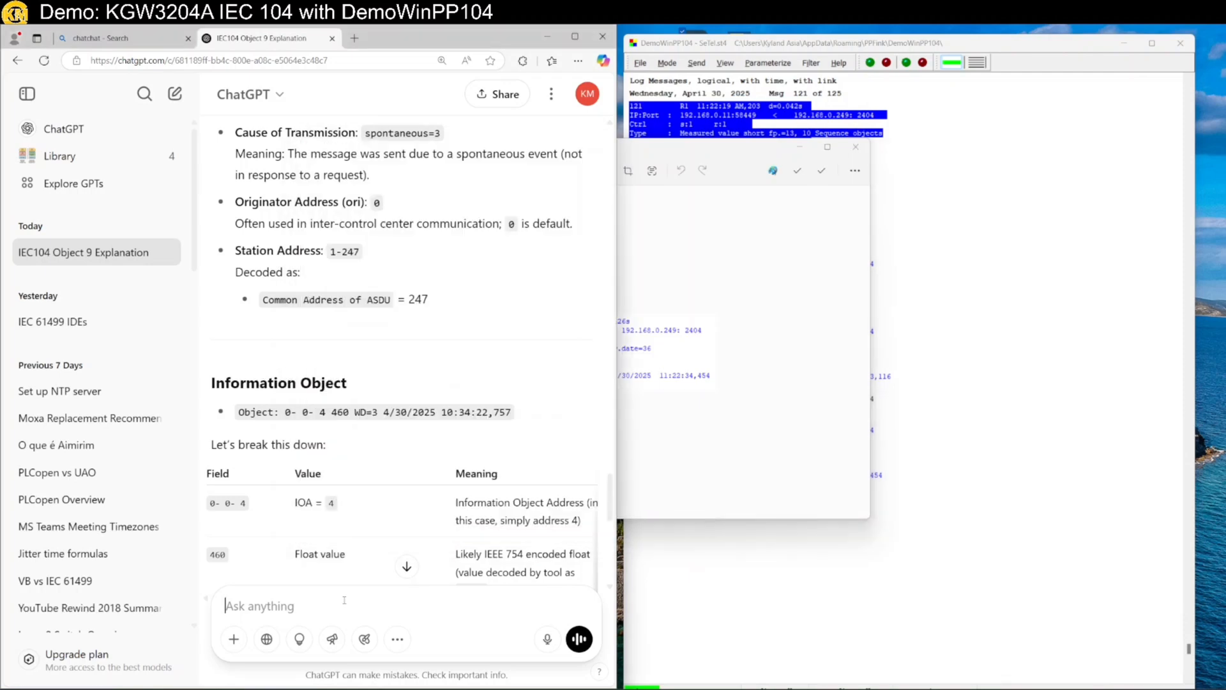
pyautogui.hotkey('ctrl', 'v')
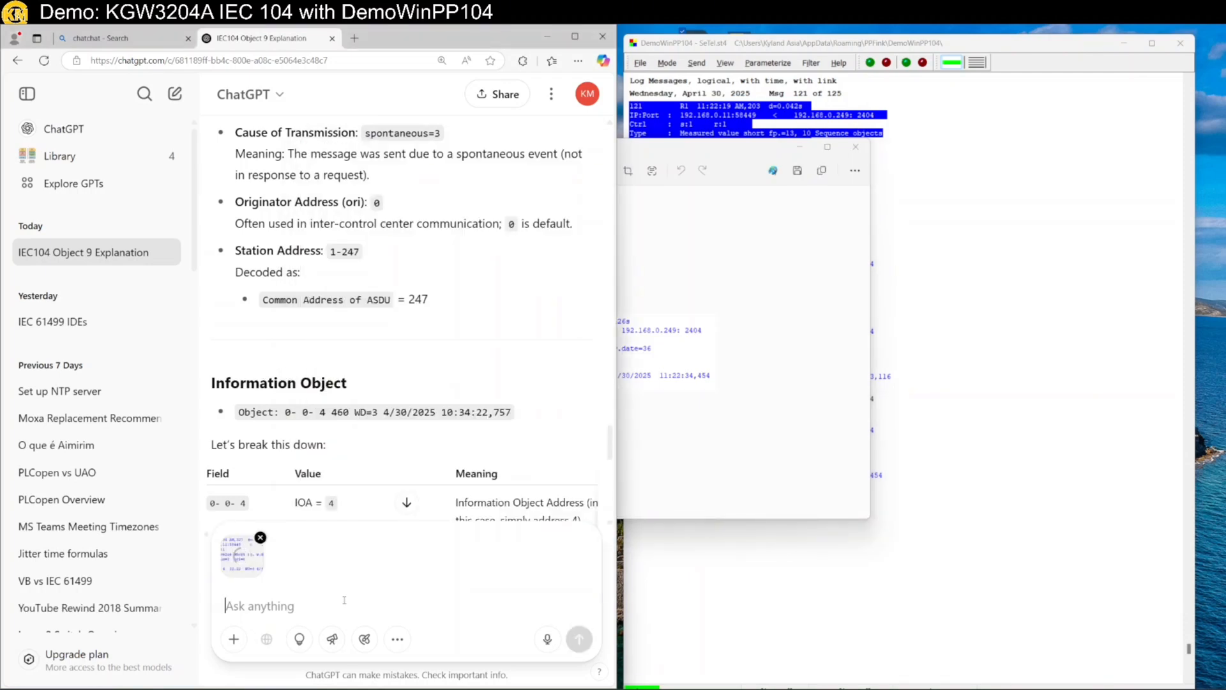
# Ask ChatGPT 'Decode this in detail' about the screenshot and read through the zoomed-out answer
pyautogui.write('De')
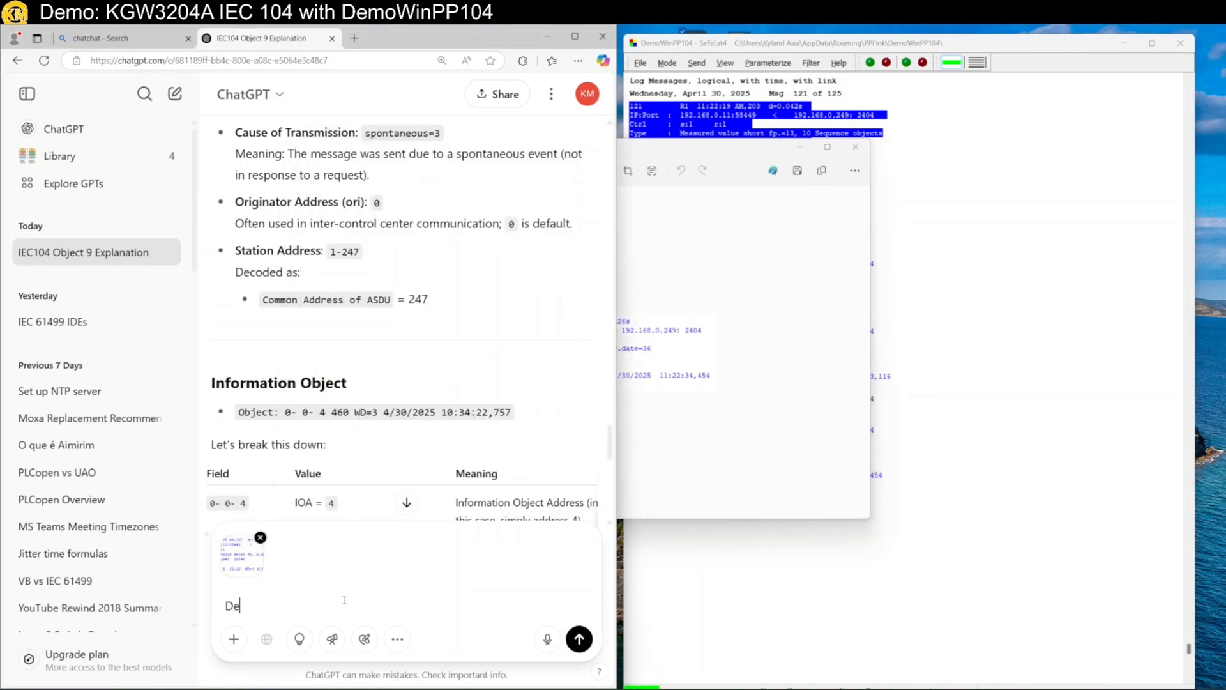
pyautogui.write('code this in detail')
pyautogui.press('Return')
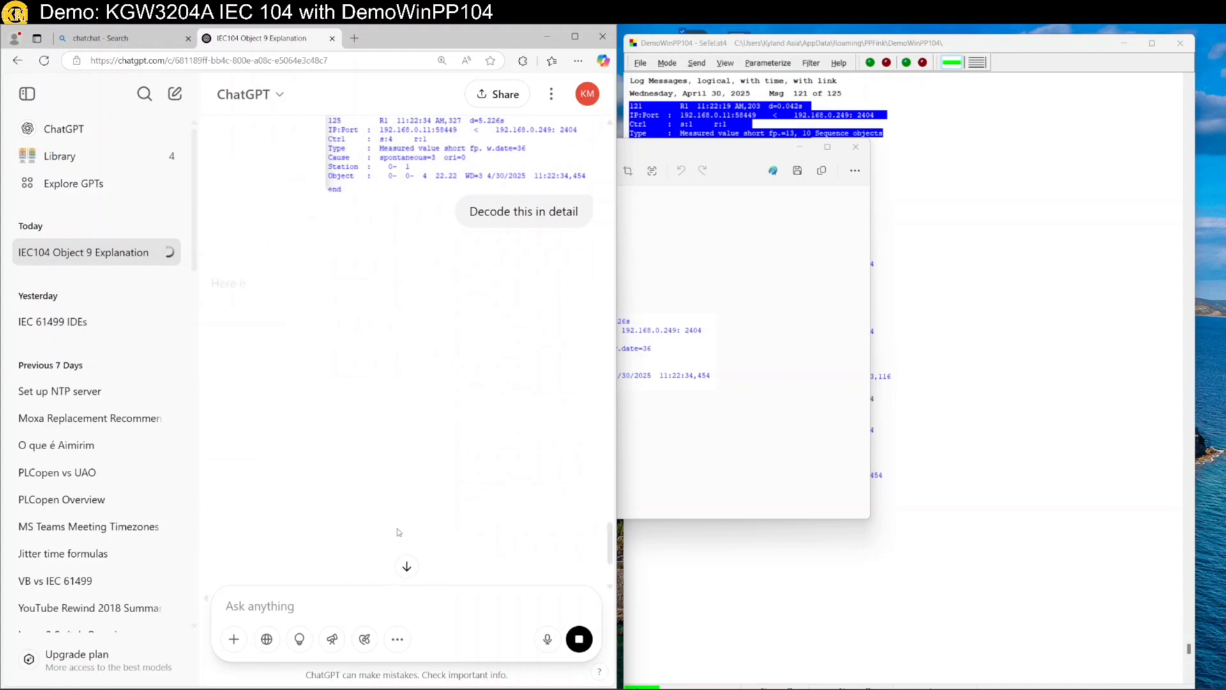
pyautogui.hotkey('ctrl', '-')
pyautogui.hotkey('ctrl', '-')
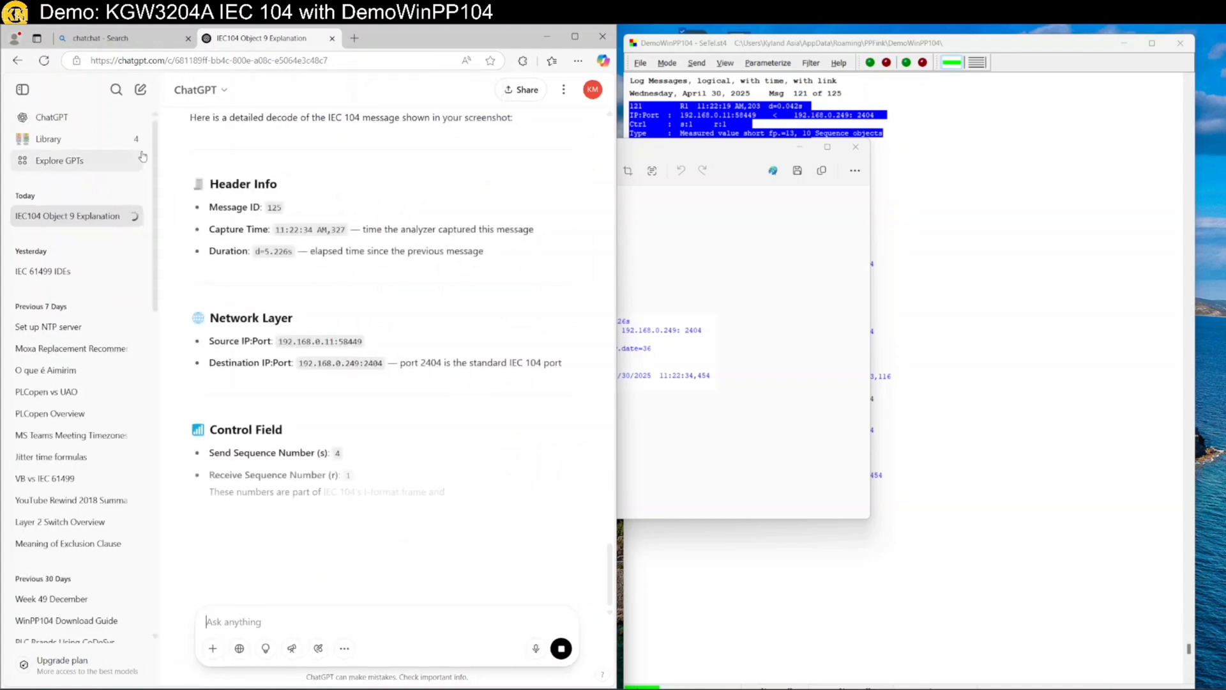
pyautogui.scroll(-2, 302, 334)
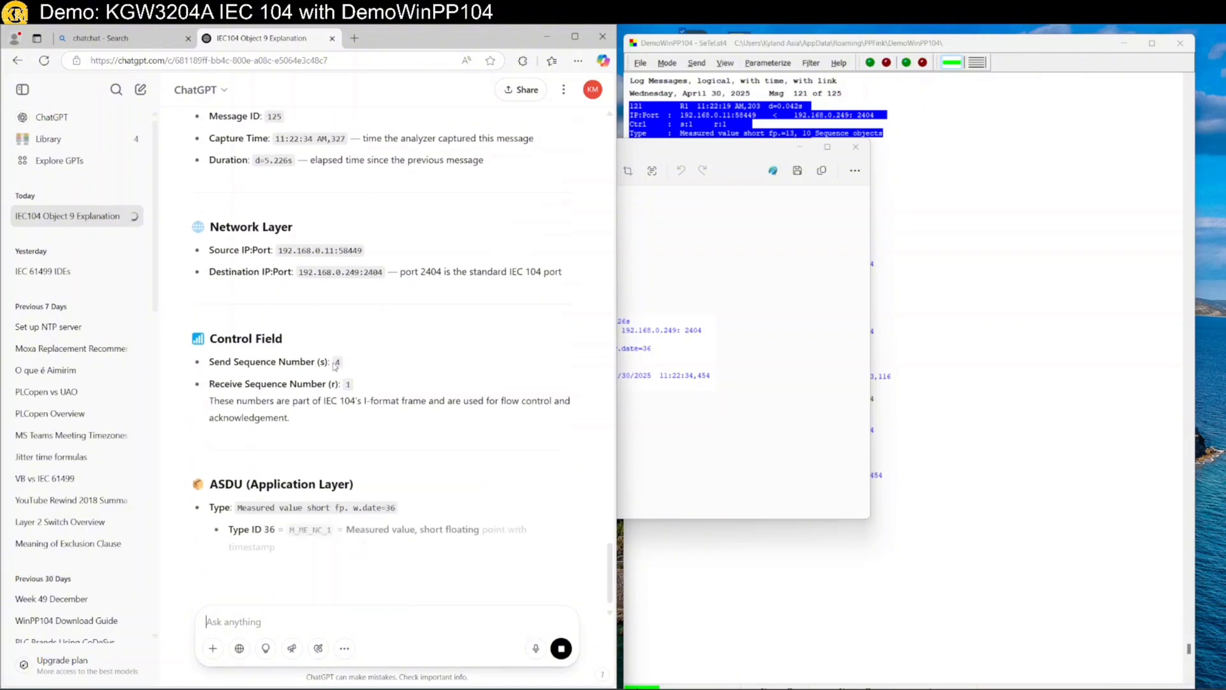
pyautogui.scroll(2, 335, 363)
pyautogui.scroll(2, 335, 363)
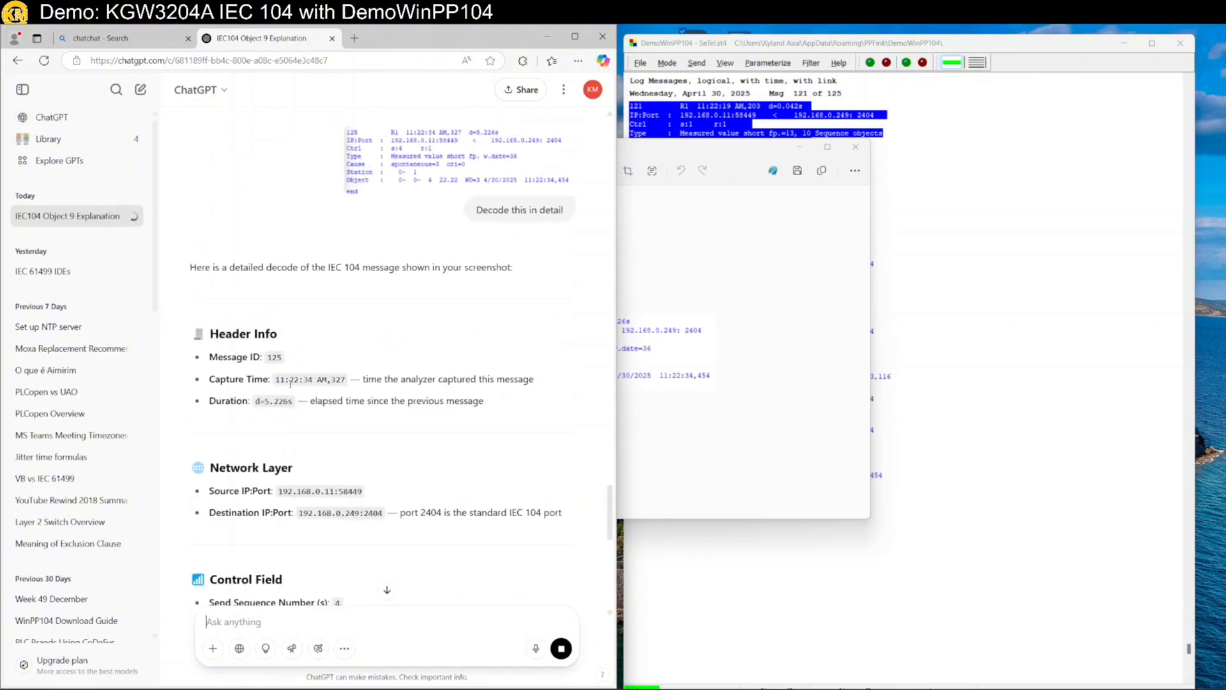
pyautogui.scroll(-3, 303, 420)
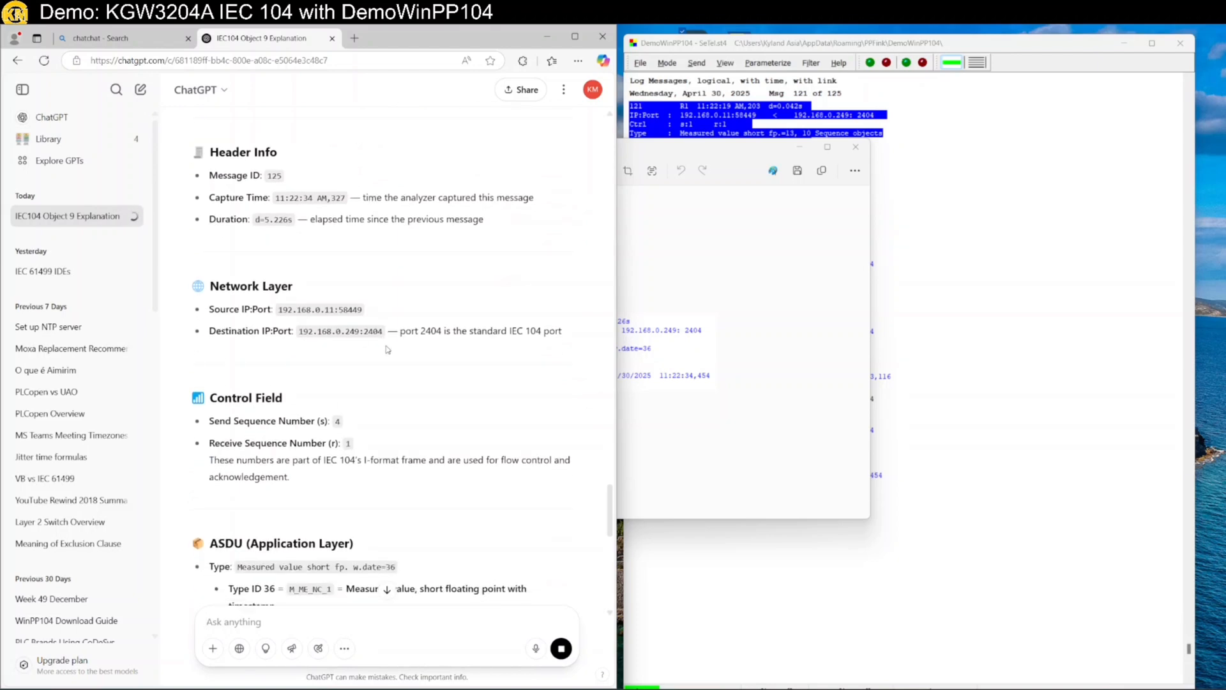
pyautogui.scroll(-5, 388, 350)
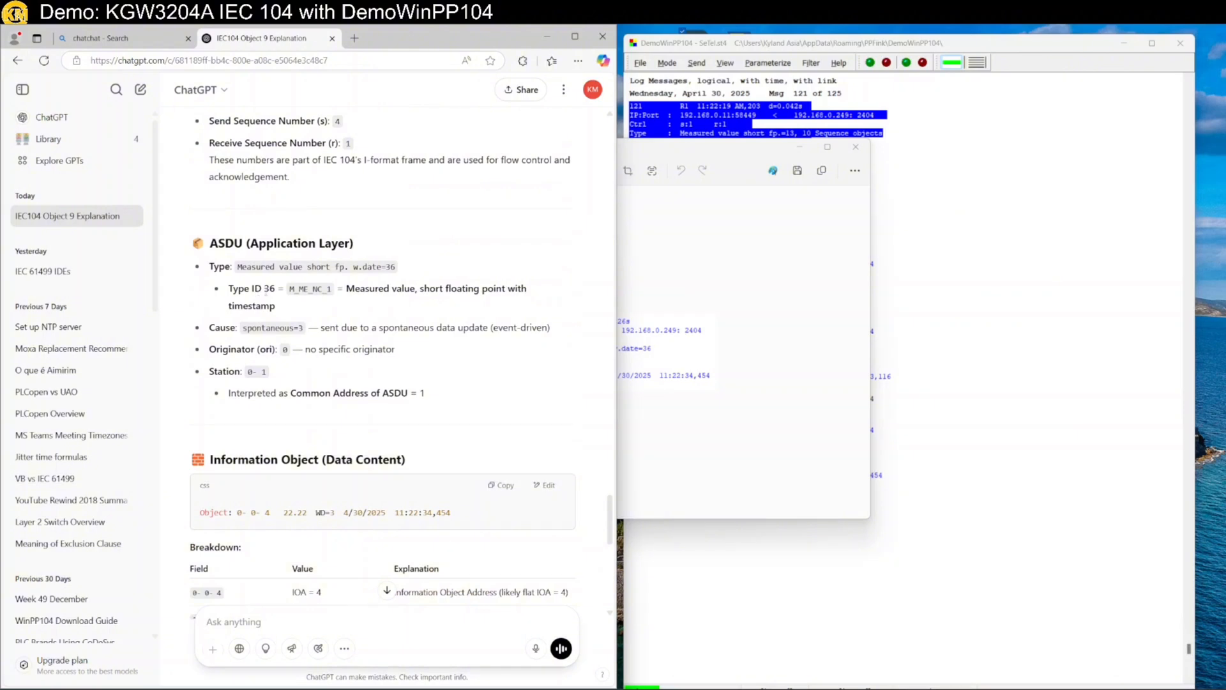
# Highlight Type ID 36, timestamp and the spontaneous cause in ChatGPT's decode
pyautogui.doubleClick(270, 288)
pyautogui.moveTo(424, 288); pyautogui.dragTo(514, 300)
pyautogui.doubleClick(246, 307)
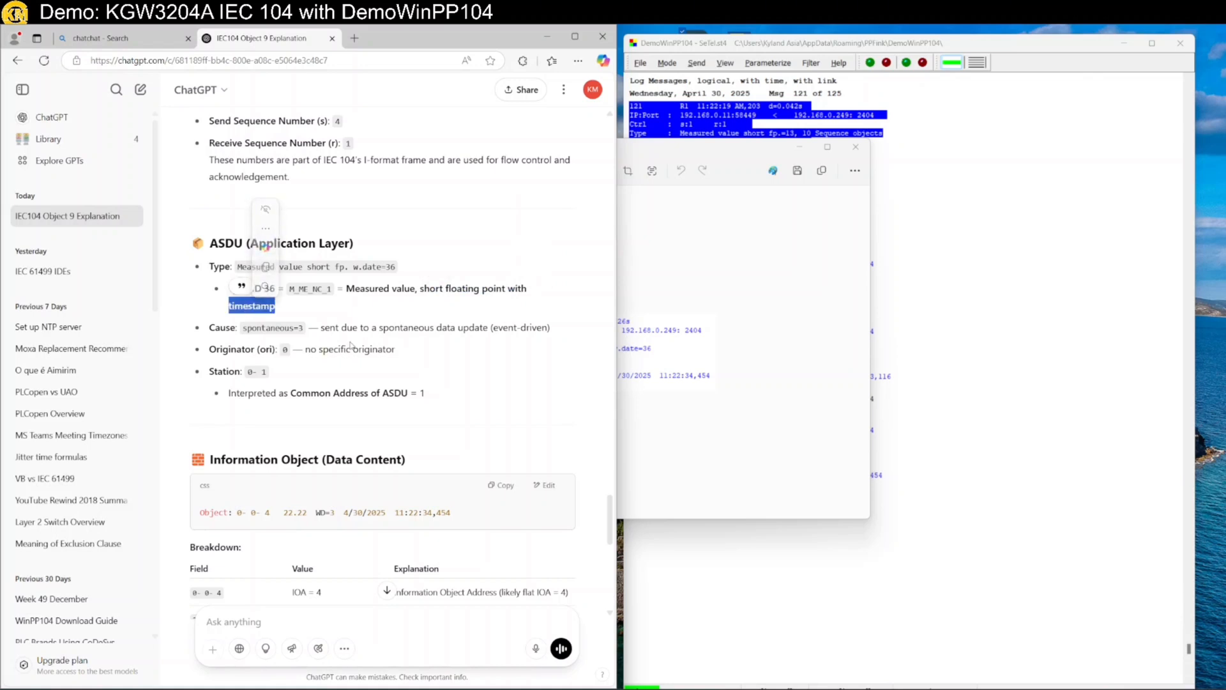
pyautogui.doubleClick(263, 328)
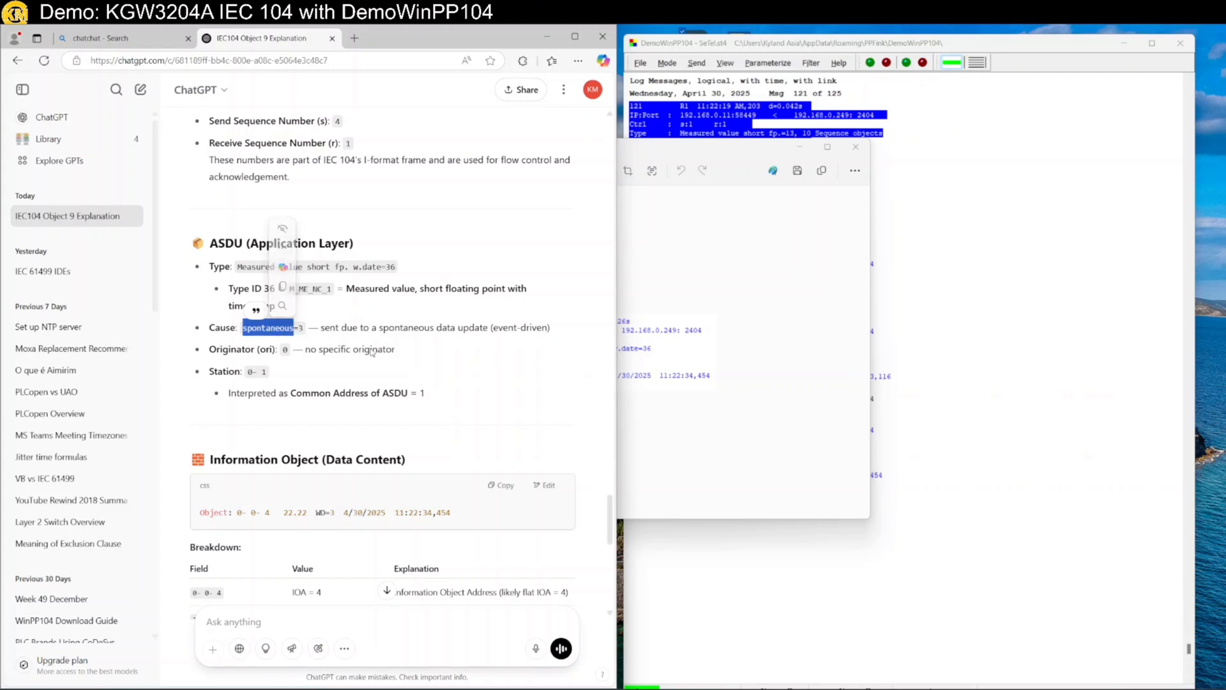
pyautogui.doubleClick(534, 329)
pyautogui.click(510, 352)
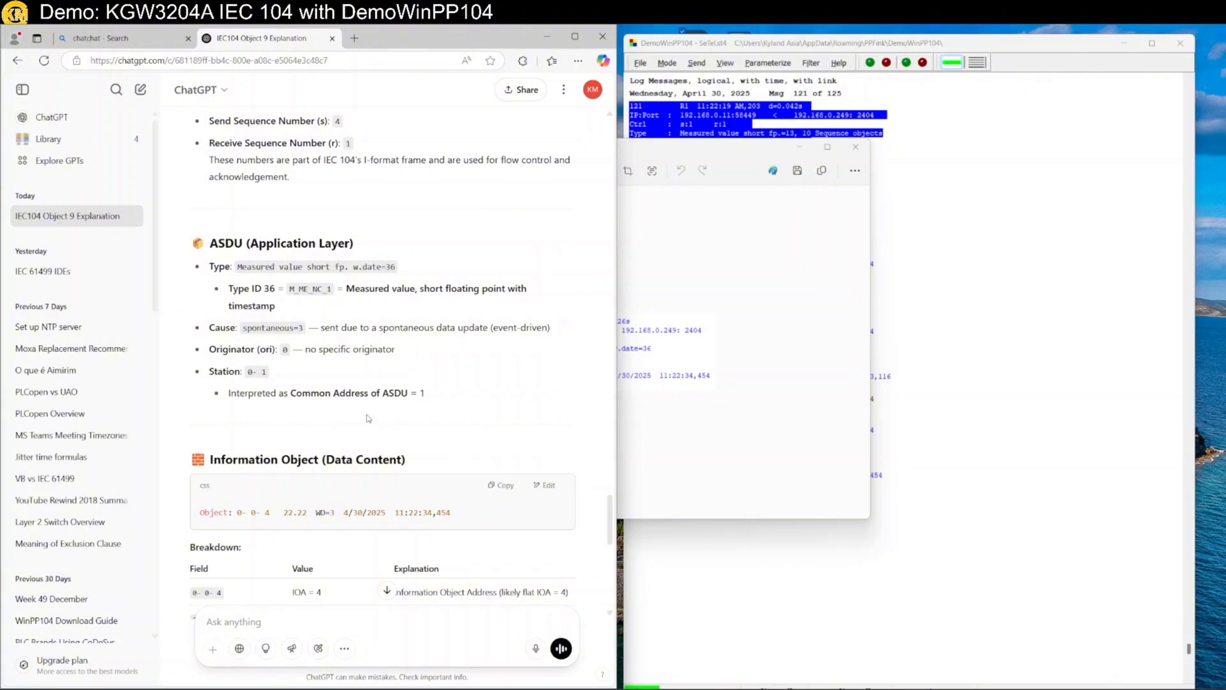
# Scroll to the summary table (IOA 4, value 22.22) and bring the Snipping Tool capture forward
pyautogui.scroll(-3, 369, 419)
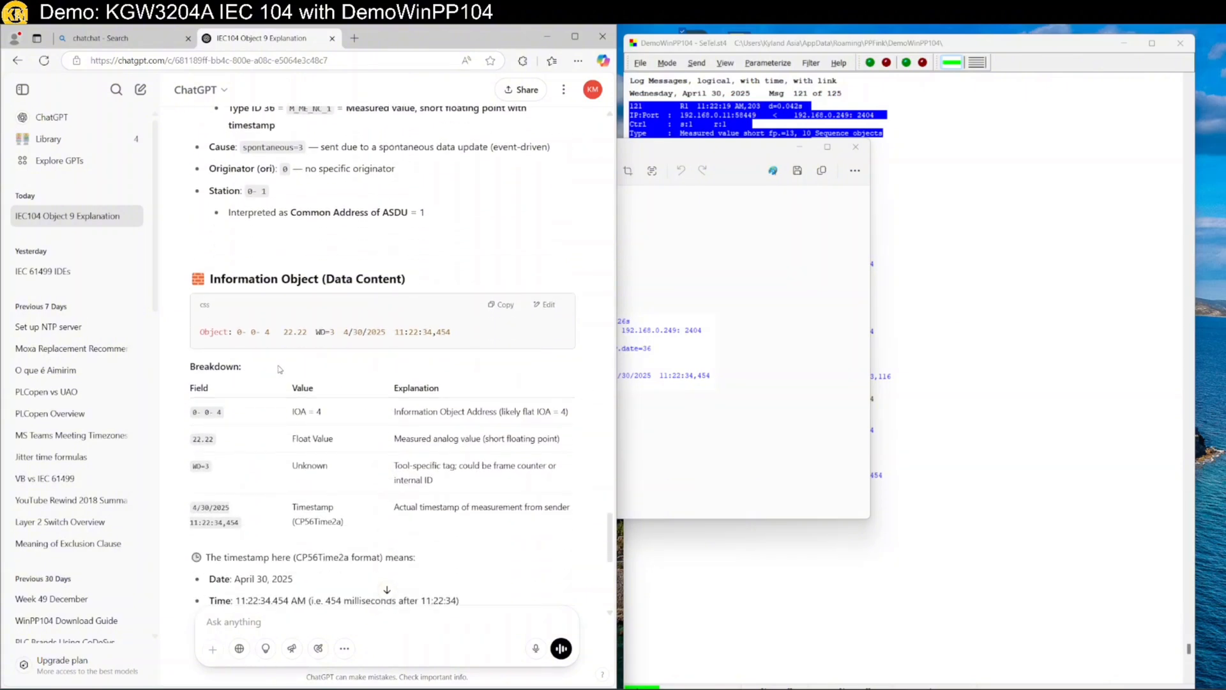
pyautogui.scroll(-1, 294, 369)
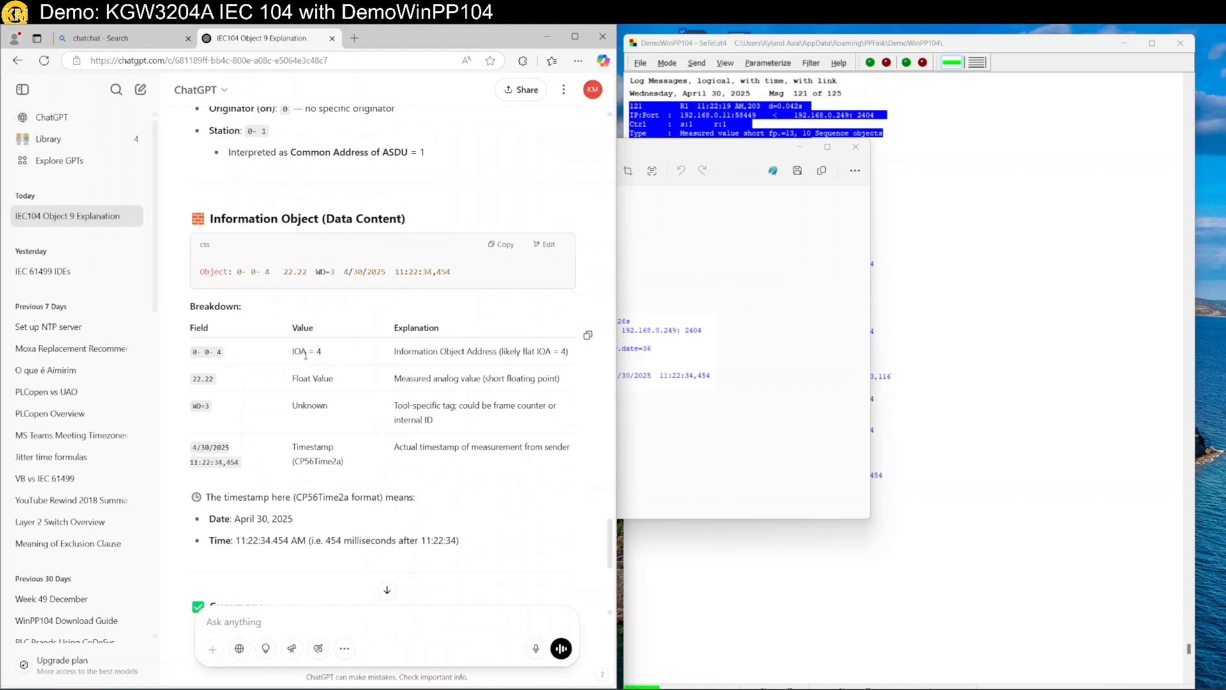
pyautogui.scroll(-1, 439, 372)
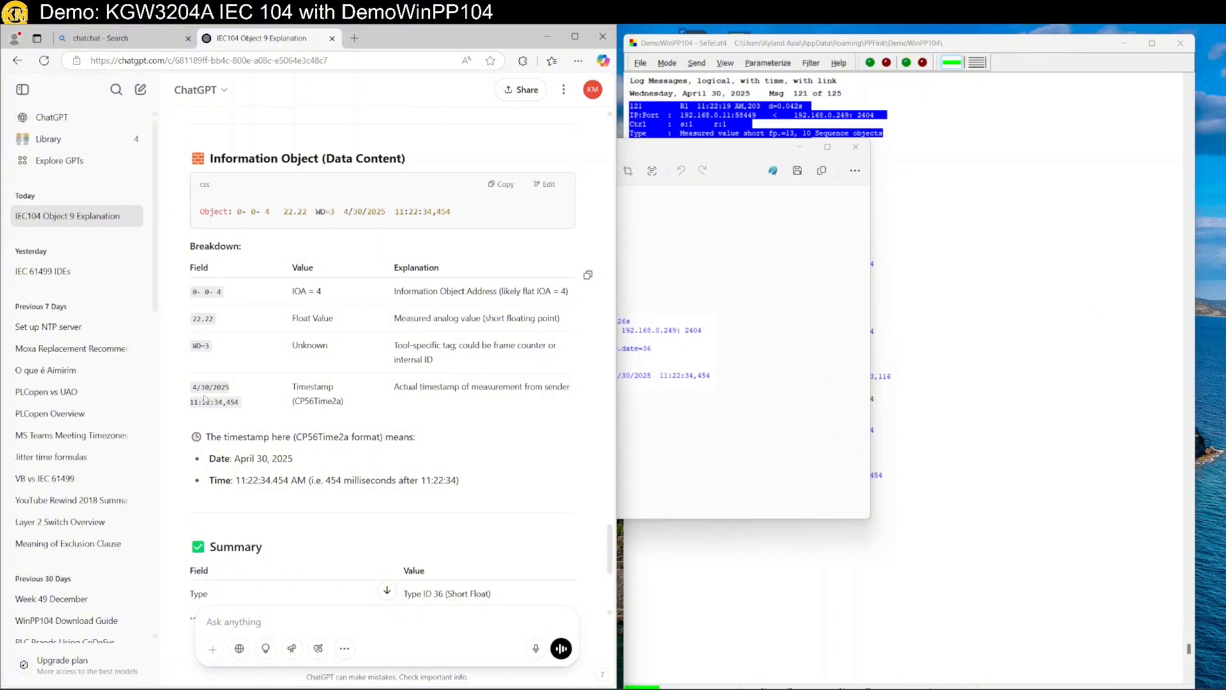
pyautogui.scroll(-3, 284, 415)
pyautogui.scroll(-2, 284, 415)
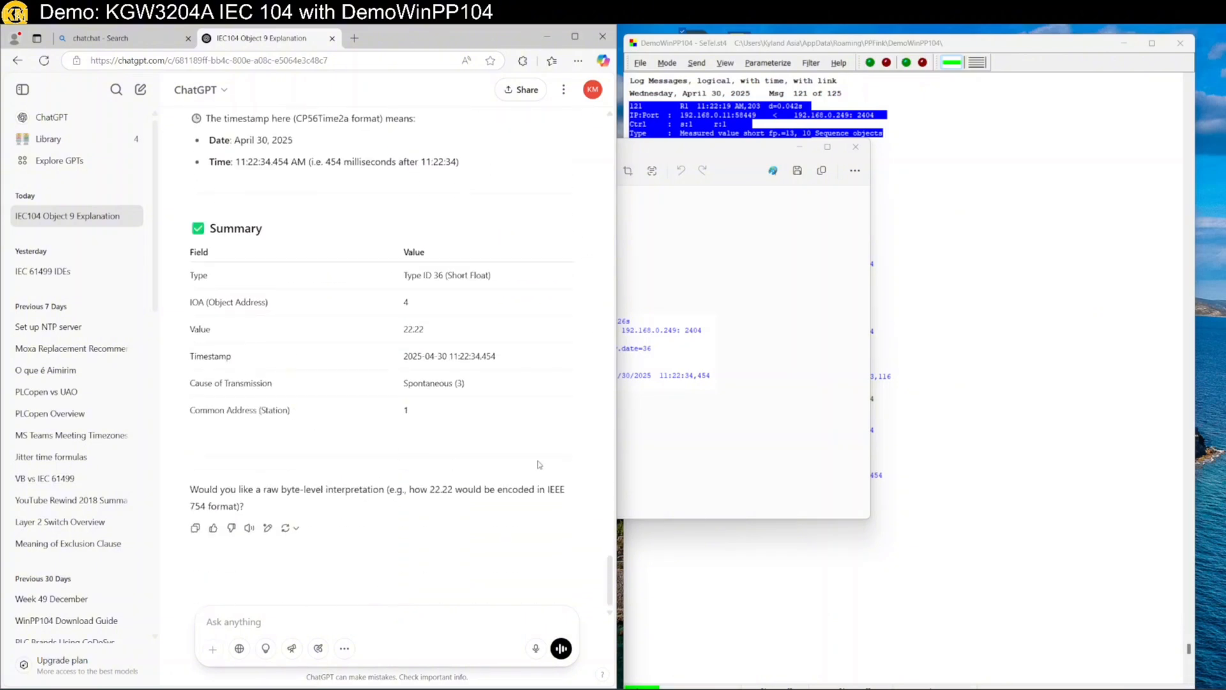
pyautogui.click(754, 461)
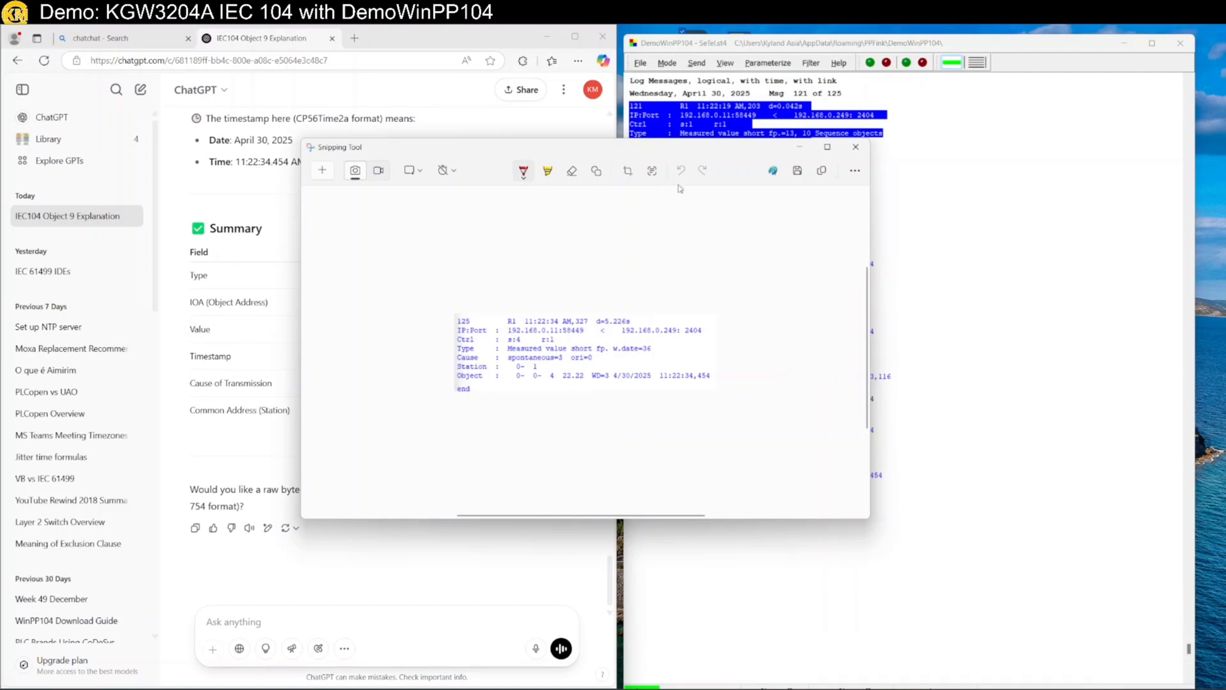